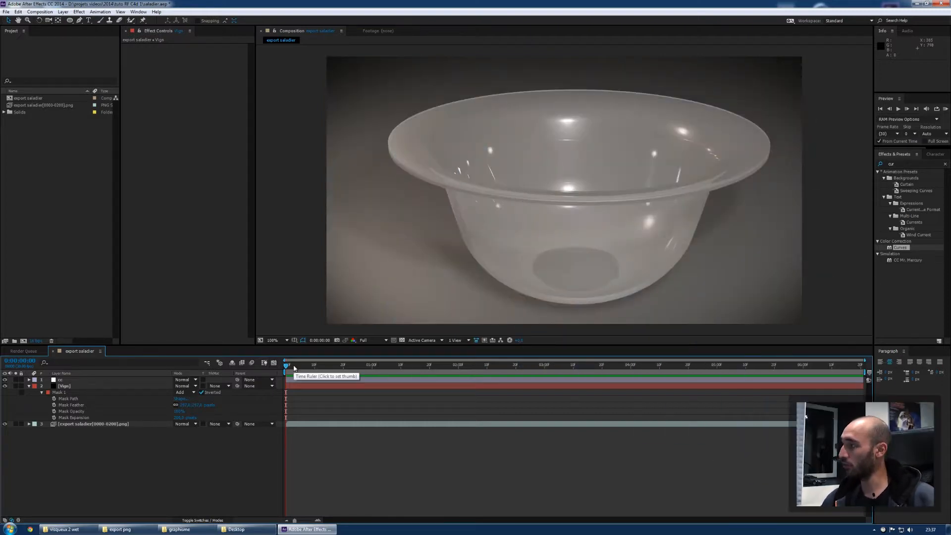
Step: Play back the salad bowl composition and scrub through it to examine the orange liquid pouring into the bowl
key(space)
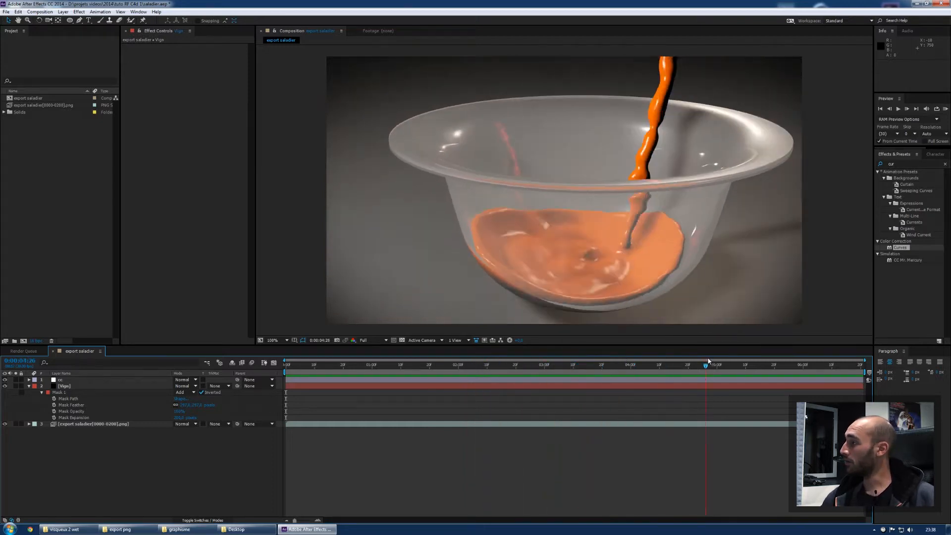
drag(645, 356, 520, 371)
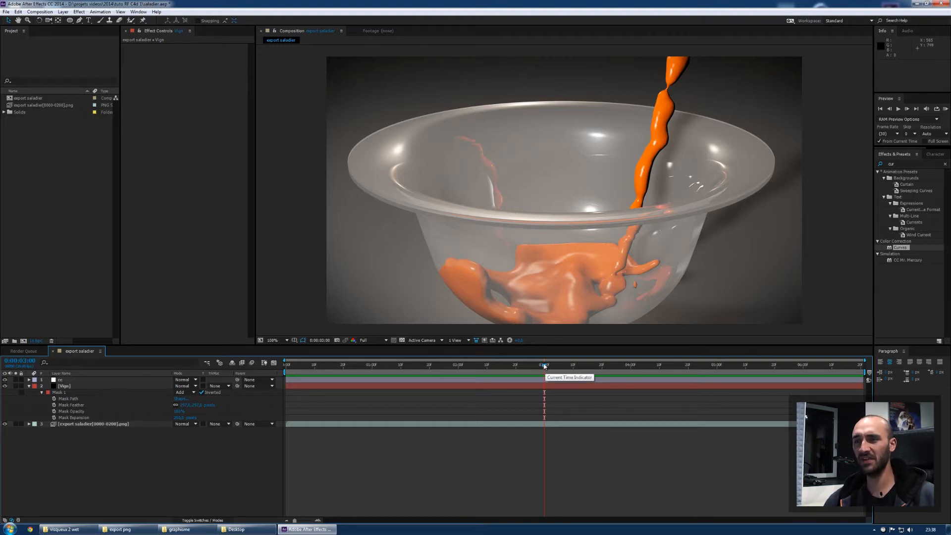
drag(540, 366, 490, 364)
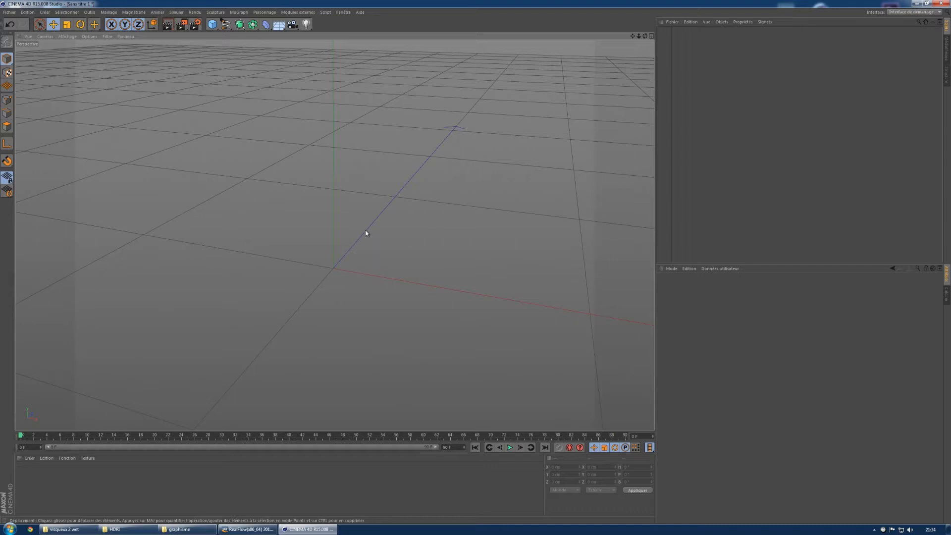
Step: In the front view, start a Bezier spline with a flat base segment from the origin to about X -20 cm
alt+drag(335, 261, 344, 263)
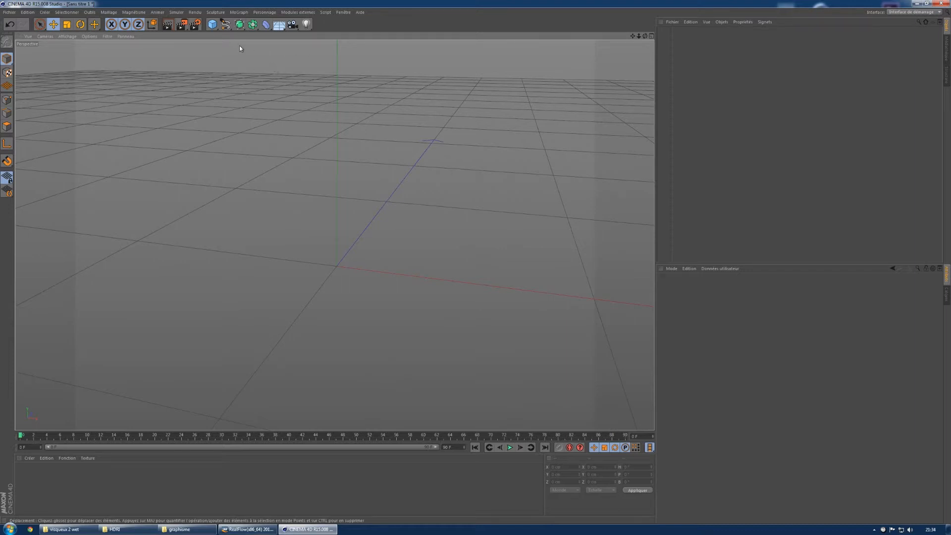
middle_click(332, 183)
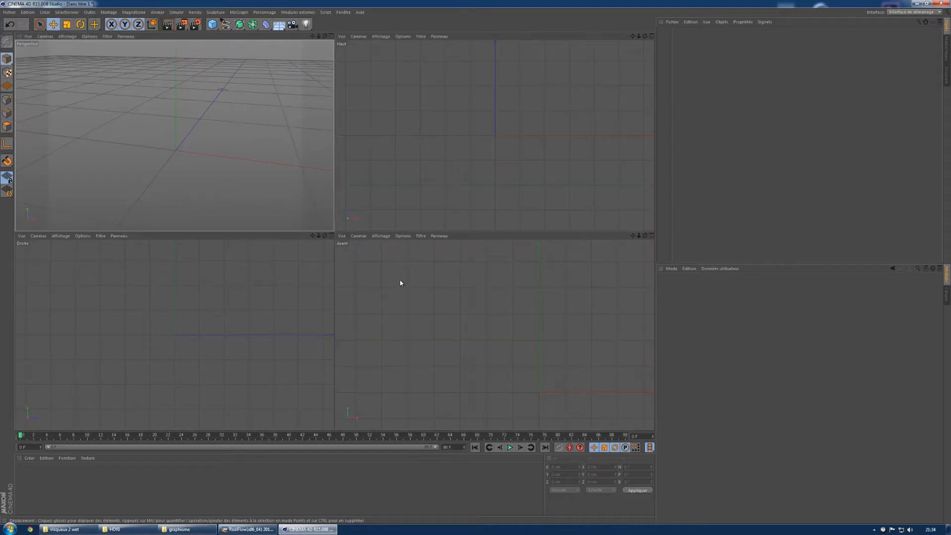
middle_click(511, 291)
mouse_move(371, 289)
alt+right_down()
mouse_move(425, 288)
mouse_move(332, 284)
alt+right_up()
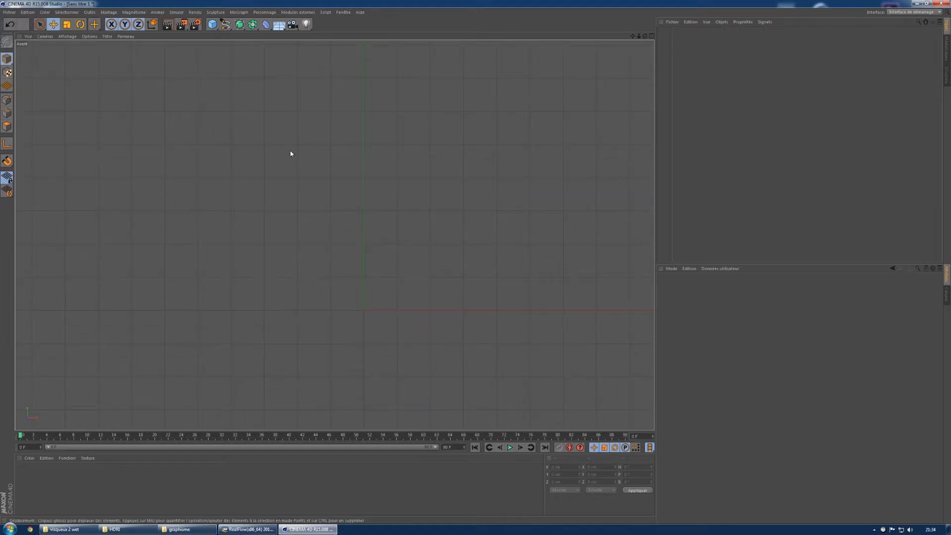
click(225, 23)
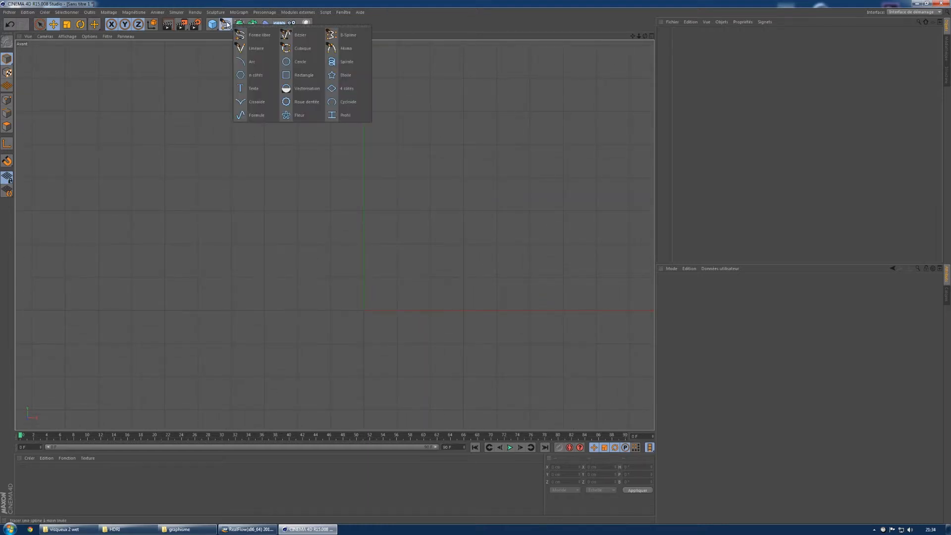
click(307, 37)
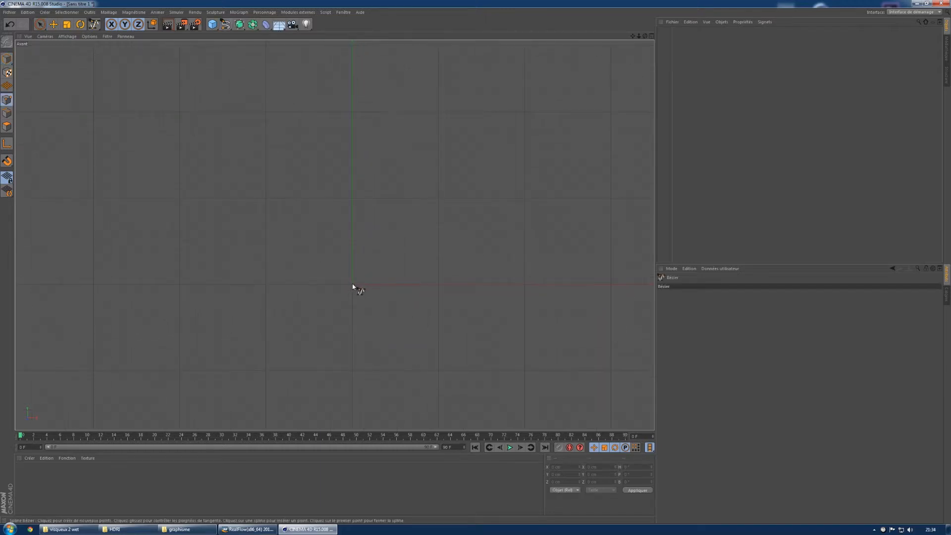
click(352, 285)
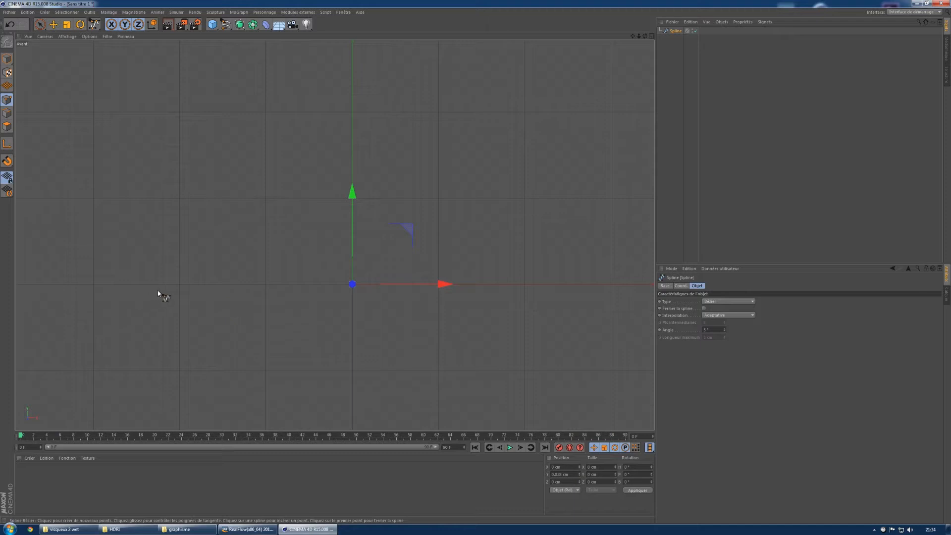
click(180, 285)
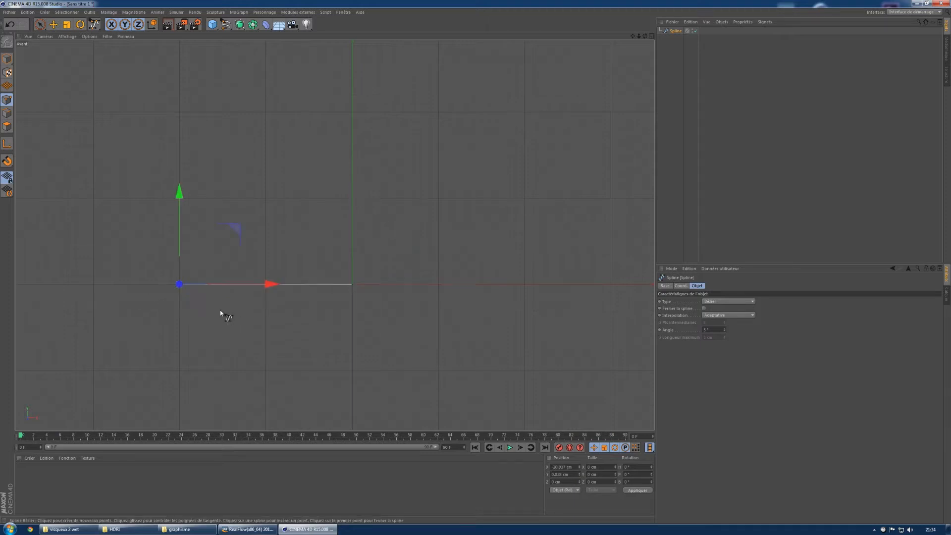
Step: Extend the spline with a curved wall point near X -49, Y 27 cm and a flared rim point near X -71, Y 66 cm
alt+middle_drag(142, 229, 418, 310)
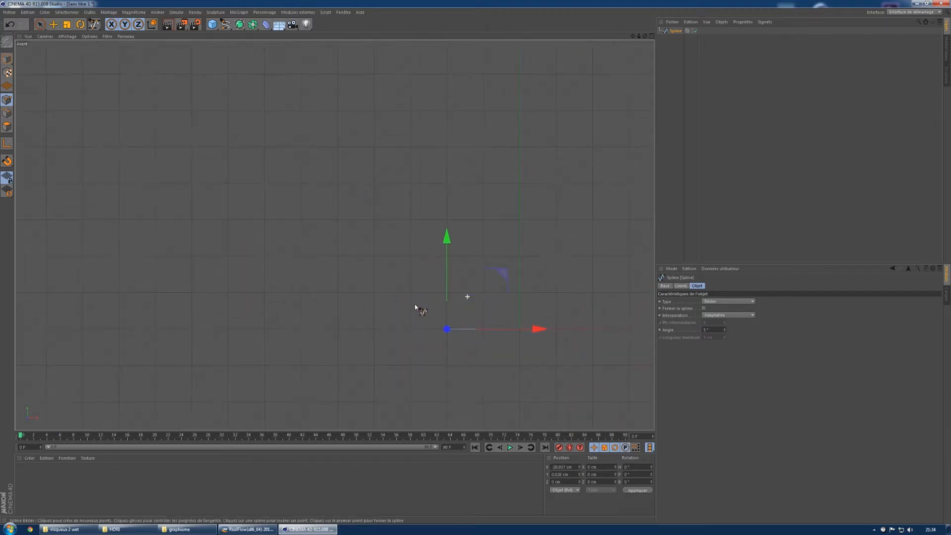
drag(340, 230, 325, 172)
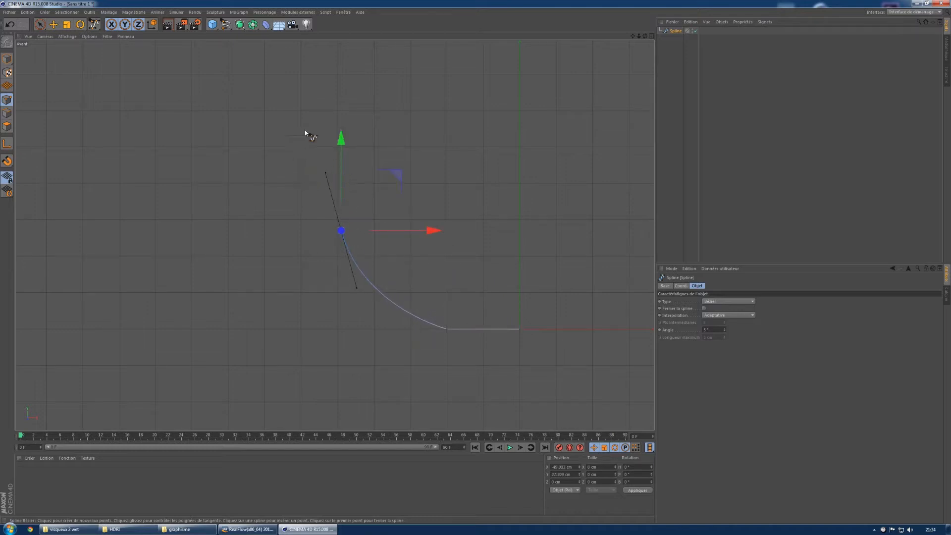
drag(260, 91, 204, 88)
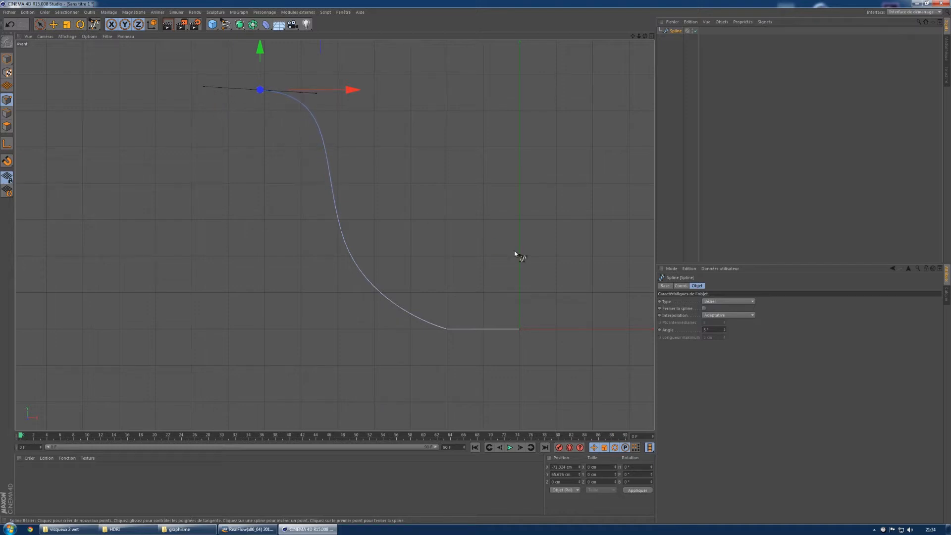
mouse_move(553, 305)
alt+middle_down()
mouse_move(483, 290)
mouse_move(485, 320)
alt+middle_up()
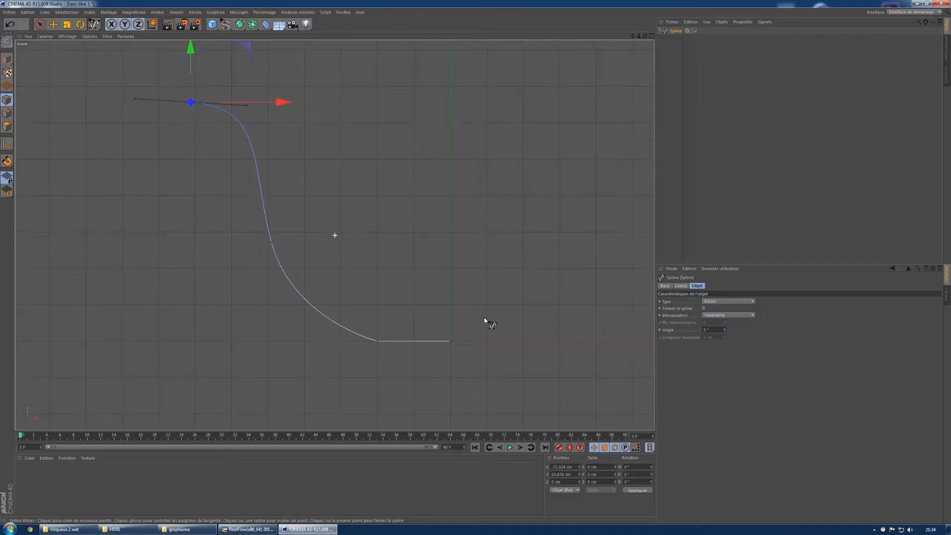
Step: Set the Y position of both points of the spline's flat base segment to 0 cm
click(41, 25)
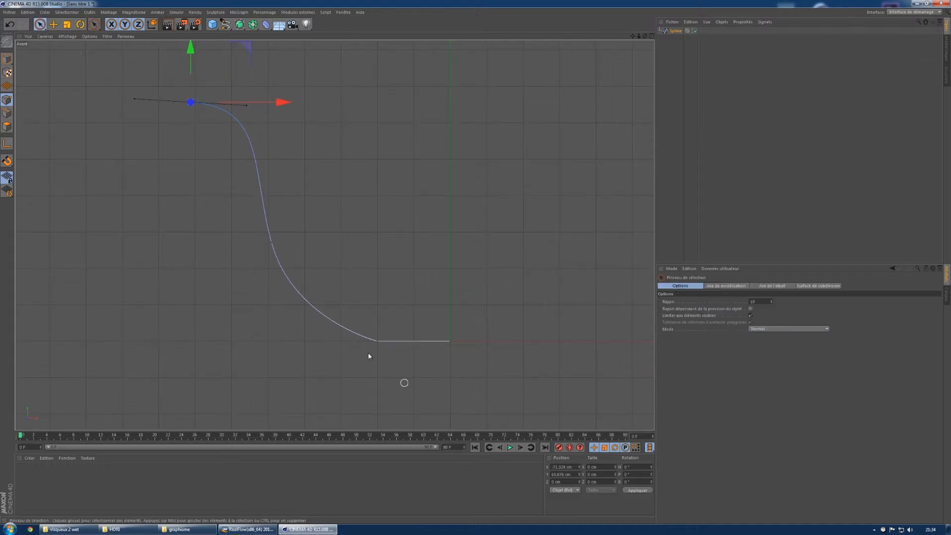
click(378, 340)
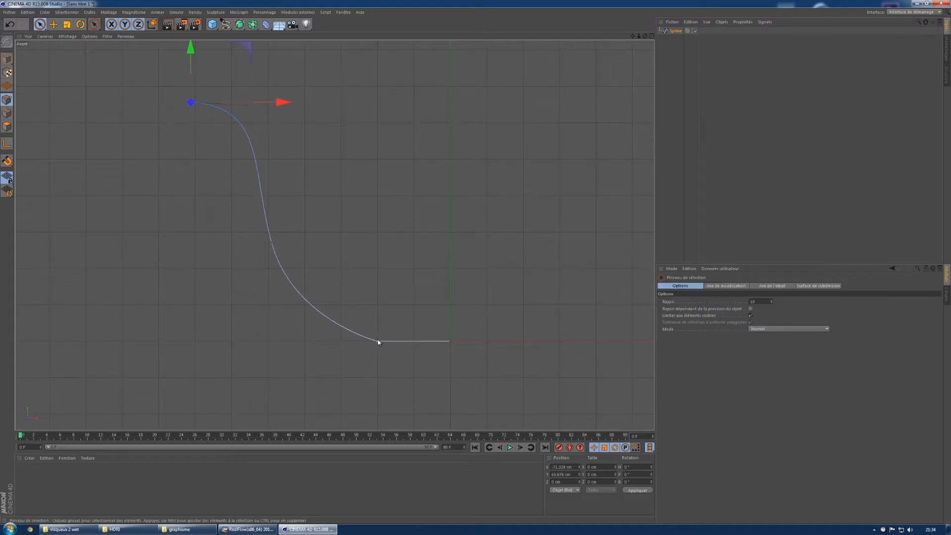
click(569, 475)
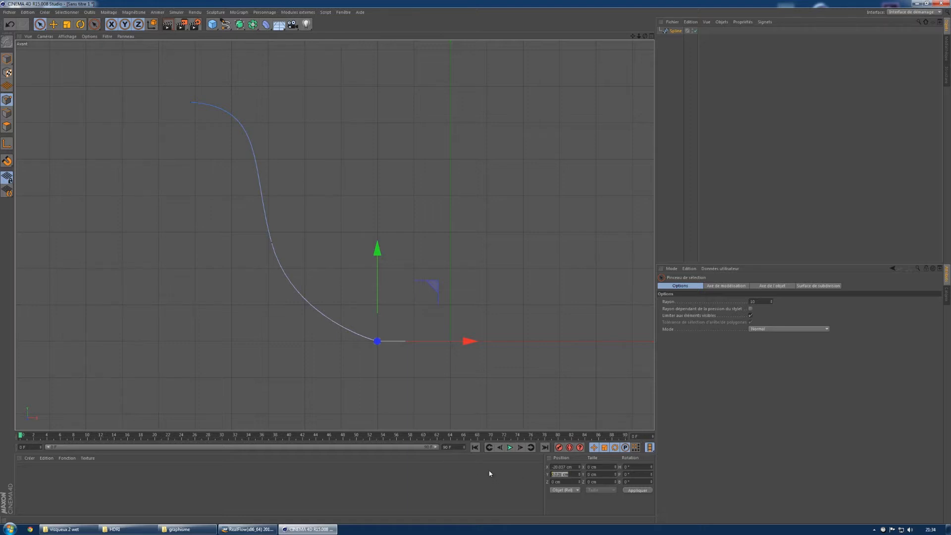
text(0)
click(641, 492)
click(448, 337)
drag(570, 474, 489, 468)
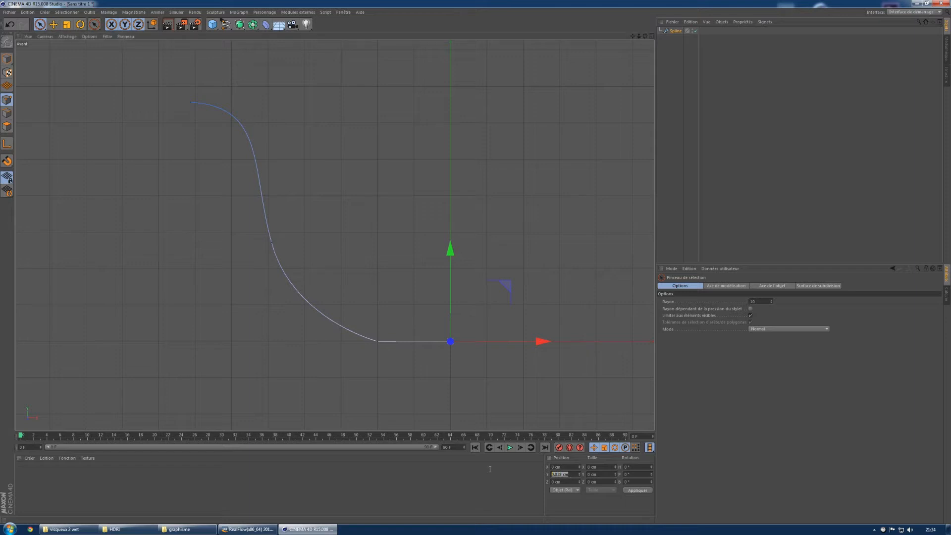
text(0)
click(637, 490)
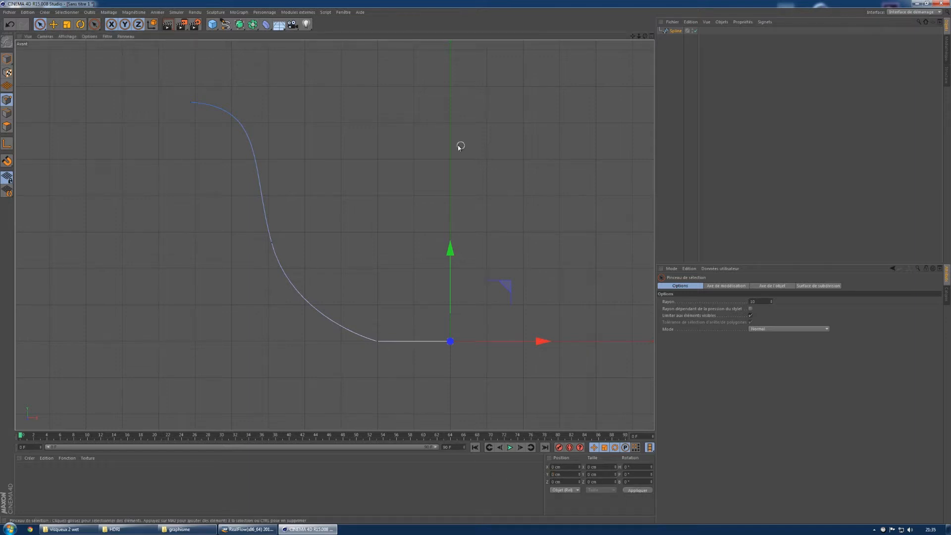
Step: Create an outline of the spline to give the bowl profile a thin, closed wall thickness on its inner side
alt+middle_drag(432, 170, 397, 196)
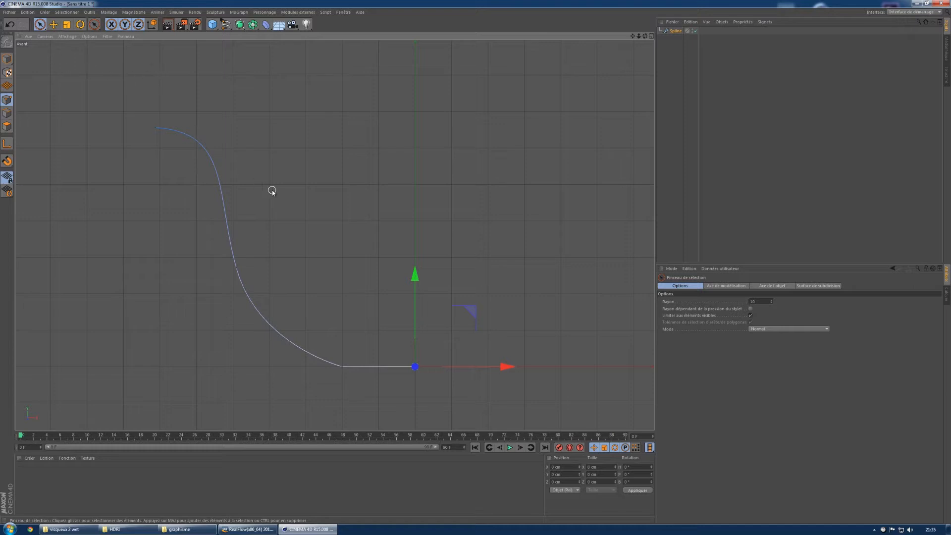
right_click(223, 196)
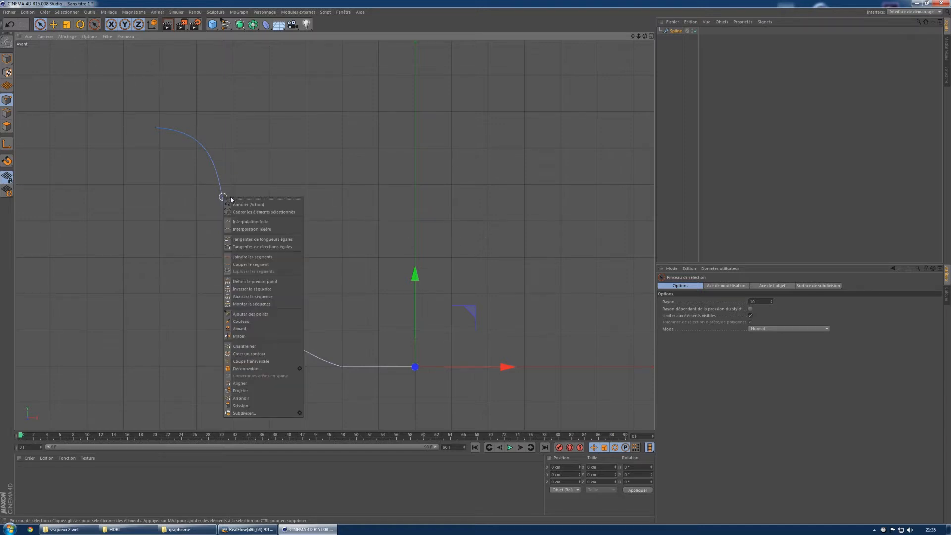
click(265, 353)
mouse_move(231, 265)
mouse_down()
mouse_move(193, 269)
mouse_move(250, 266)
mouse_move(239, 265)
mouse_up()
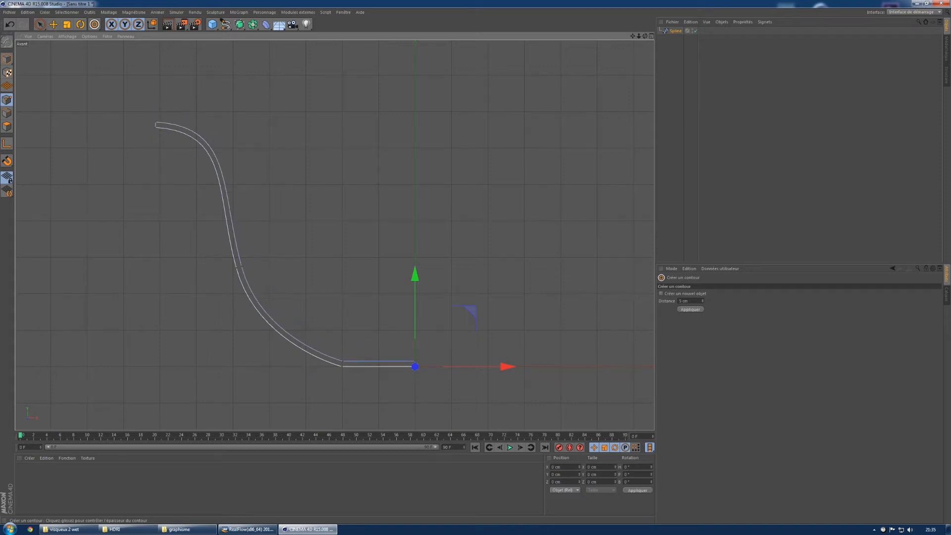
drag(238, 266, 237, 267)
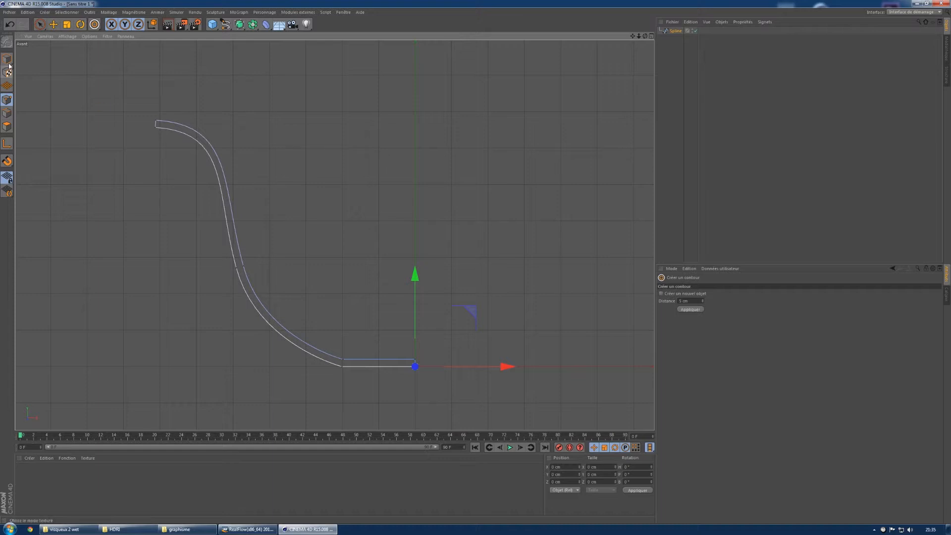
Step: Add a Révolution generator in the perspective view and make the spline its child to form the bowl
key(F1)
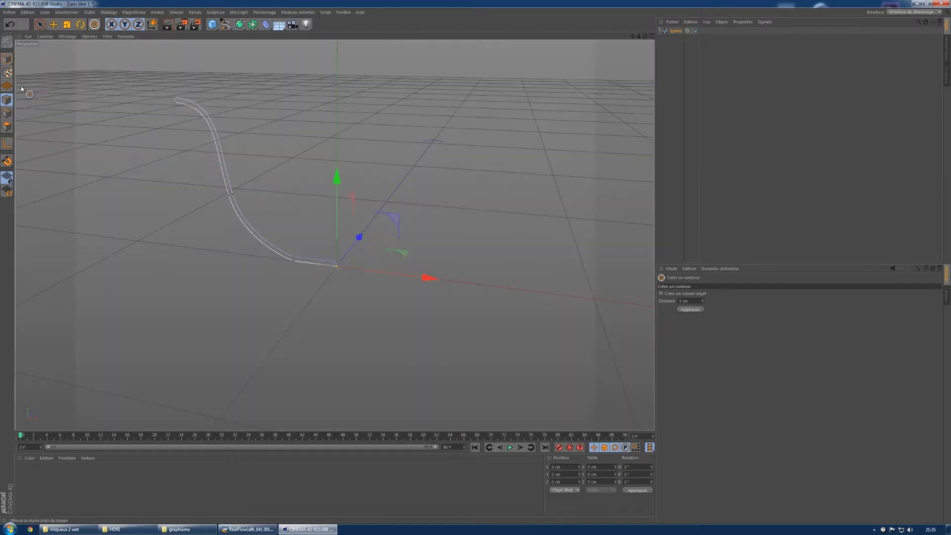
drag(242, 26, 287, 46)
mouse_move(677, 38)
mouse_down()
mouse_move(680, 29)
mouse_move(679, 40)
mouse_up()
mouse_move(520, 191)
alt+mouse_down()
mouse_move(340, 182)
mouse_move(391, 166)
mouse_move(333, 231)
mouse_move(390, 284)
mouse_move(379, 282)
mouse_move(427, 276)
mouse_move(460, 224)
mouse_move(469, 238)
mouse_move(452, 251)
mouse_move(437, 226)
mouse_move(445, 226)
alt+mouse_up()
Step: Set the Révolution object's subdivision to 100 and inspect the smoothed bowl
click(680, 30)
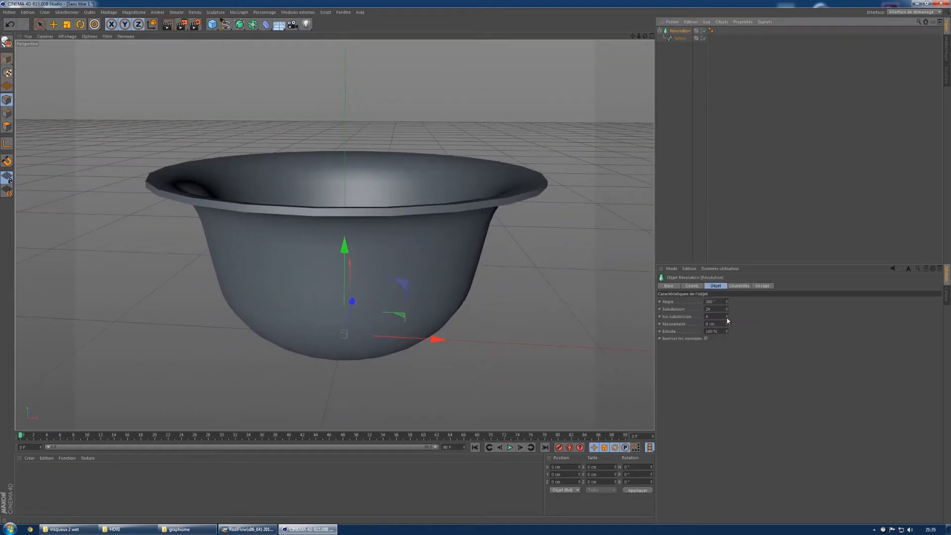
drag(727, 309, 727, 299)
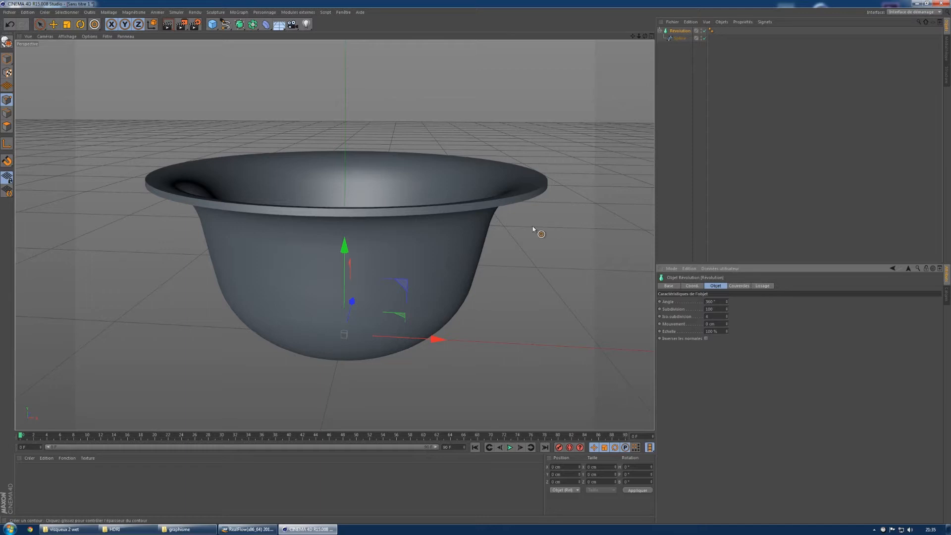
alt+drag(482, 210, 471, 251)
alt+right_drag(391, 214, 434, 190)
alt+drag(359, 128, 416, 301)
alt+right_drag(416, 299, 364, 294)
alt+middle_drag(459, 287, 430, 267)
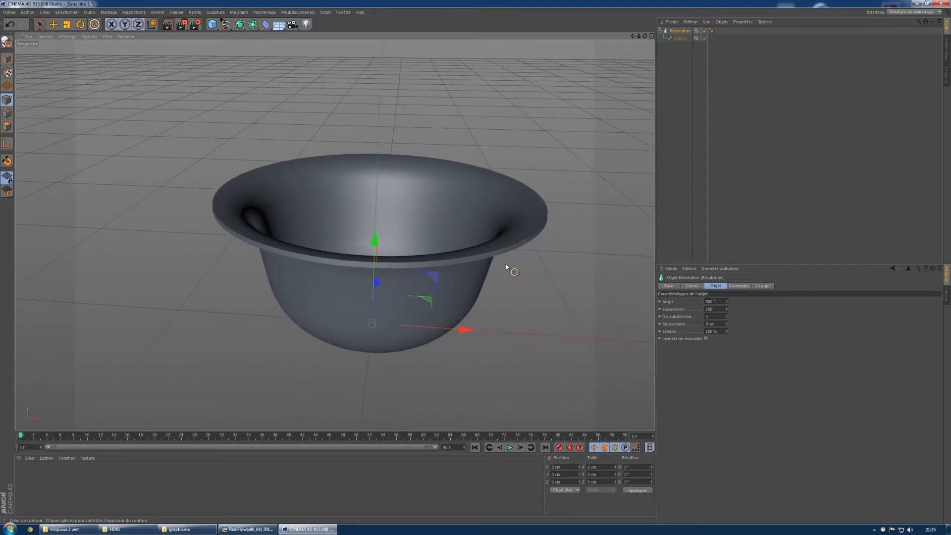
Step: Rename the Révolution object to saladier
click(678, 53)
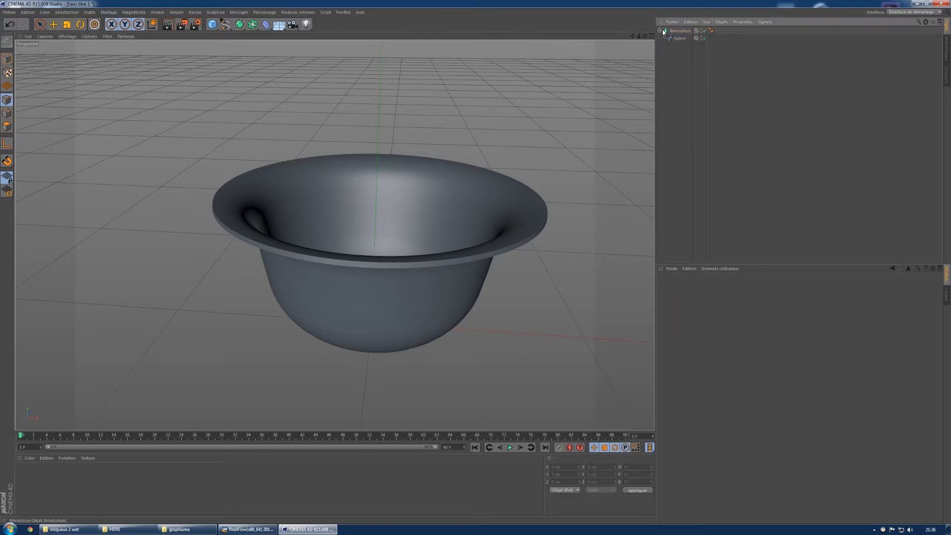
click(680, 31)
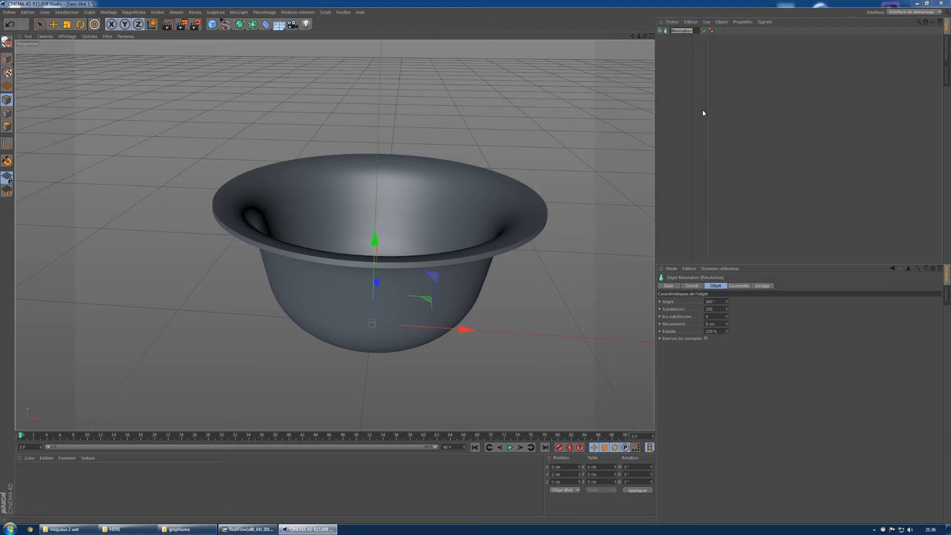
text(saladier)
key(Return)
Step: Convert saladier to an editable polygon object and switch to model mode
click(663, 50)
click(677, 30)
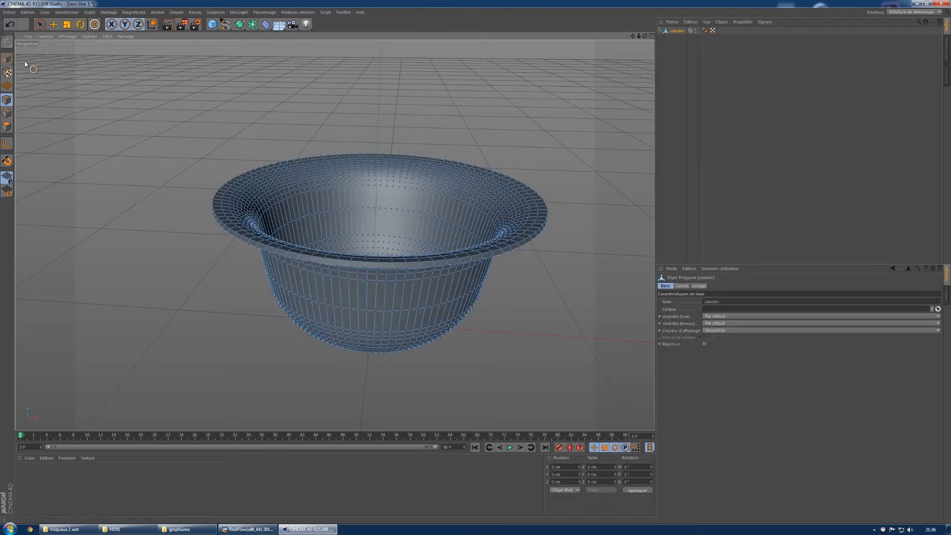
click(7, 59)
alt+drag(419, 250, 339, 280)
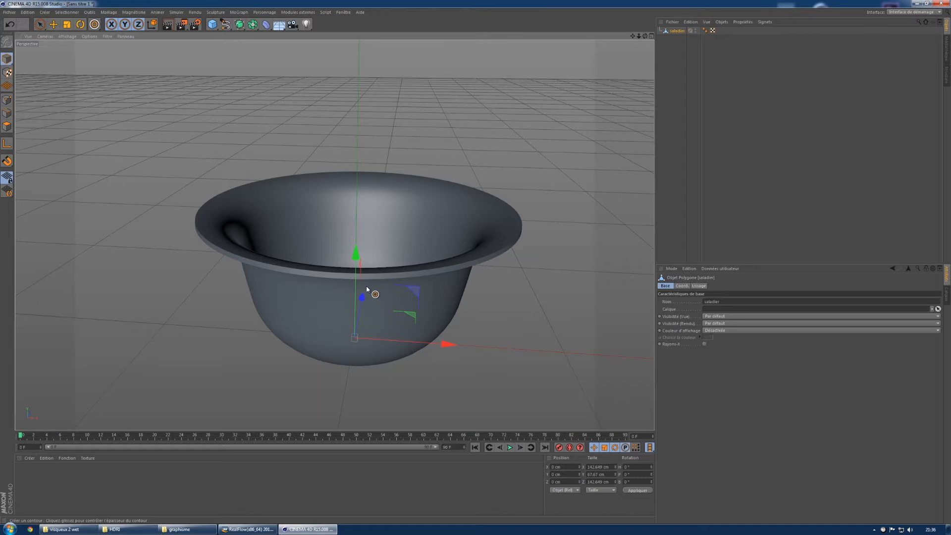
Step: Open the RealFlow SD Exporter for the saladier scene
click(294, 12)
mouse_move(304, 33)
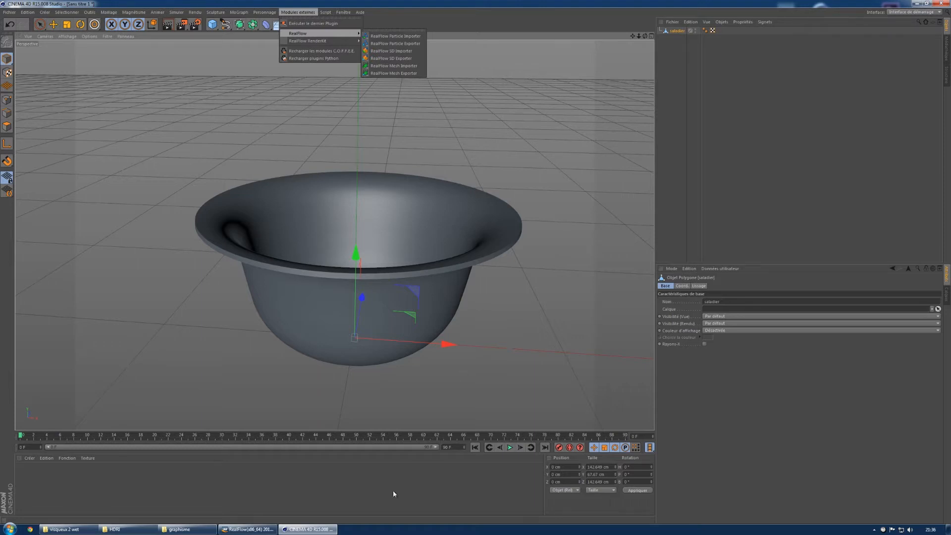
click(248, 529)
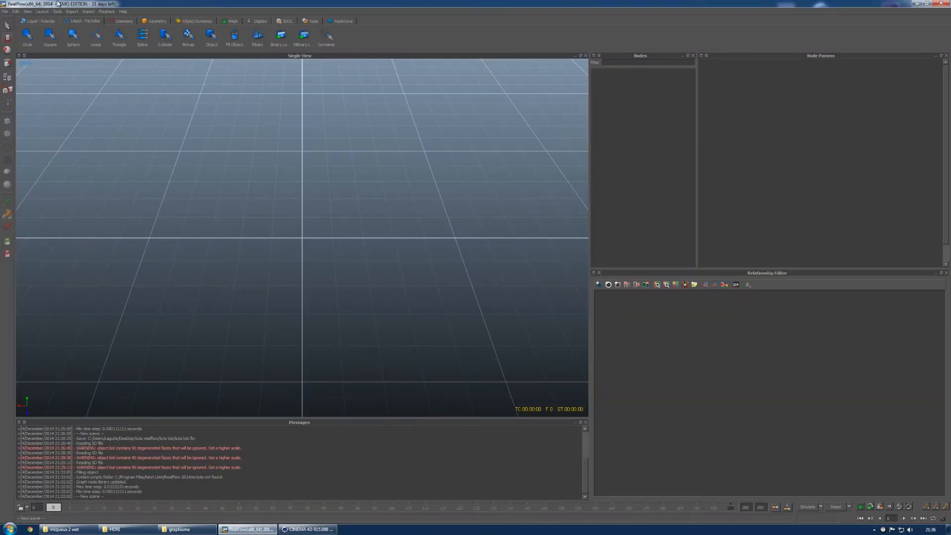
click(307, 529)
click(298, 12)
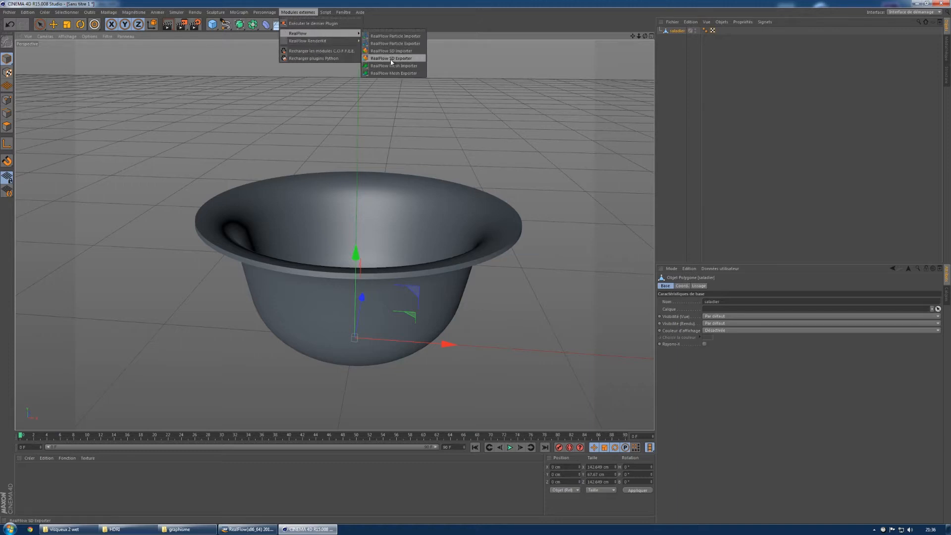
click(391, 59)
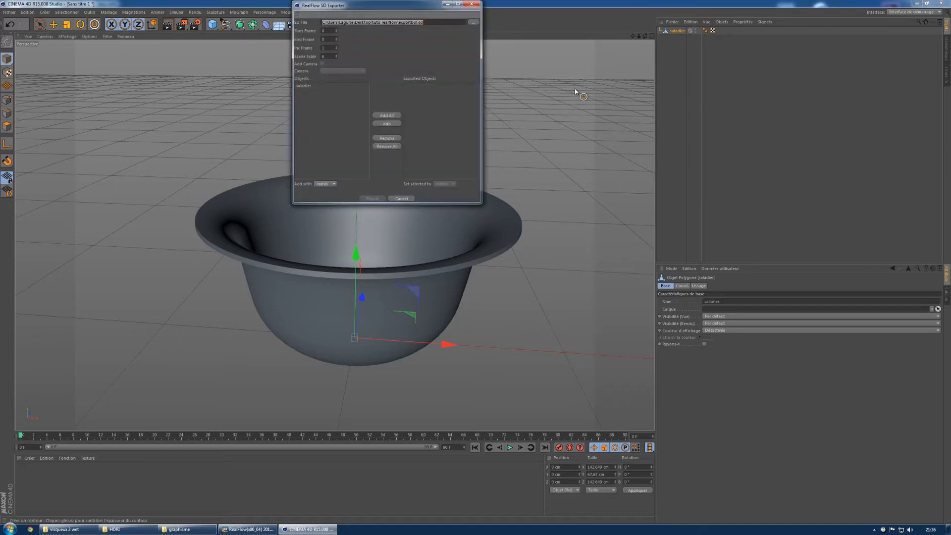
Step: Check the exporter's scene scale and frame range, and add saladier to the exported objects
double_click(324, 57)
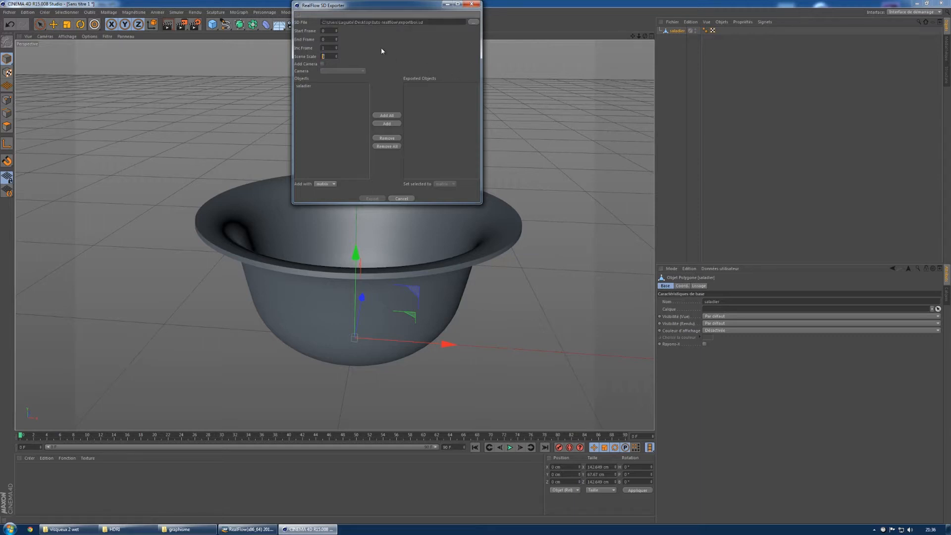
click(326, 39)
click(326, 30)
click(331, 40)
click(396, 56)
click(309, 86)
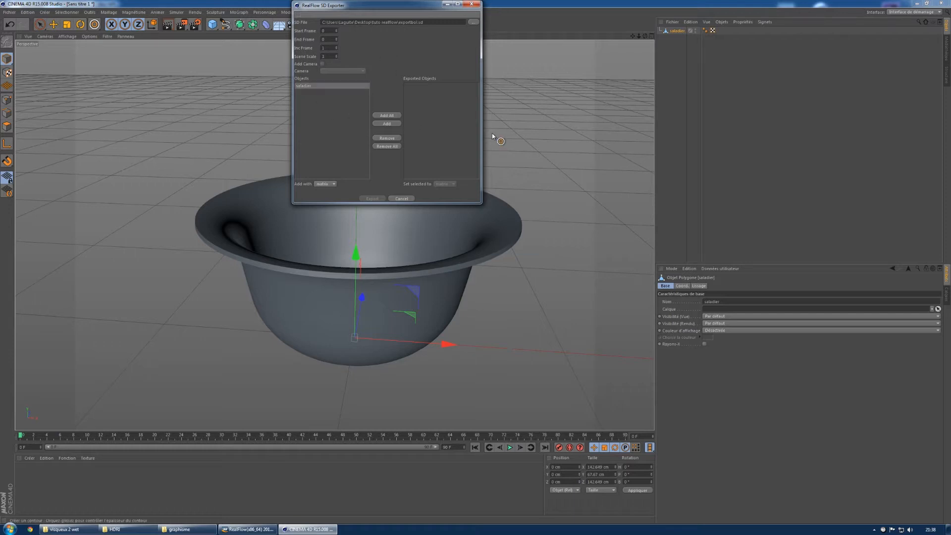
click(387, 124)
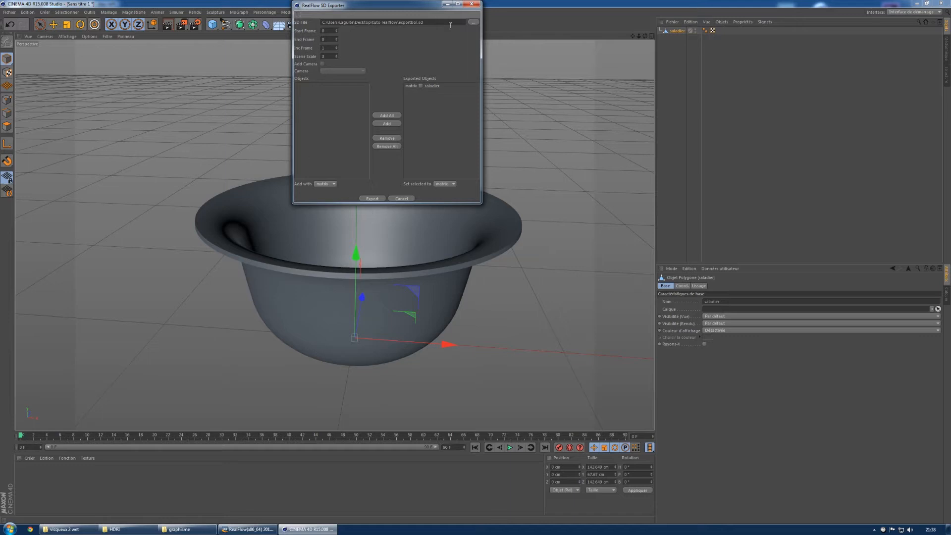
Step: Set the output file to exportsaladier.sd in the tuto realflow folder and export the bowl
click(474, 22)
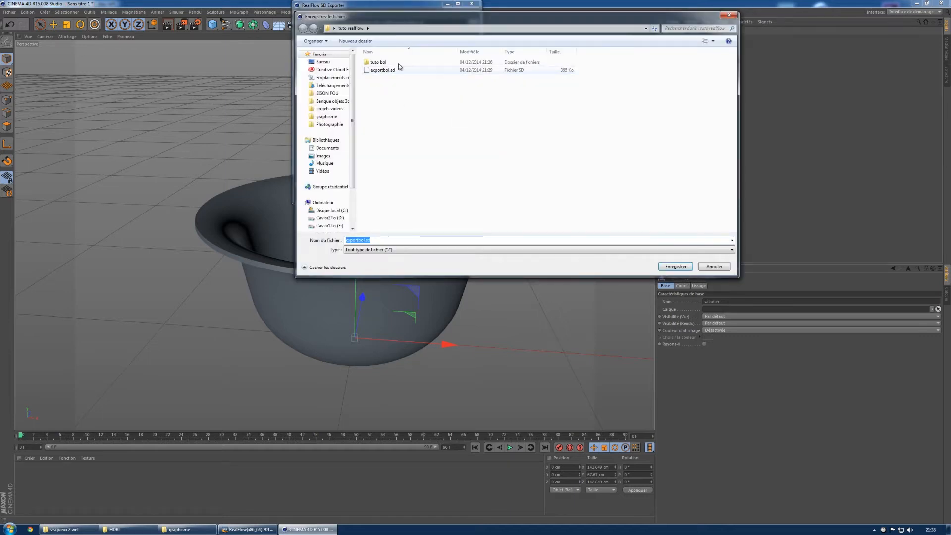
click(272, 168)
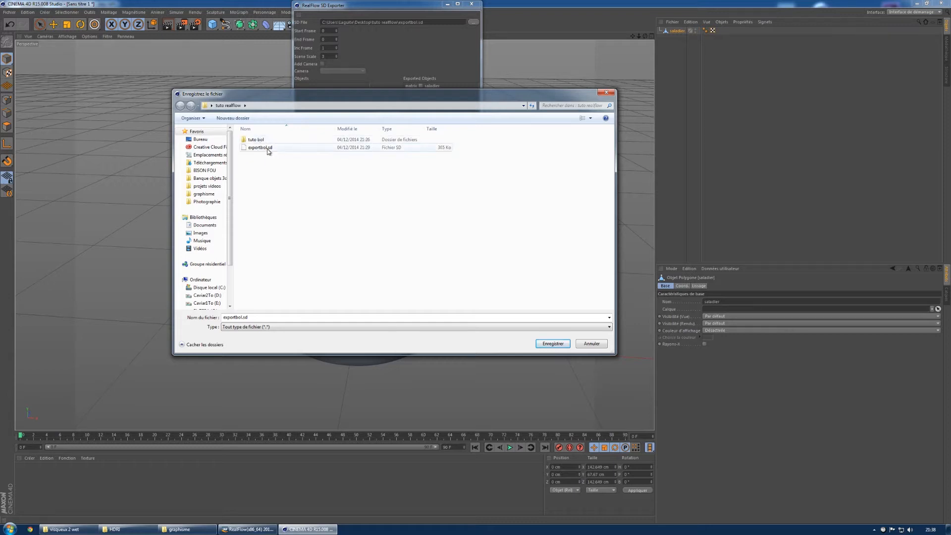
click(249, 317)
click(250, 317)
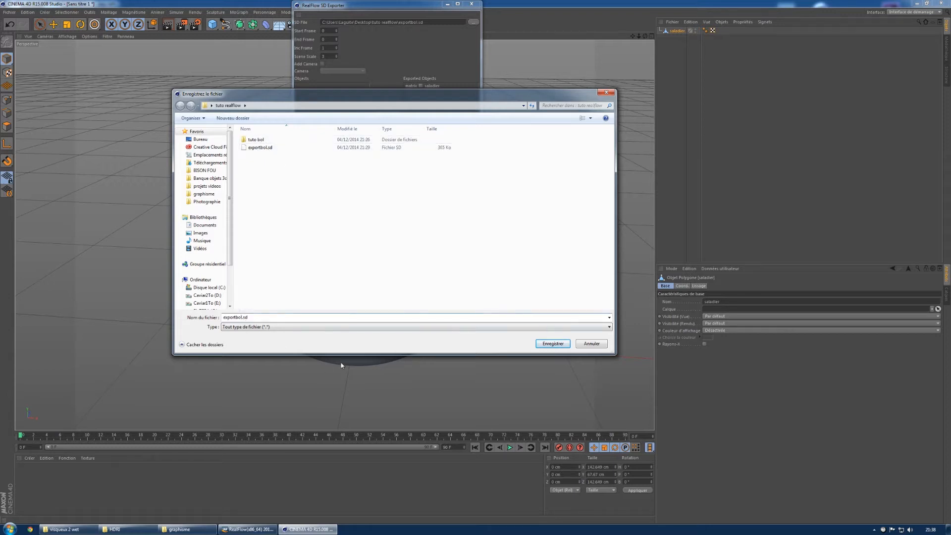
key(BackSpace)
key(BackSpace)
key(BackSpace)
text(saladier)
key(Return)
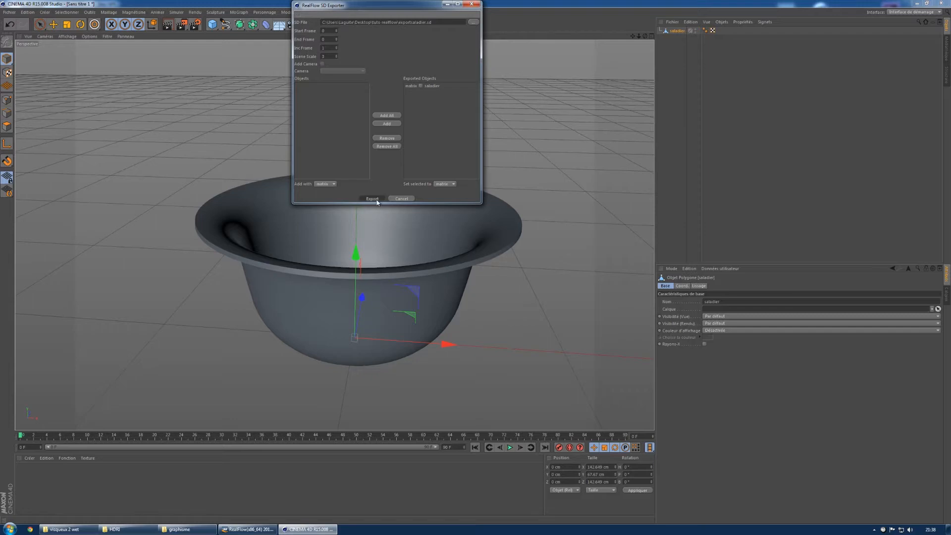
click(375, 200)
Step: Switch to RealFlow and start a new project
click(265, 529)
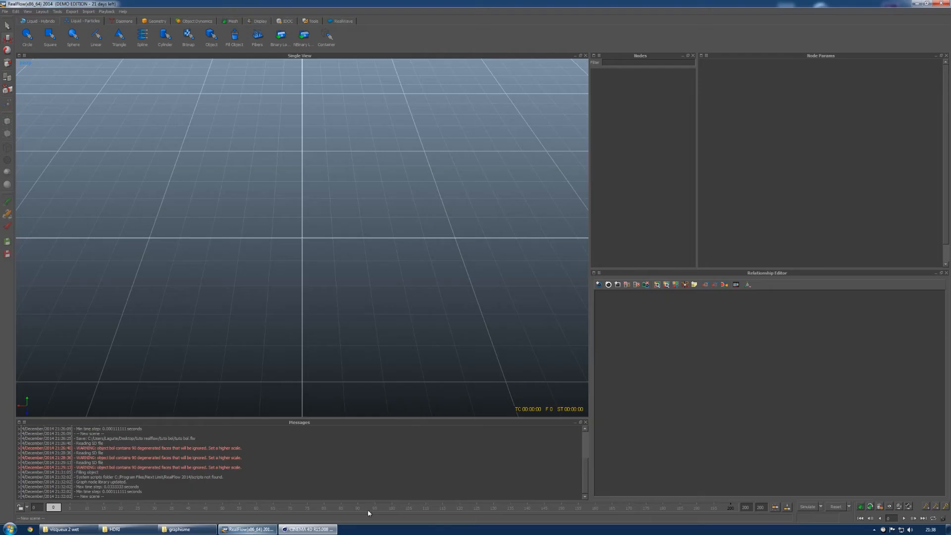
click(16, 11)
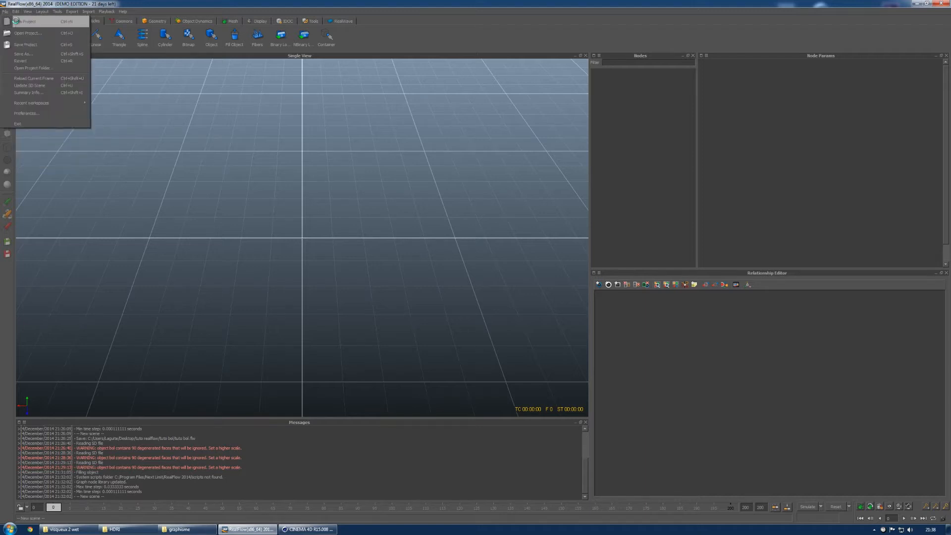
click(15, 24)
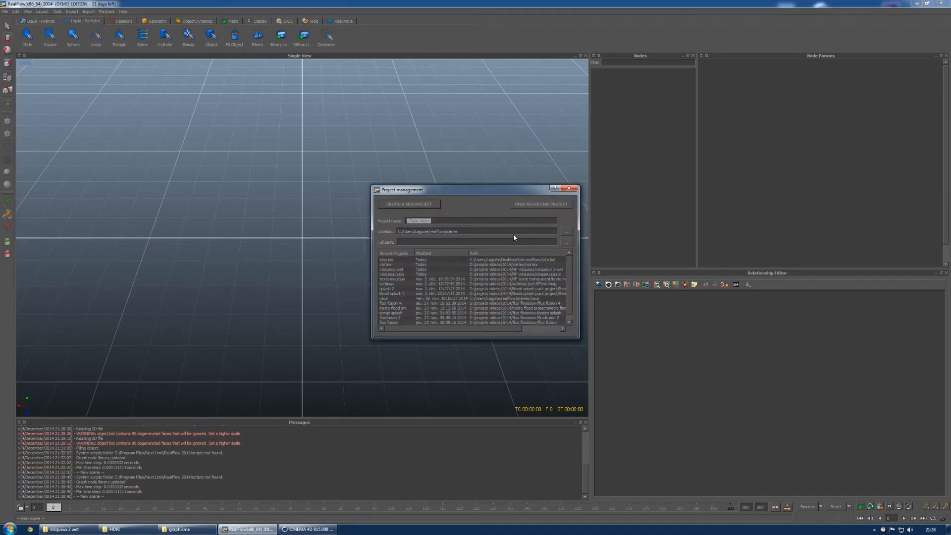
Step: Create a folder named tutosaladier inside realflow's scenes folder and choose it as the project location
click(565, 231)
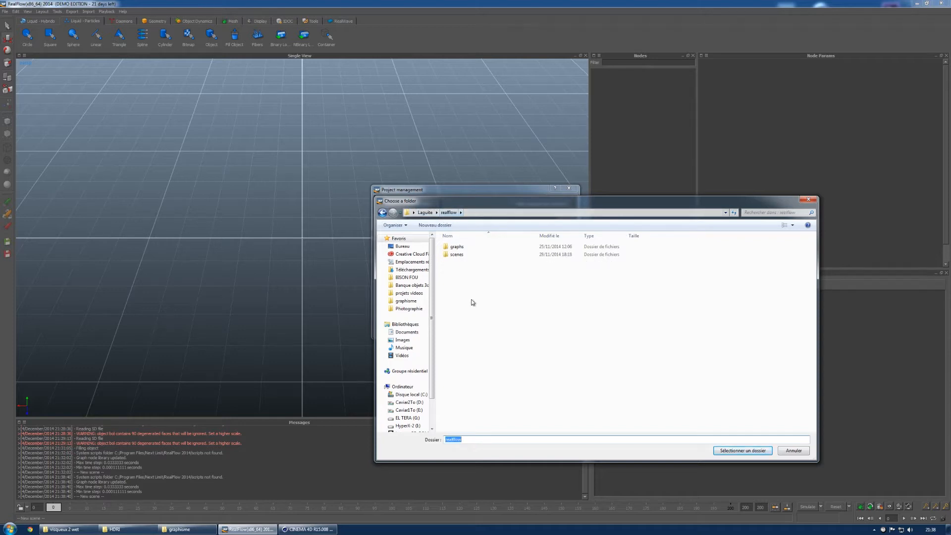
double_click(456, 254)
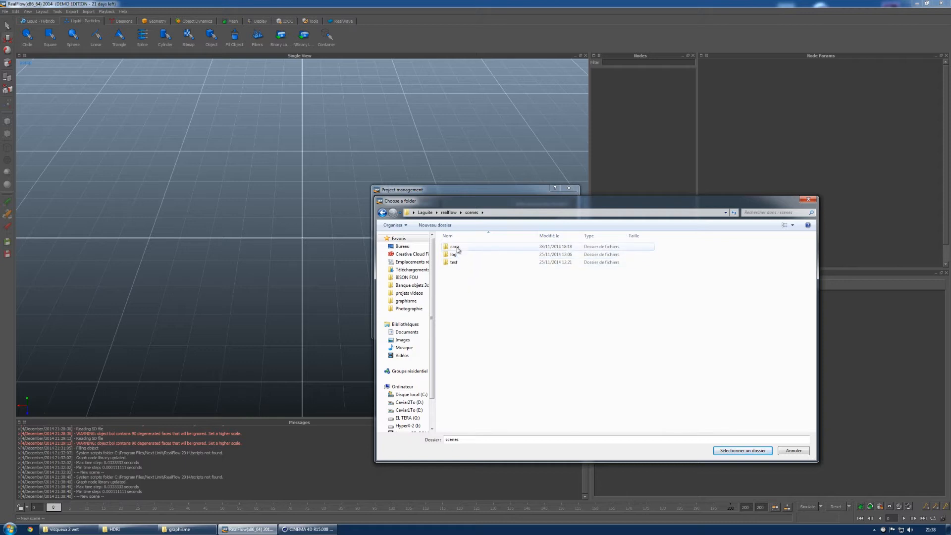
right_click(460, 311)
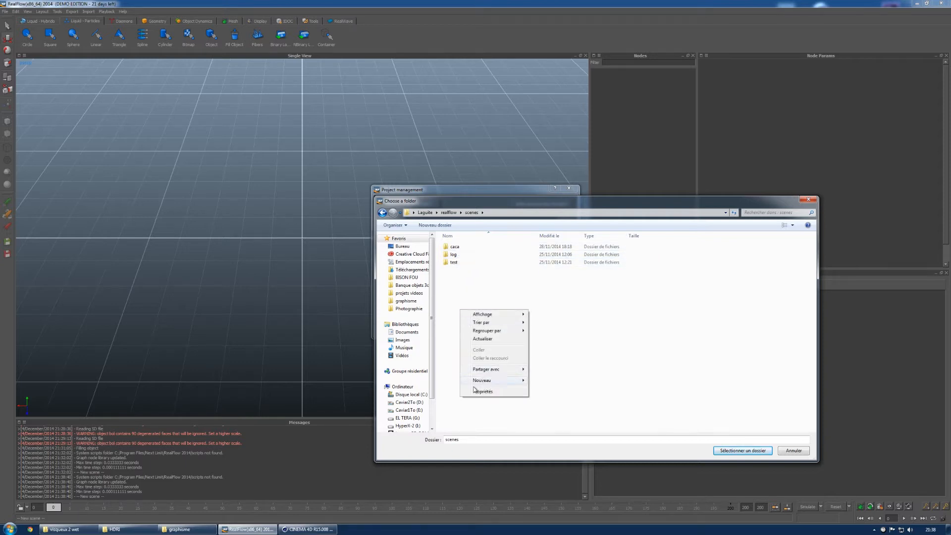
mouse_move(478, 385)
click(549, 383)
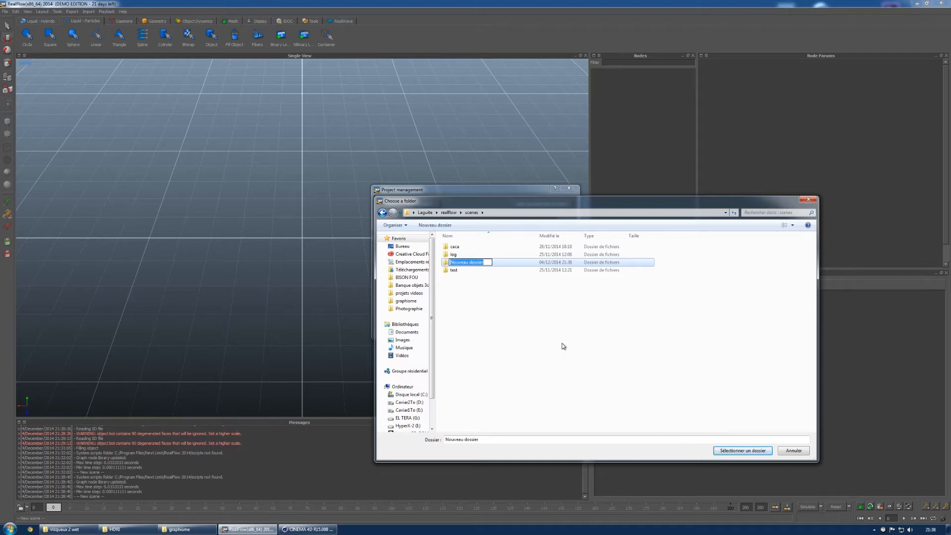
text(tutosaladier)
key(Return)
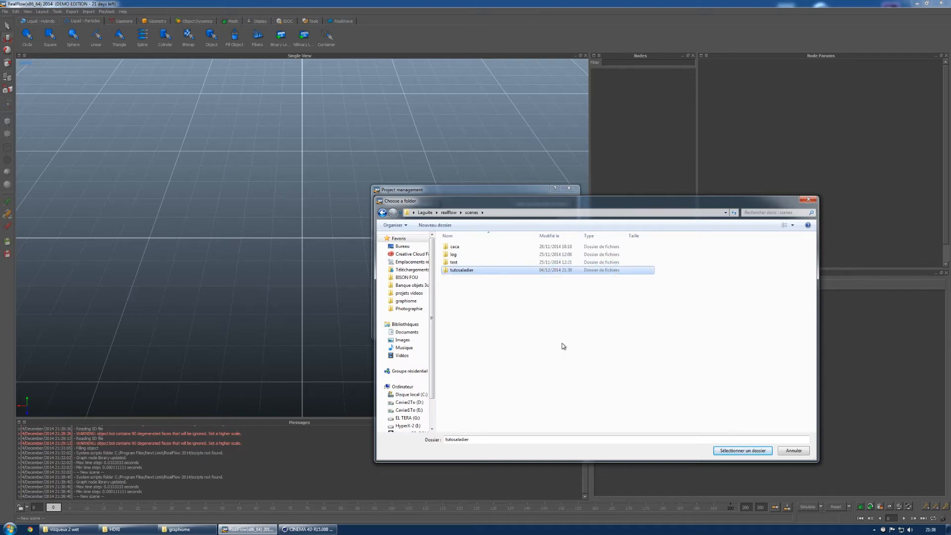
double_click(462, 270)
click(728, 450)
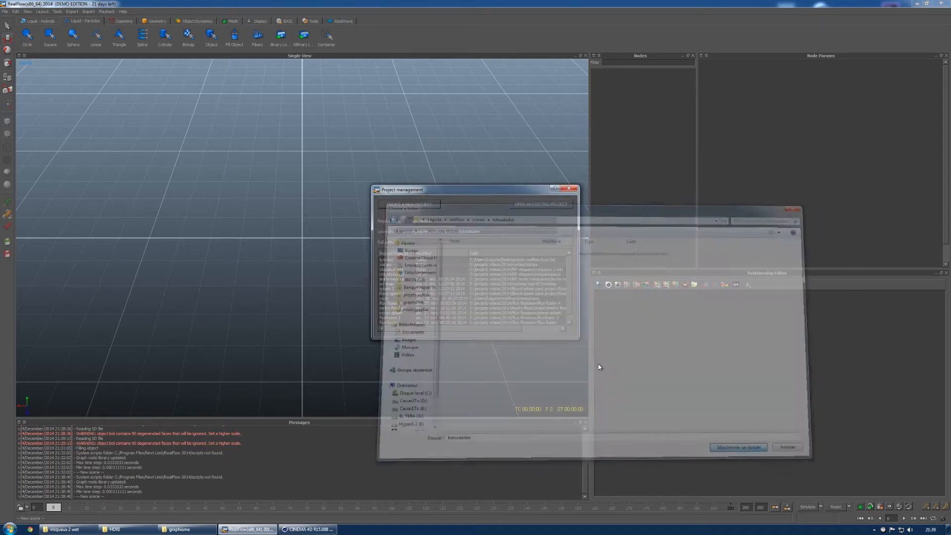
Step: Name the project tutosaladier and create it
text(tutosaladier)
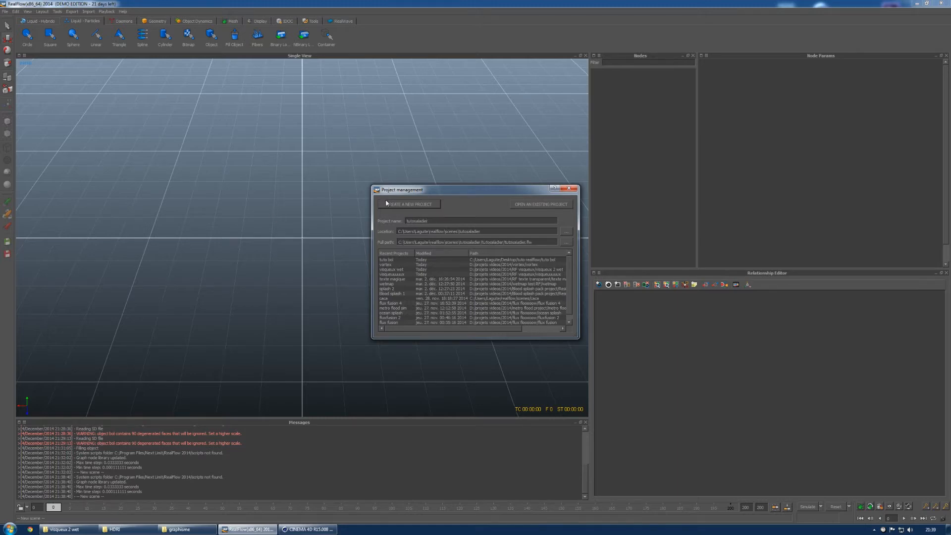
click(402, 203)
mouse_move(312, 242)
alt+mouse_down()
mouse_move(342, 208)
mouse_move(275, 235)
mouse_move(319, 217)
mouse_move(304, 249)
mouse_move(297, 216)
mouse_move(308, 231)
mouse_move(291, 236)
mouse_move(329, 237)
mouse_move(311, 245)
alt+mouse_up()
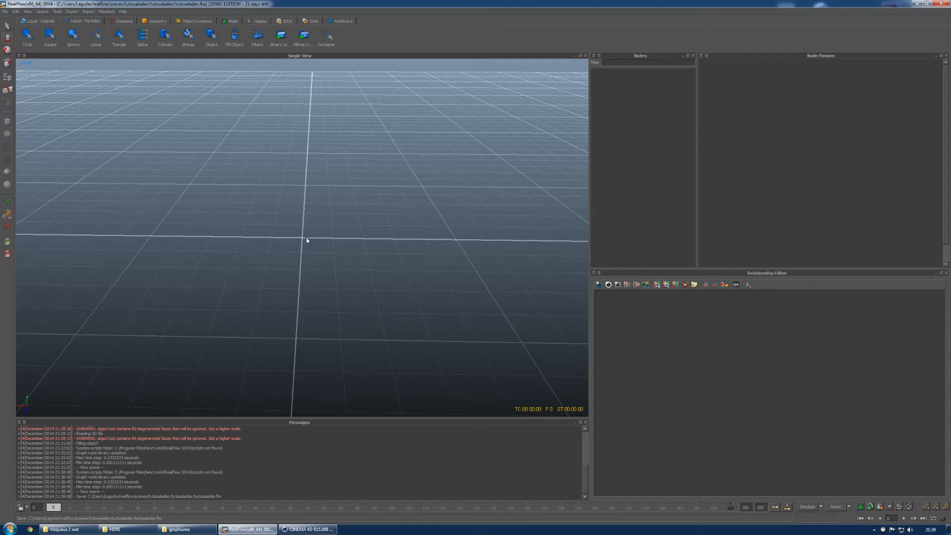
alt+drag(304, 240, 272, 238)
alt+drag(307, 244, 323, 219)
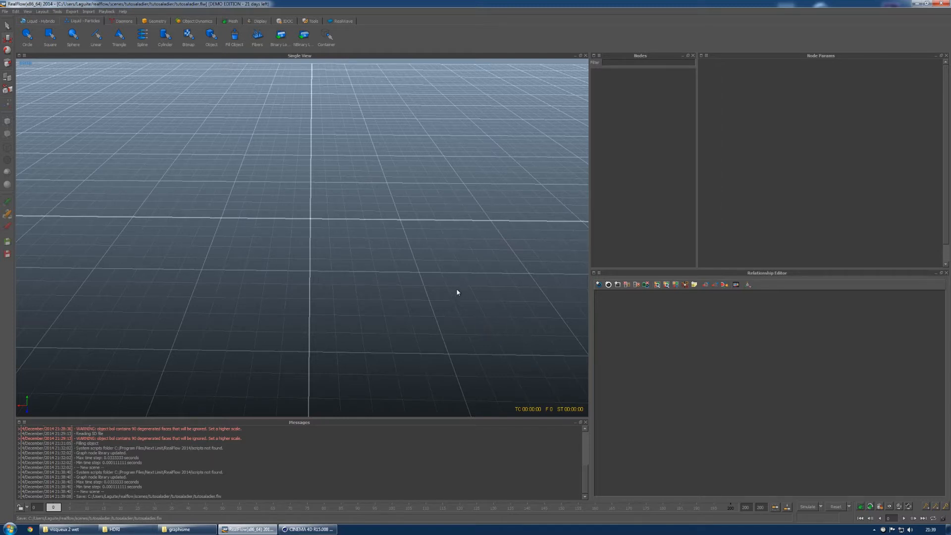
Step: Import the object file exportsaladier.sd from the desktop's tuto realflow folder into the scene
click(87, 11)
click(124, 21)
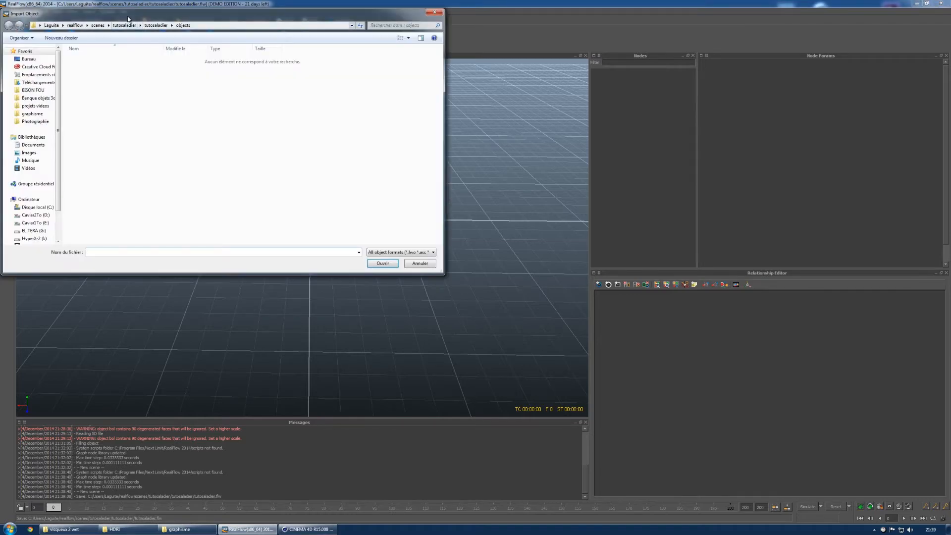
click(128, 161)
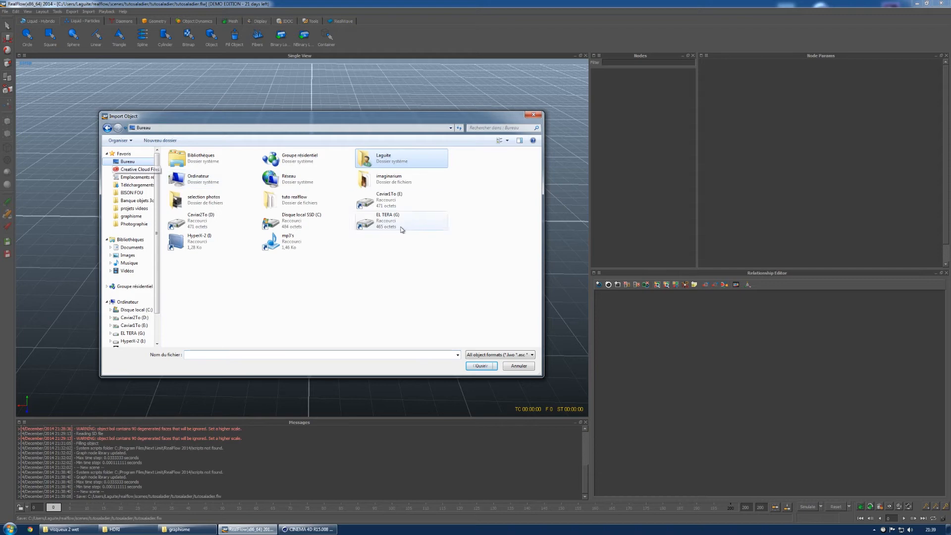
double_click(284, 204)
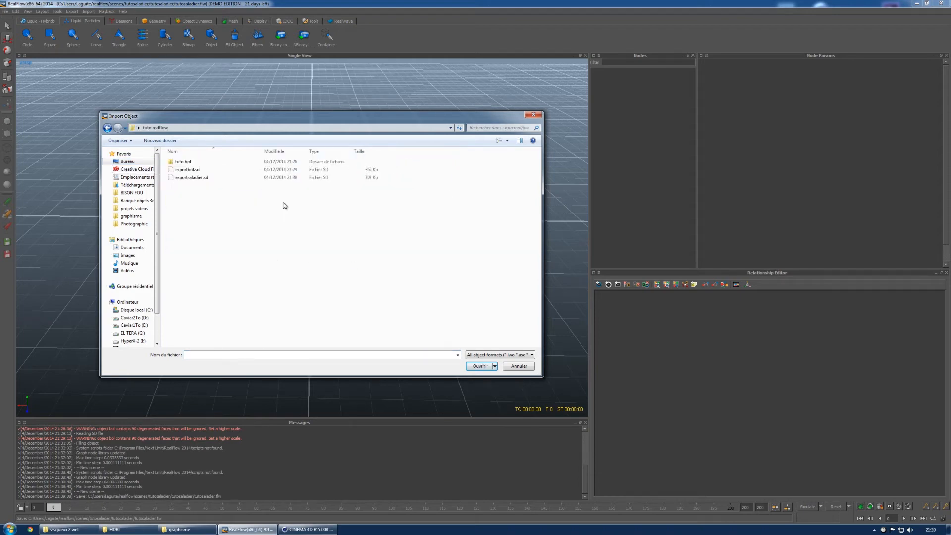
click(192, 178)
click(478, 366)
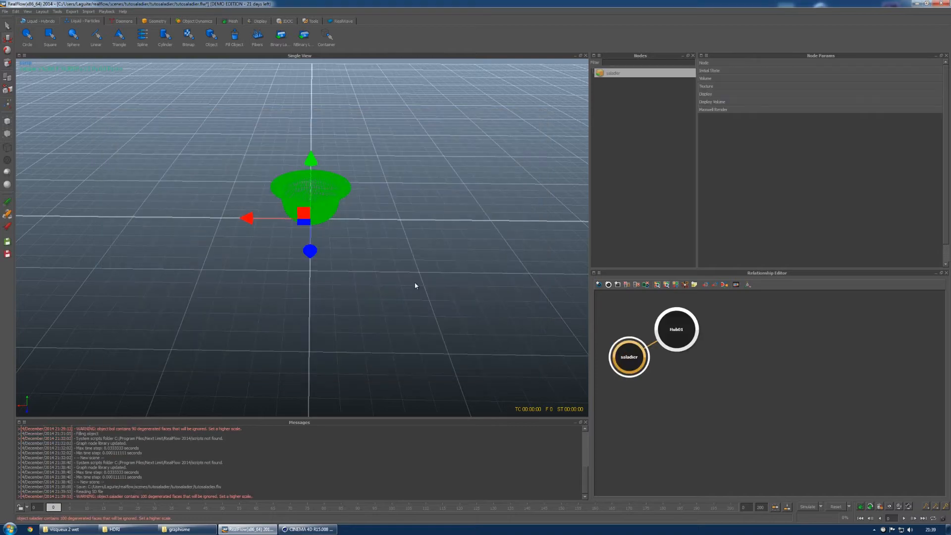
Step: Frame the imported bowl closely, switch the viewport to smooth shaded display and deselect the bowl
alt+right_drag(318, 199, 346, 172)
alt+middle_drag(346, 172, 301, 280)
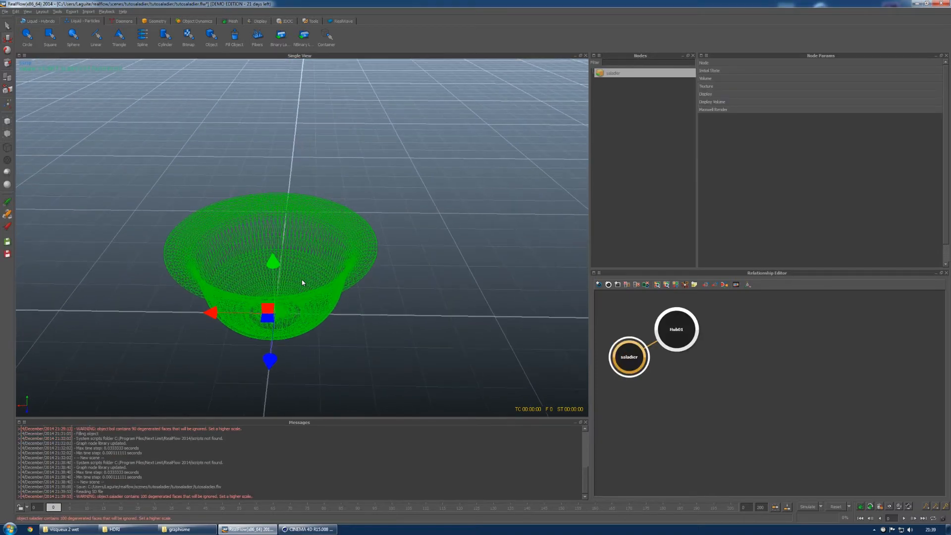
alt+right_drag(302, 281, 321, 265)
alt+drag(321, 266, 301, 272)
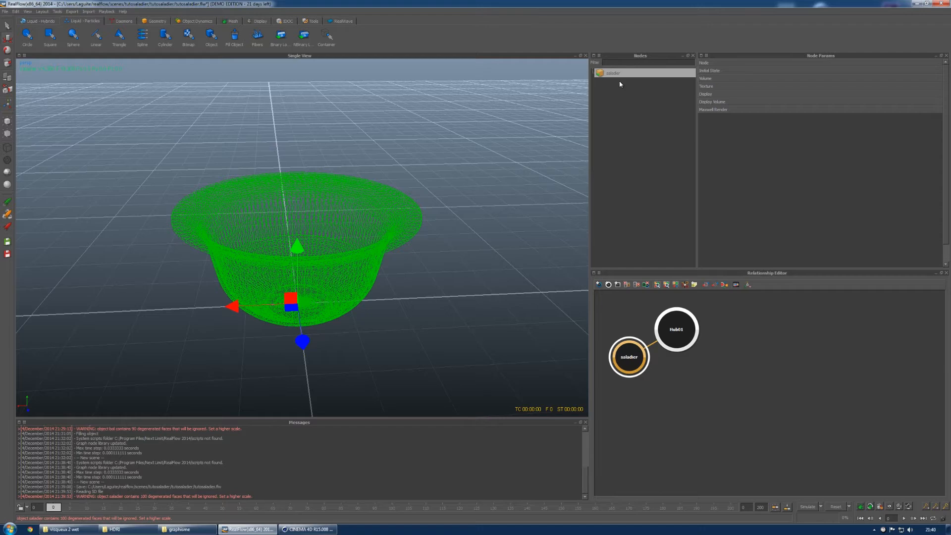
click(6, 184)
click(577, 232)
mouse_move(329, 262)
alt+mouse_down()
mouse_move(314, 293)
mouse_move(325, 246)
mouse_move(329, 263)
alt+mouse_up()
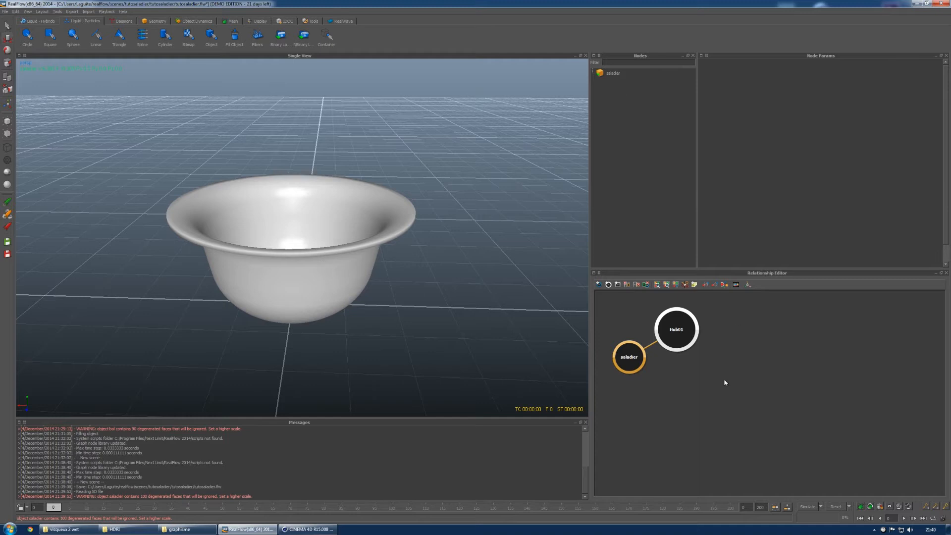
Step: Rearrange the relationship graph so the saladier and Hub01 nodes sit apart, side by side
drag(685, 350, 768, 358)
drag(629, 356, 659, 389)
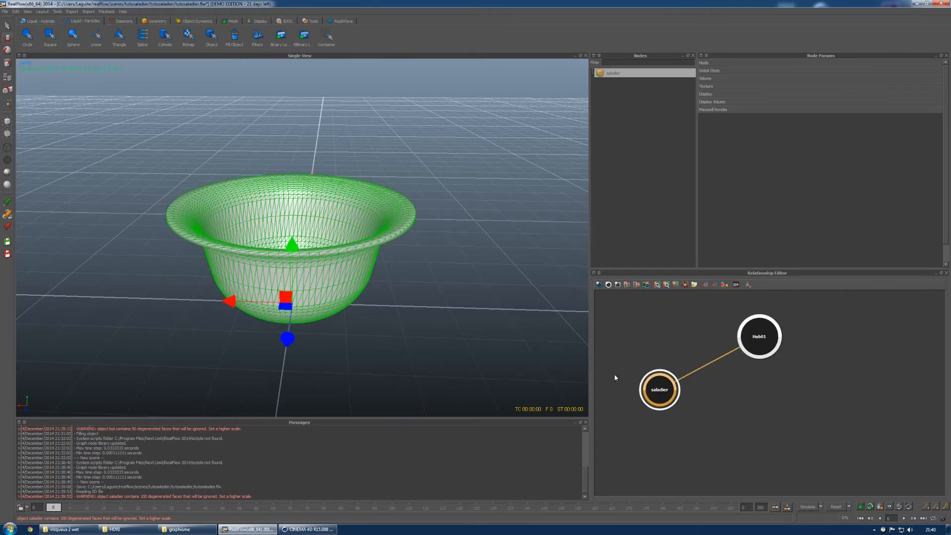
drag(765, 342, 761, 370)
drag(659, 401, 673, 377)
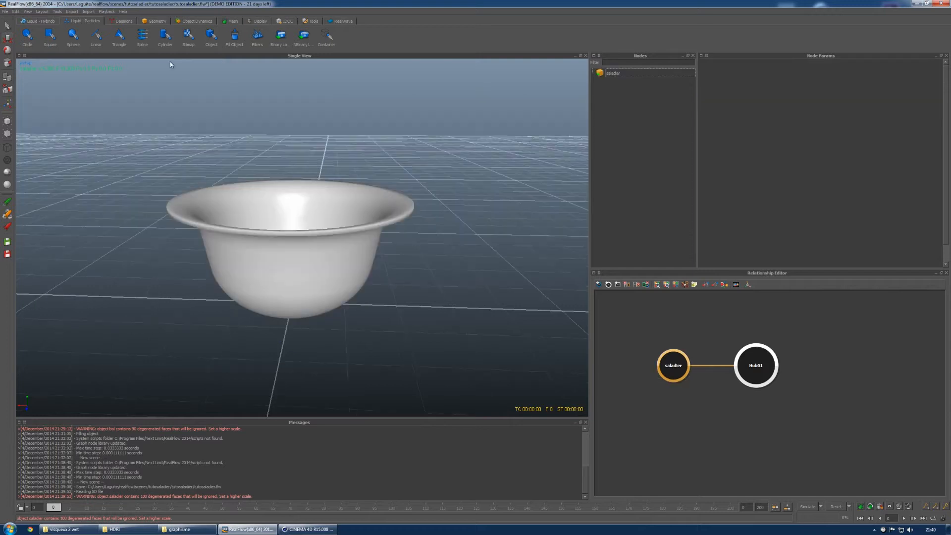
Step: Add a sphere and raise it vertically to the level of the bowl's rim, keeping it selected
click(156, 21)
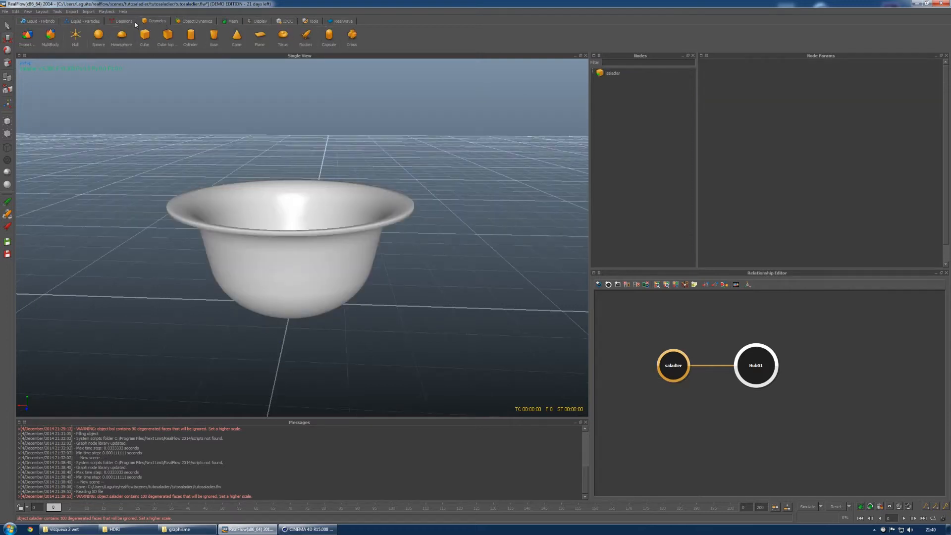
click(98, 35)
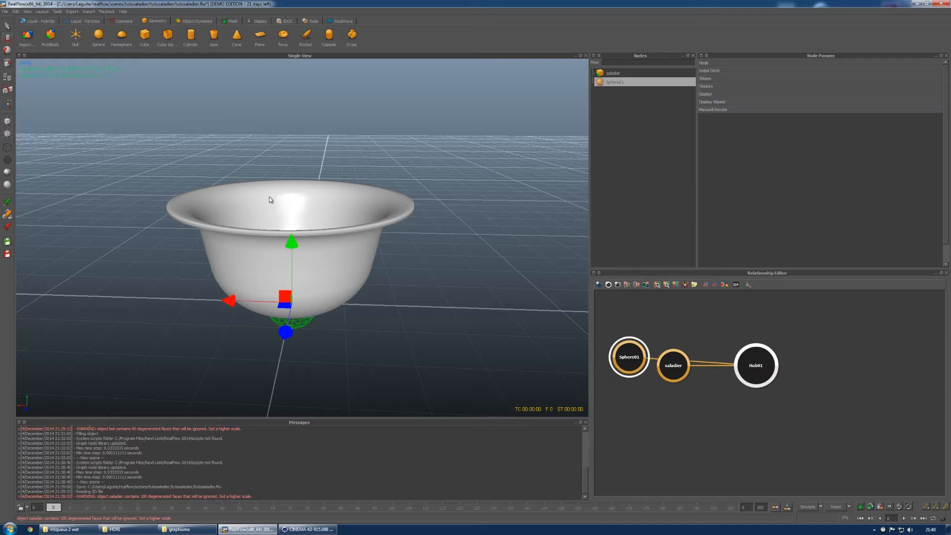
drag(294, 242, 295, 121)
click(634, 95)
click(628, 82)
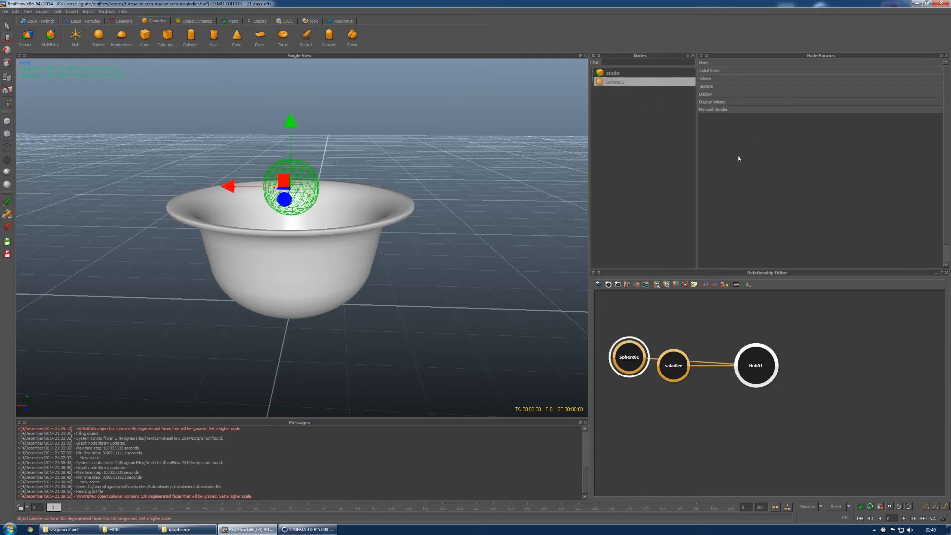
Step: Delete the sphere from the scene and select the salad bowl
key(Delete)
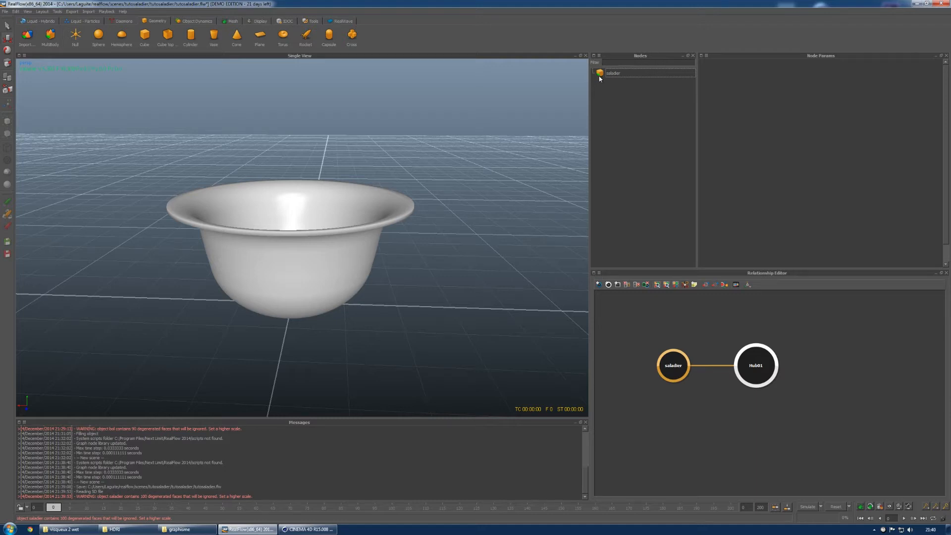
click(254, 248)
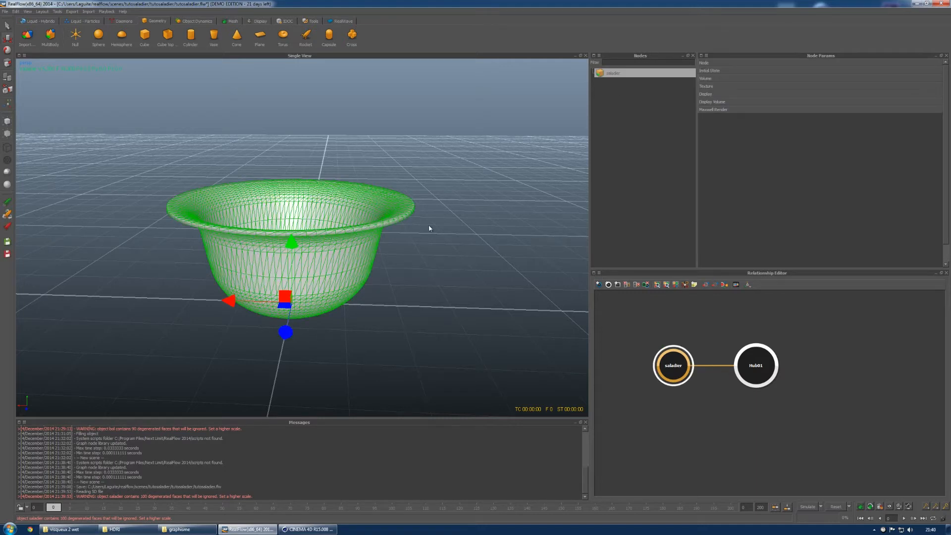
mouse_move(322, 208)
alt+mouse_down()
mouse_move(324, 255)
mouse_move(328, 225)
alt+mouse_up()
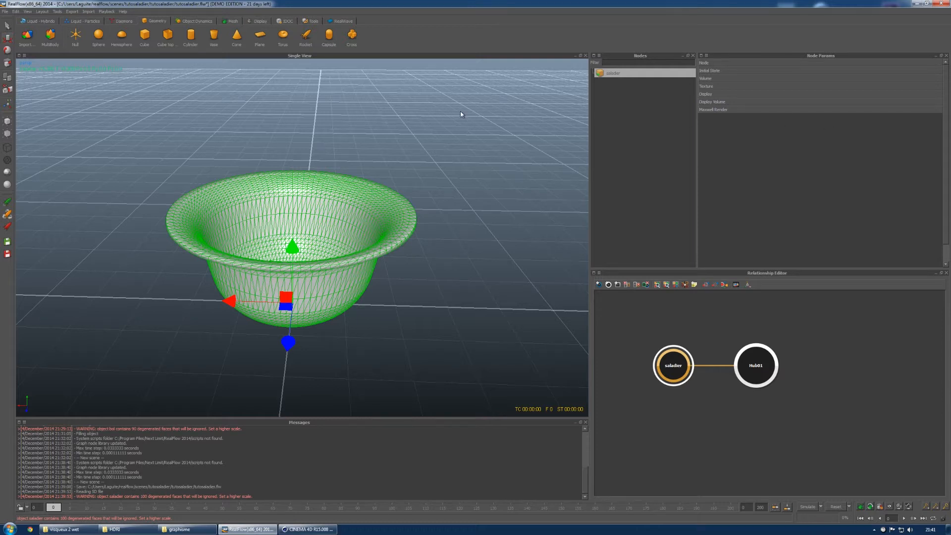
Step: Deactivate the bowl for the simulation and activate it again
click(8, 227)
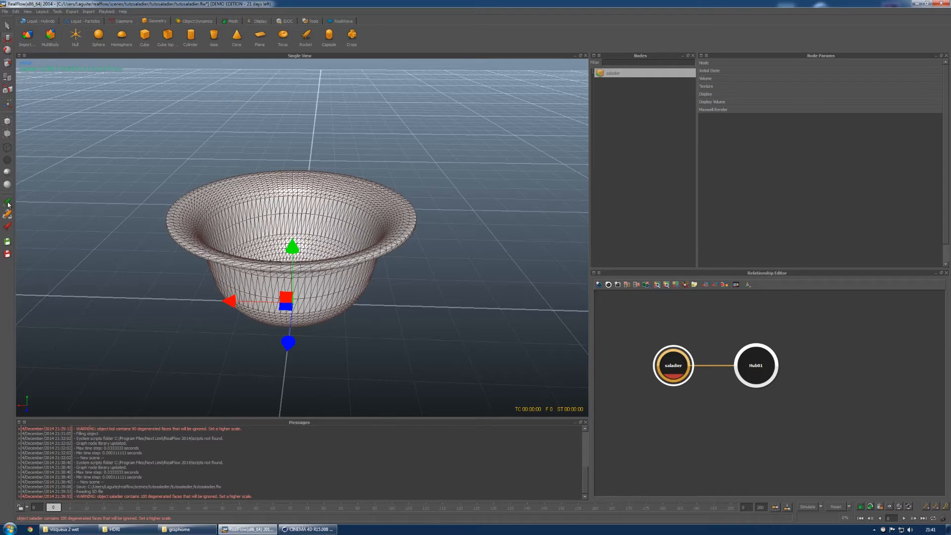
click(8, 203)
Step: Switch to Cinema 4D to check the original bowl model and return to RealFlow
alt+drag(289, 261, 363, 398)
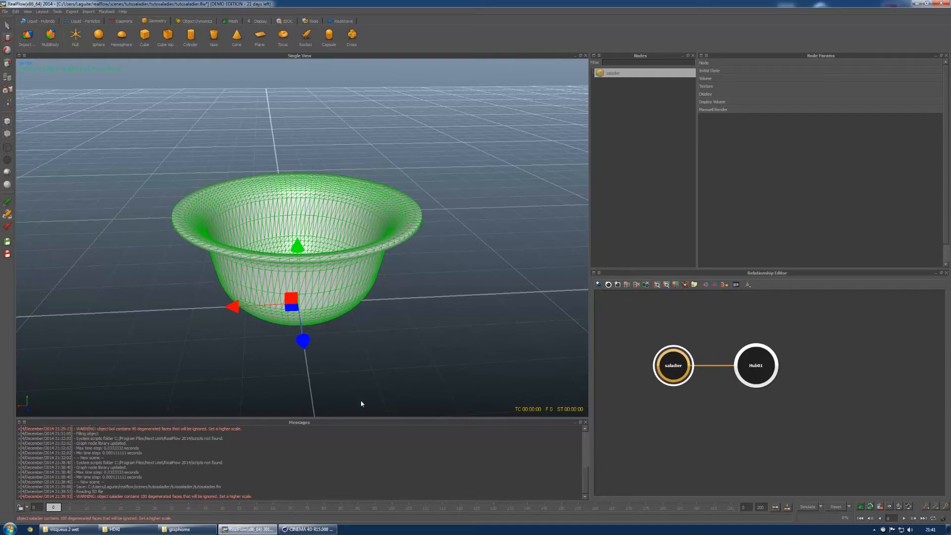
click(321, 530)
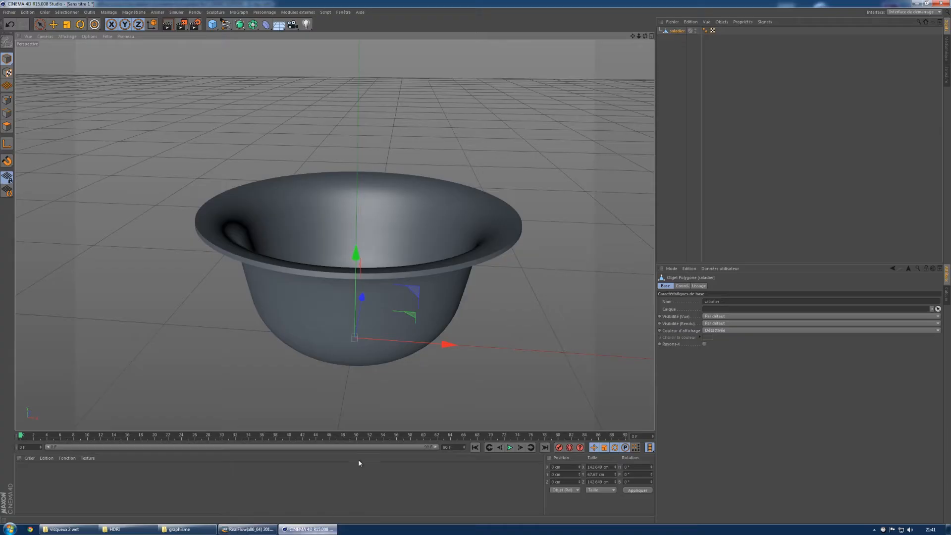
click(248, 529)
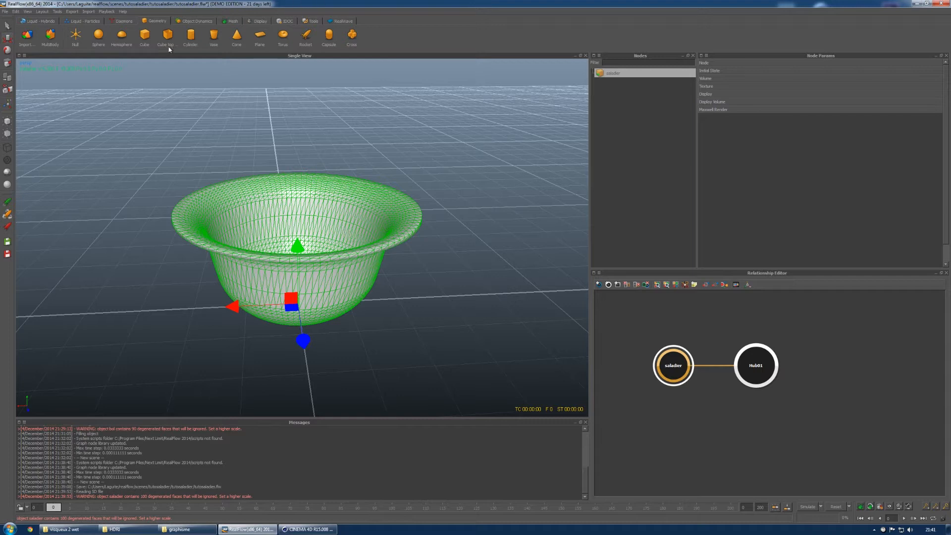
Step: Add a Circle particle emitter and raise it vertically to well above the bowl's rim
click(87, 23)
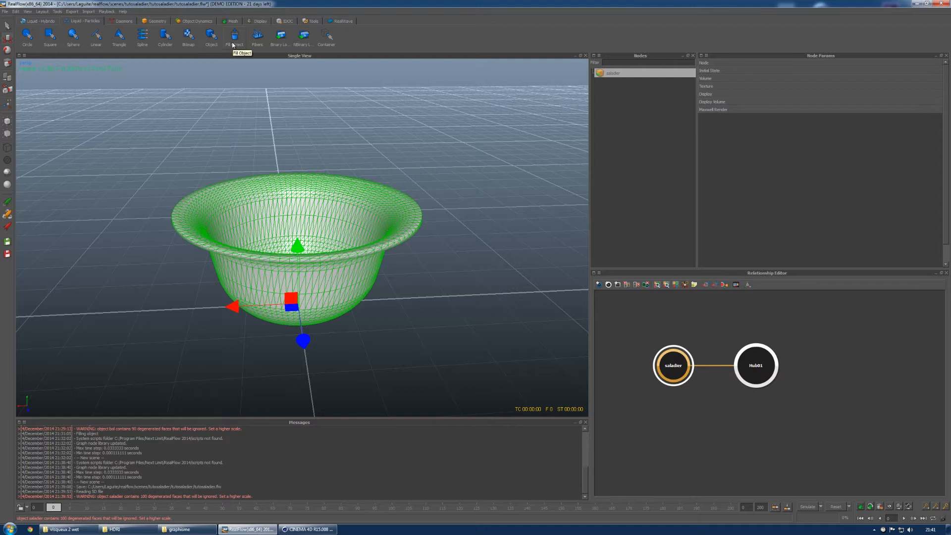
click(28, 36)
drag(310, 202, 309, 69)
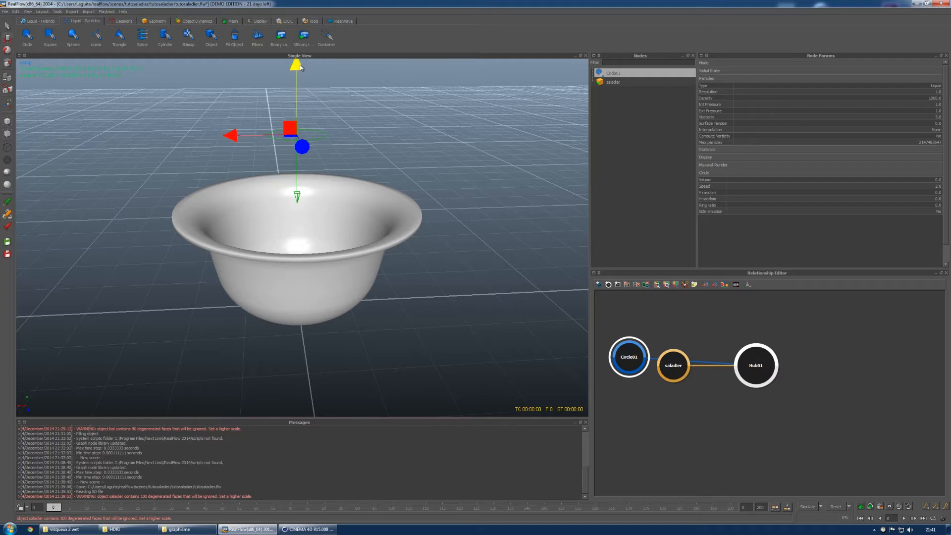
Step: Spread out the relationship graph in a triangle, with Circle01 above and the saladier and Hub01 nodes side by side below it
drag(642, 350, 729, 304)
drag(755, 365, 771, 415)
click(676, 379)
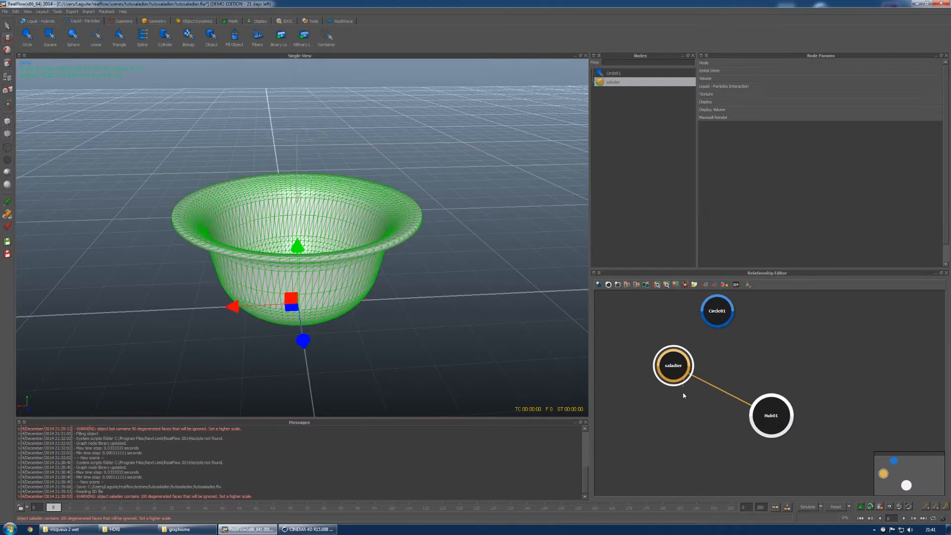
drag(728, 309, 735, 336)
drag(676, 371, 674, 418)
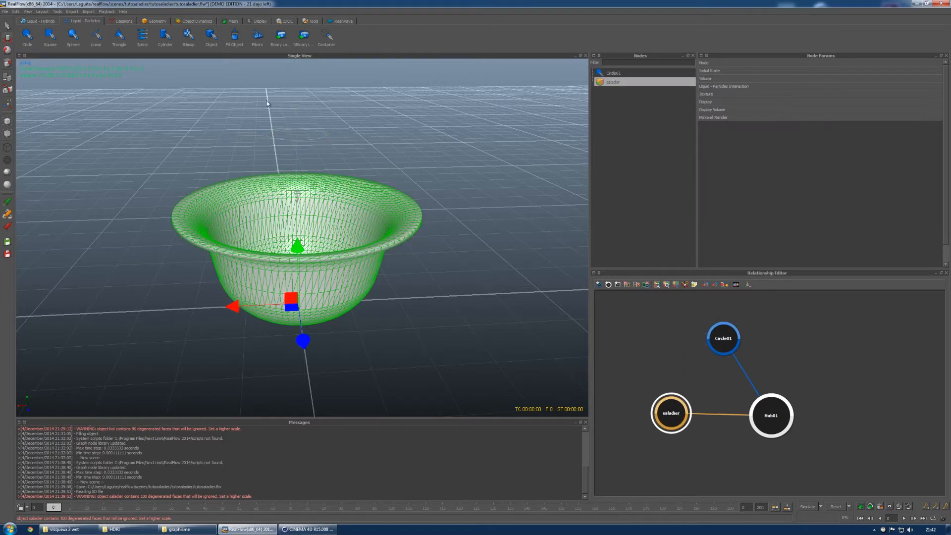
Step: Move the circle emitter horizontally past the bowl's rim and tilt it so it points down toward the bowl
click(292, 140)
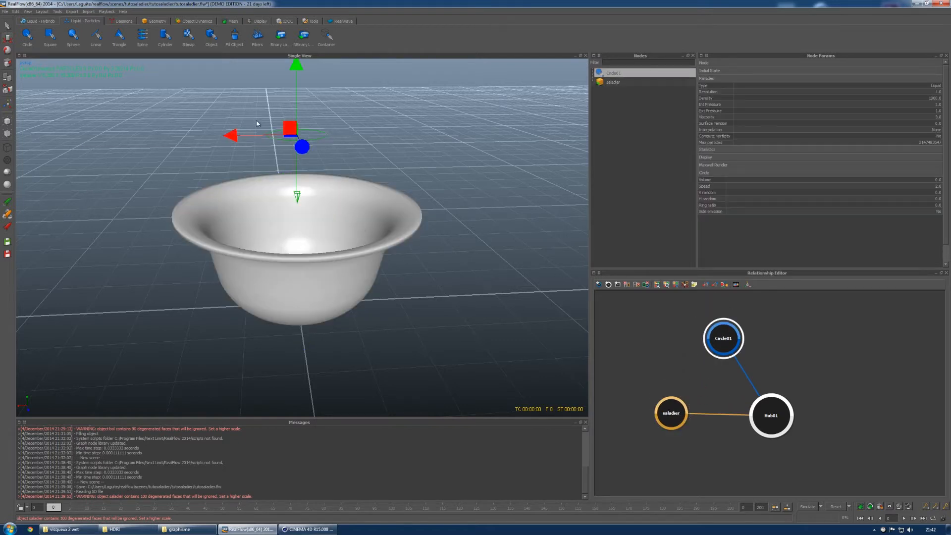
scroll(330, 190, up, 3)
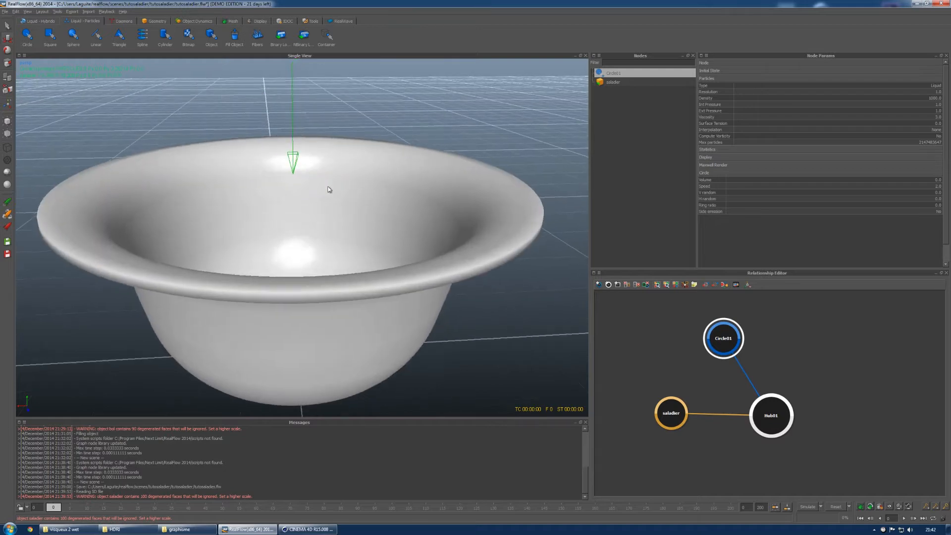
scroll(329, 189, down, 2)
scroll(312, 190, down, 3)
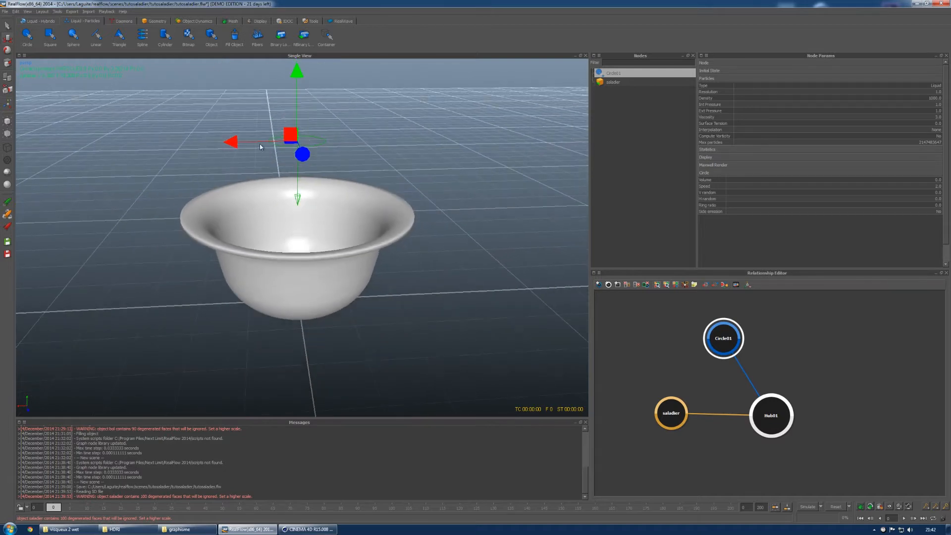
click(371, 144)
click(298, 148)
drag(232, 144, 348, 145)
key(e)
drag(346, 158, 359, 89)
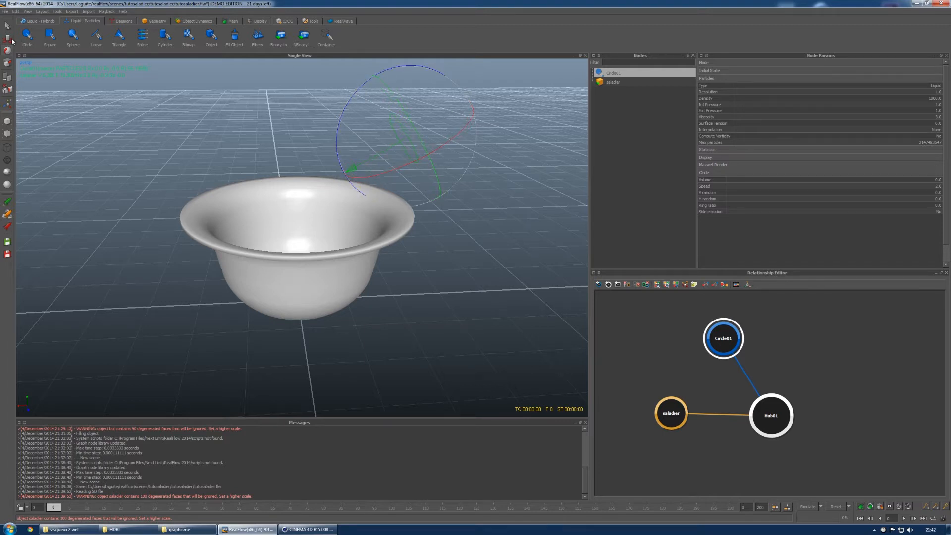
Step: Pull the tilted emitter up and away from the bowl, place the Circle01 node near the saladier node and deselect it
key(w)
drag(412, 138, 459, 104)
mouse_move(340, 231)
alt+mouse_down()
mouse_move(397, 218)
mouse_move(374, 246)
mouse_move(320, 223)
mouse_move(326, 227)
alt+mouse_up()
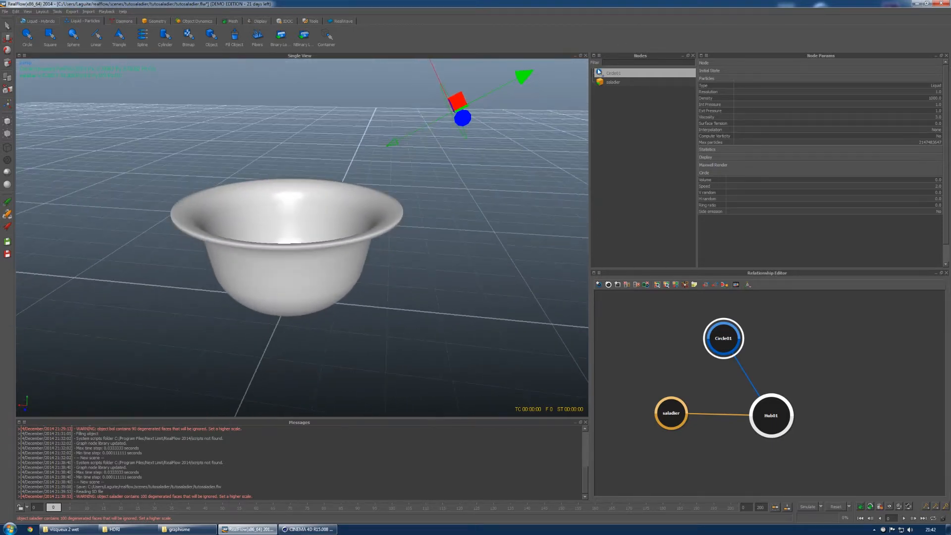
drag(523, 78, 515, 80)
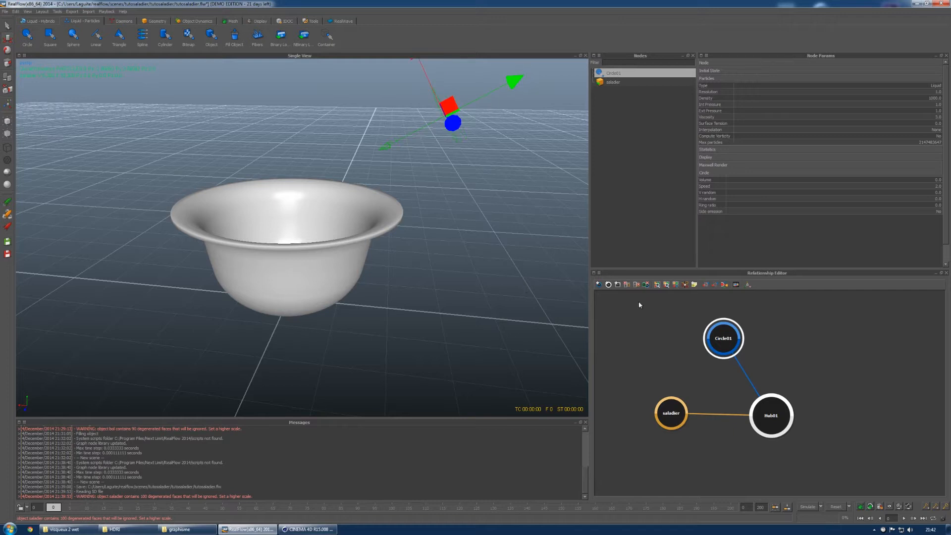
drag(720, 342, 693, 363)
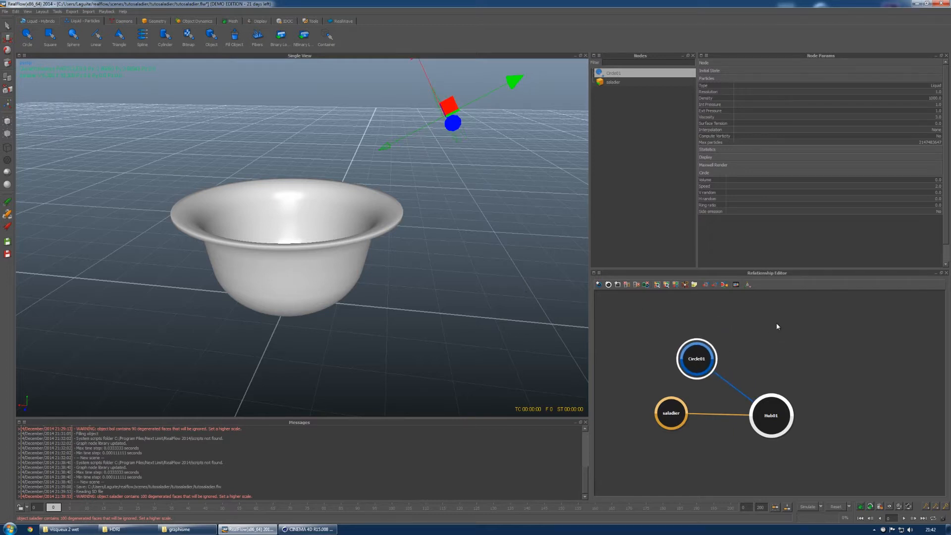
click(652, 168)
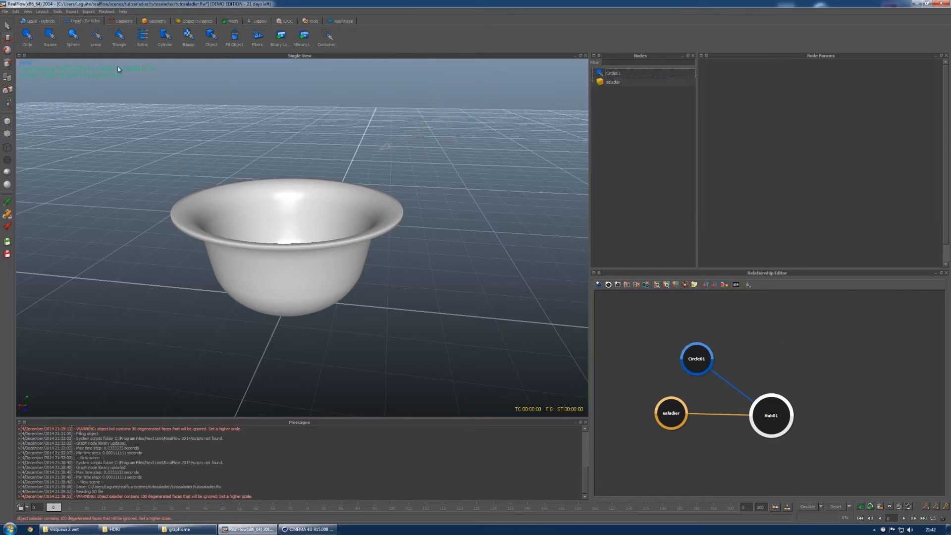
Step: Add a k Volume daemon, raise it to the bowl's rim and fit it to the scene
click(121, 21)
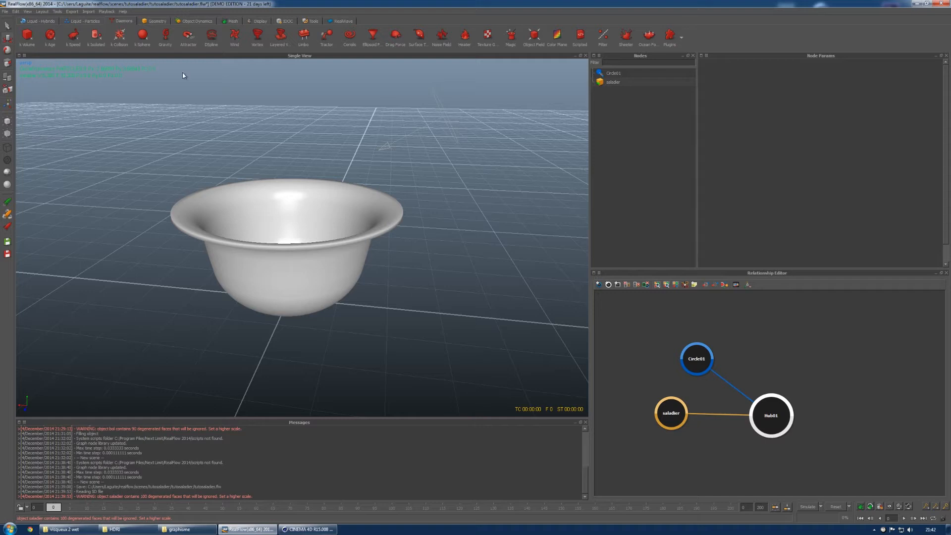
click(35, 43)
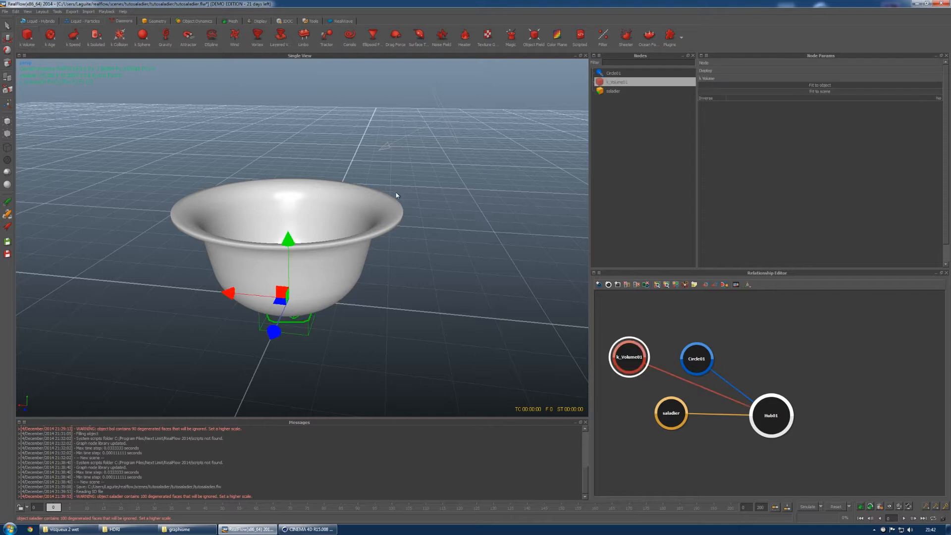
drag(288, 234, 286, 156)
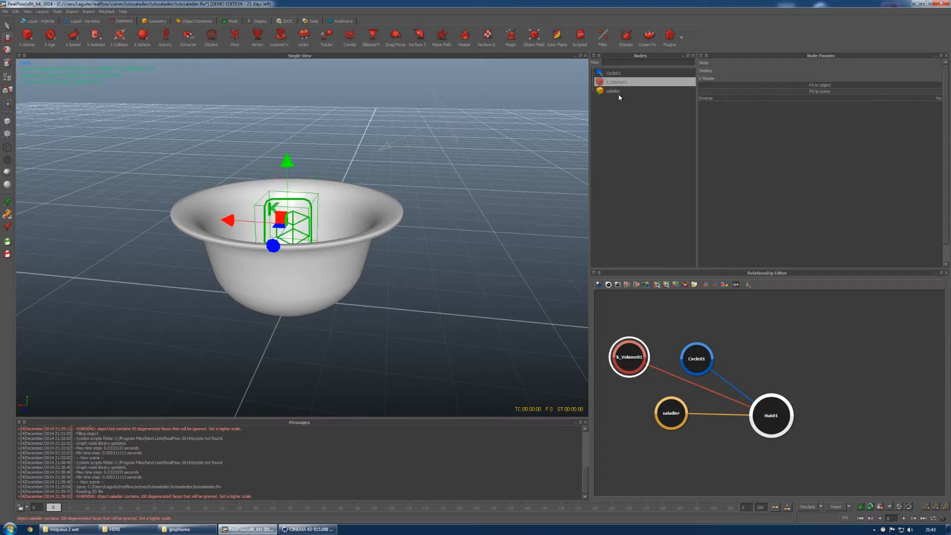
click(829, 92)
alt+drag(351, 262, 327, 221)
alt+drag(331, 248, 333, 253)
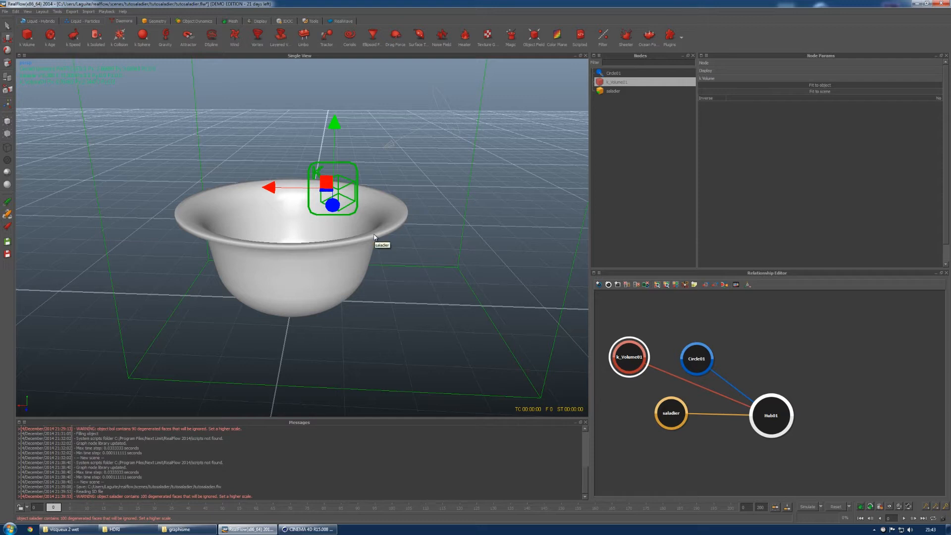
Step: Select the circle emitter and move its Circle01 node above Hub01 in the relationship graph
click(450, 118)
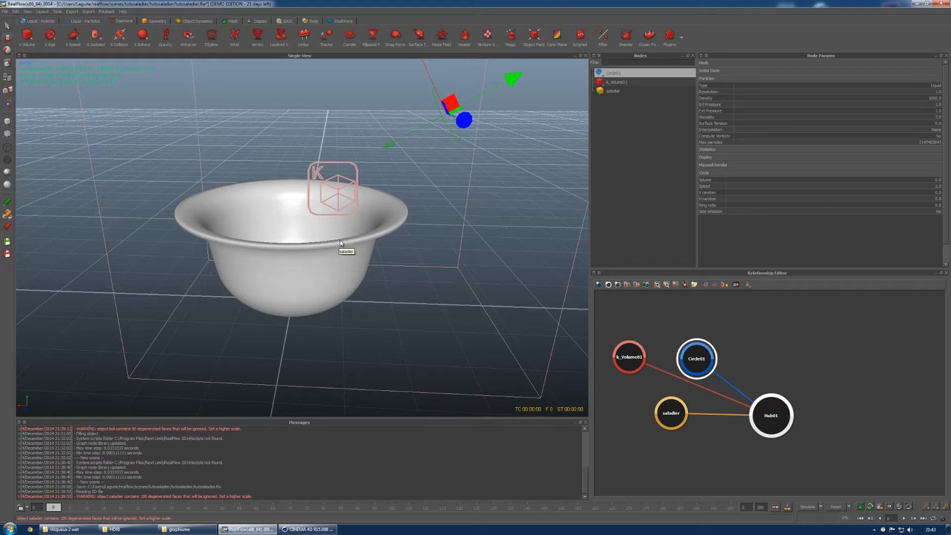
drag(696, 359, 764, 322)
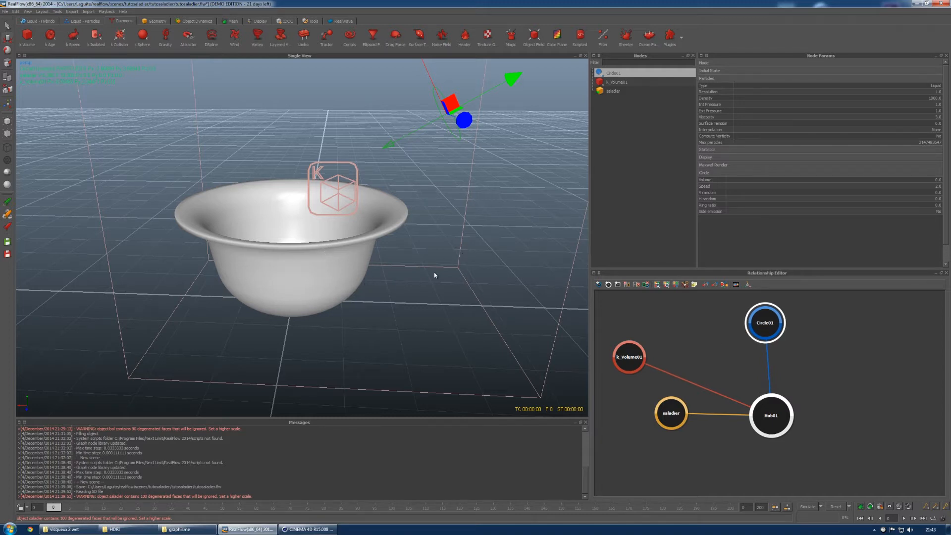
Step: Widen the k Volume daemon along its X axis and shift it sideways to centre it over the bowl
click(617, 84)
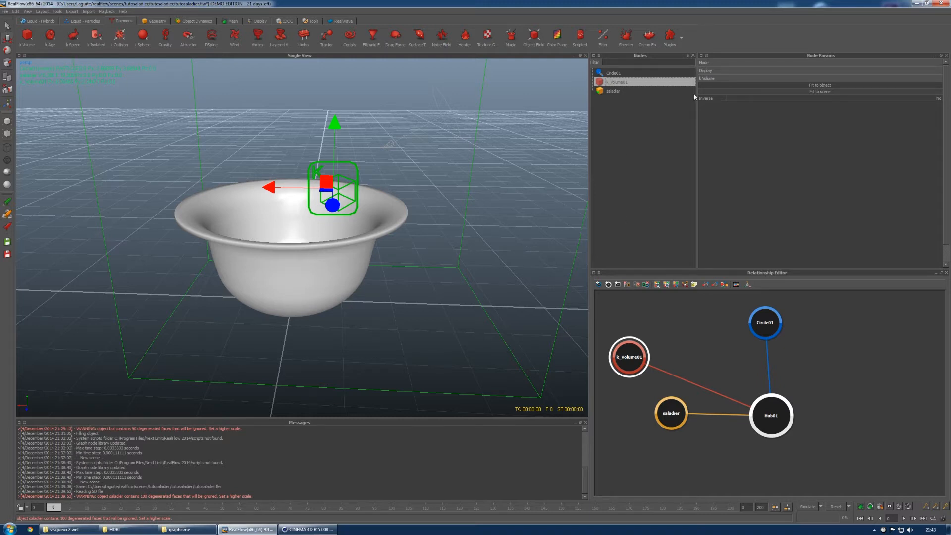
click(714, 64)
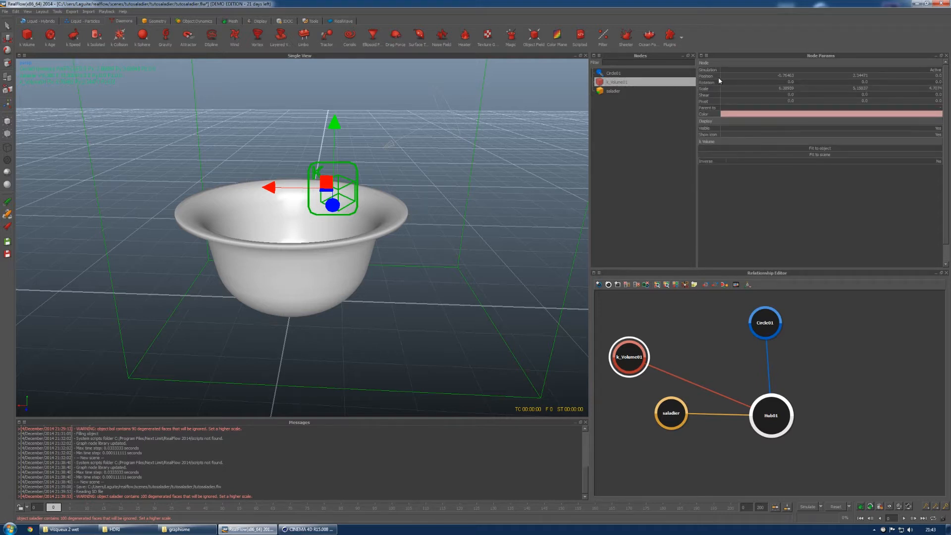
click(7, 63)
drag(266, 192, 301, 195)
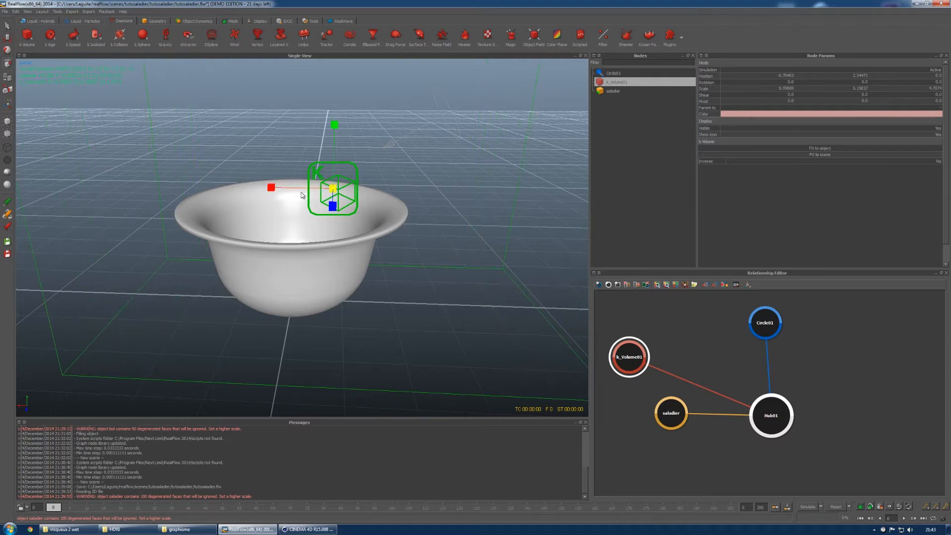
key(w)
drag(303, 188, 238, 245)
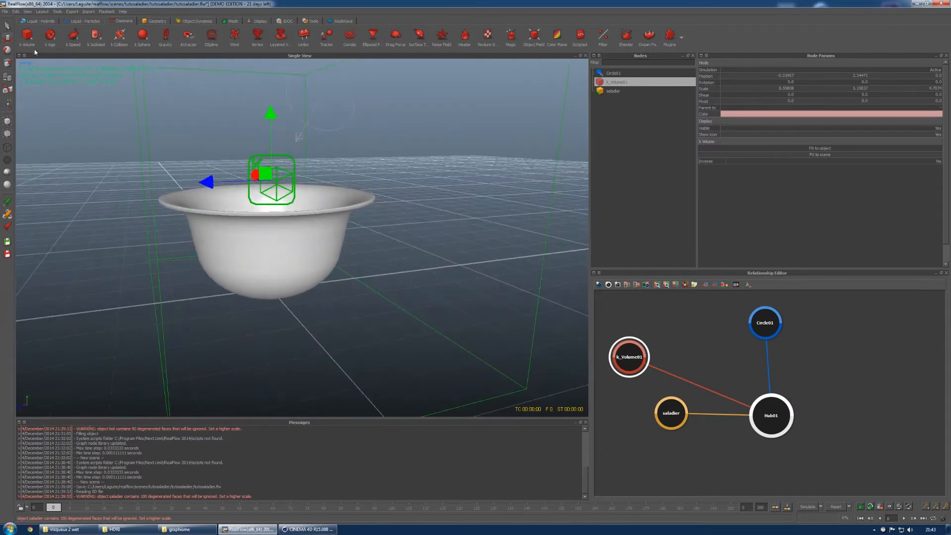
Step: Enlarge the k Volume daemon's box along its Z axis so it has more depth around the bowl
click(8, 62)
drag(208, 182, 135, 197)
alt+drag(248, 233, 317, 234)
mouse_move(283, 215)
alt+right_down()
mouse_move(314, 210)
mouse_move(296, 217)
alt+right_up()
mouse_move(293, 217)
alt+mouse_down()
mouse_move(305, 226)
mouse_move(304, 245)
mouse_move(299, 234)
alt+mouse_up()
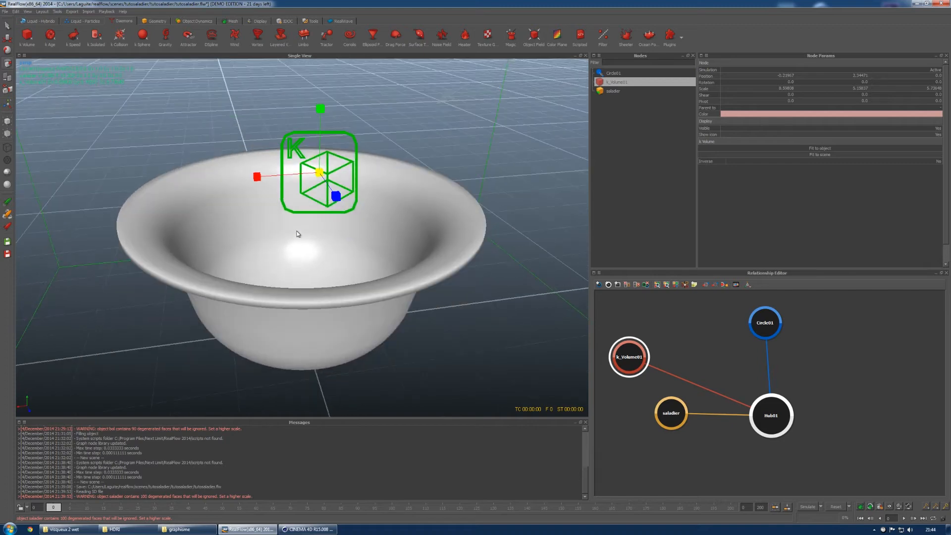
alt+right_drag(396, 238, 368, 227)
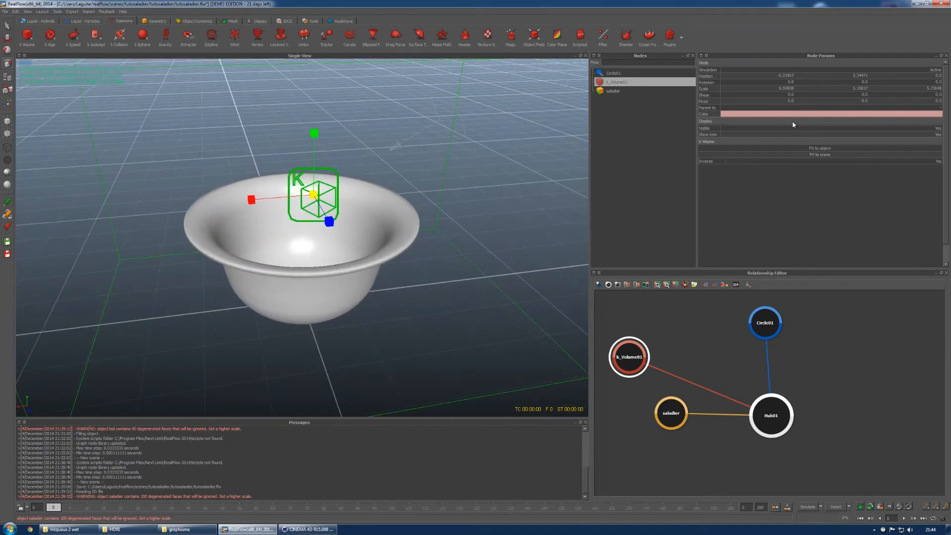
Step: Set the k_Volume01 daemon's Show icon option to No, keep Visible at Yes and deselect the daemon
click(618, 90)
click(618, 82)
click(492, 273)
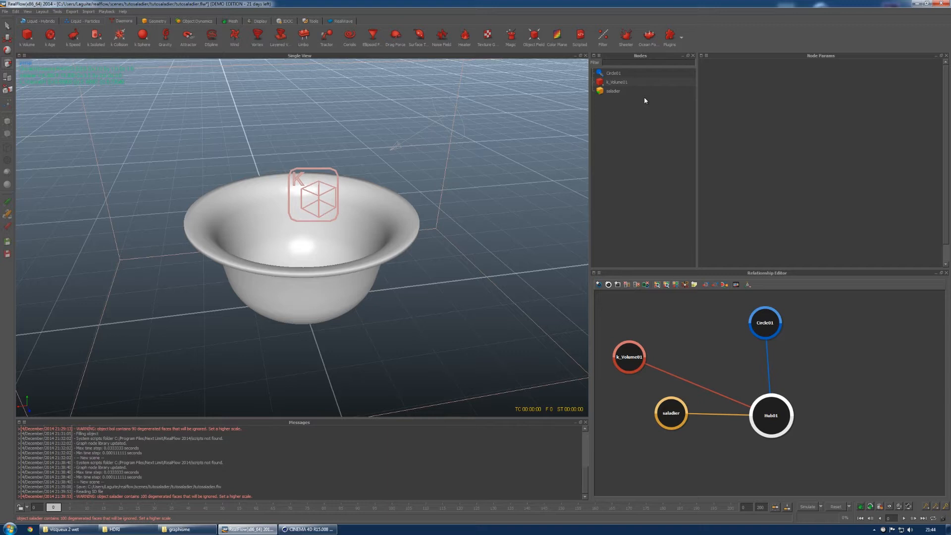
click(614, 82)
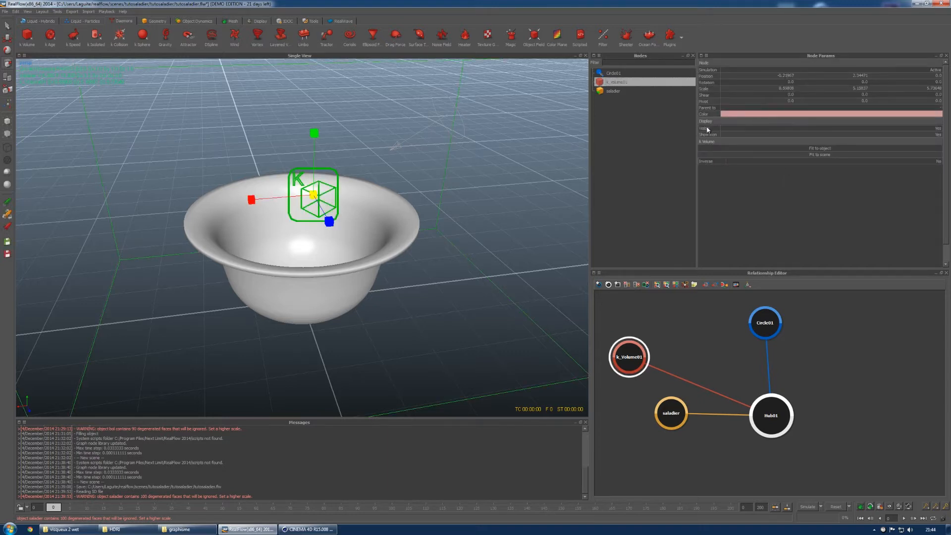
click(938, 134)
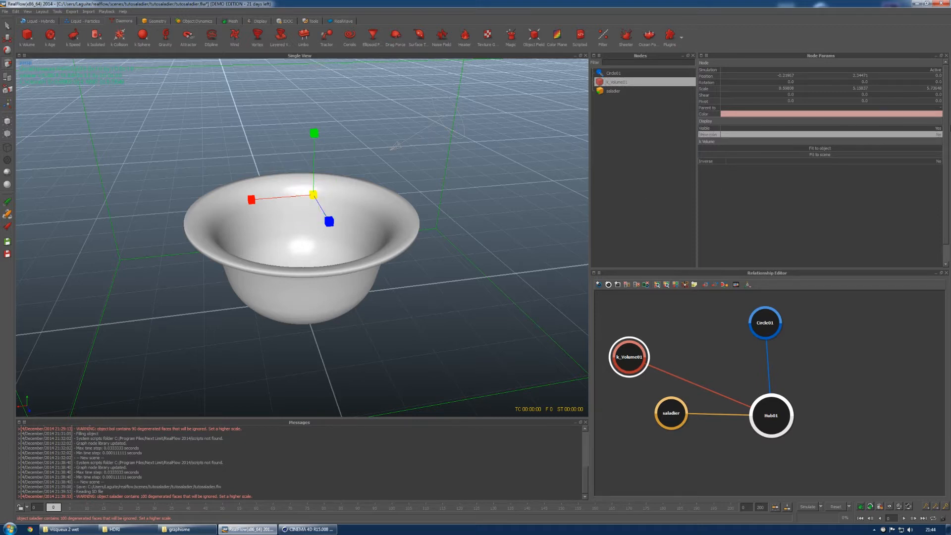
click(938, 128)
click(939, 129)
click(692, 338)
alt+drag(308, 271, 343, 272)
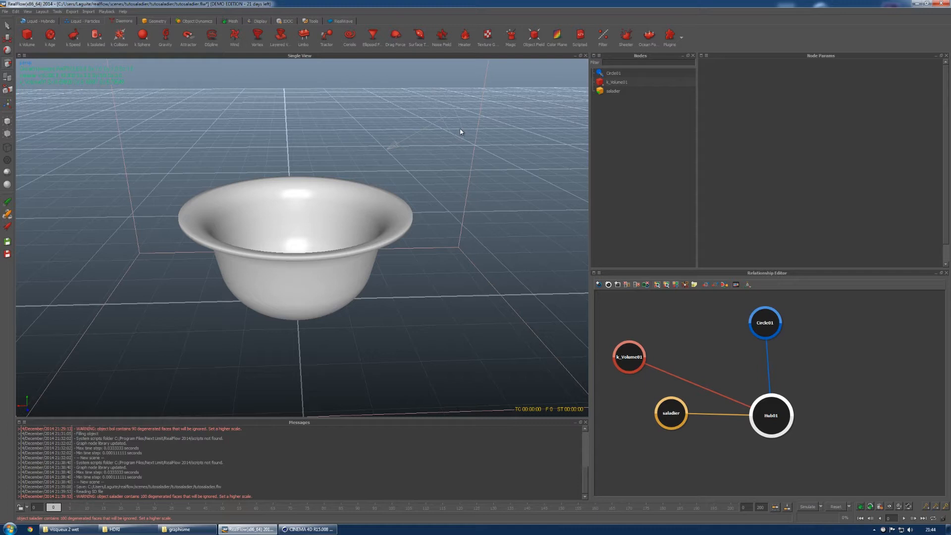
Step: Scale the circle emitter down to a smaller opening above the bowl and deselect it
click(400, 144)
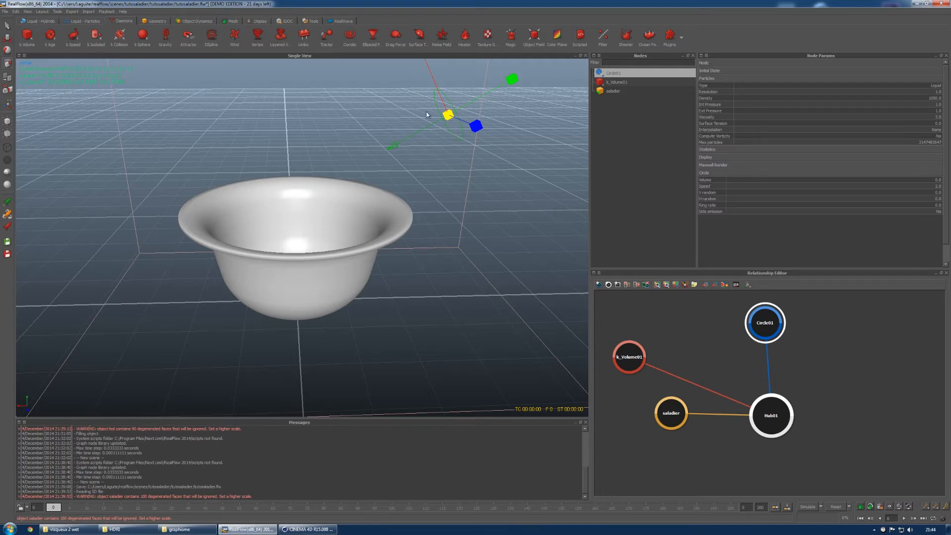
alt+drag(451, 131, 483, 122)
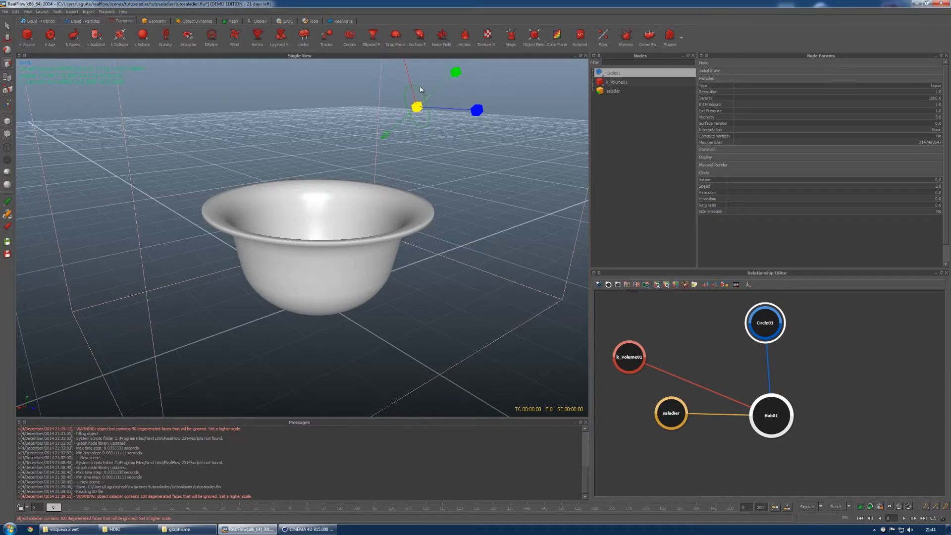
alt+drag(426, 84, 401, 106)
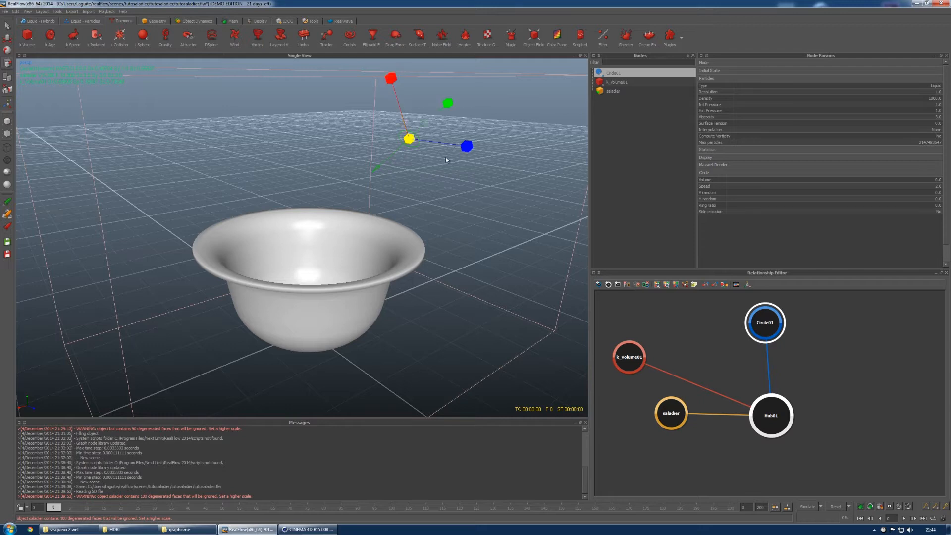
drag(467, 148, 457, 148)
click(397, 81)
alt+drag(430, 168, 404, 162)
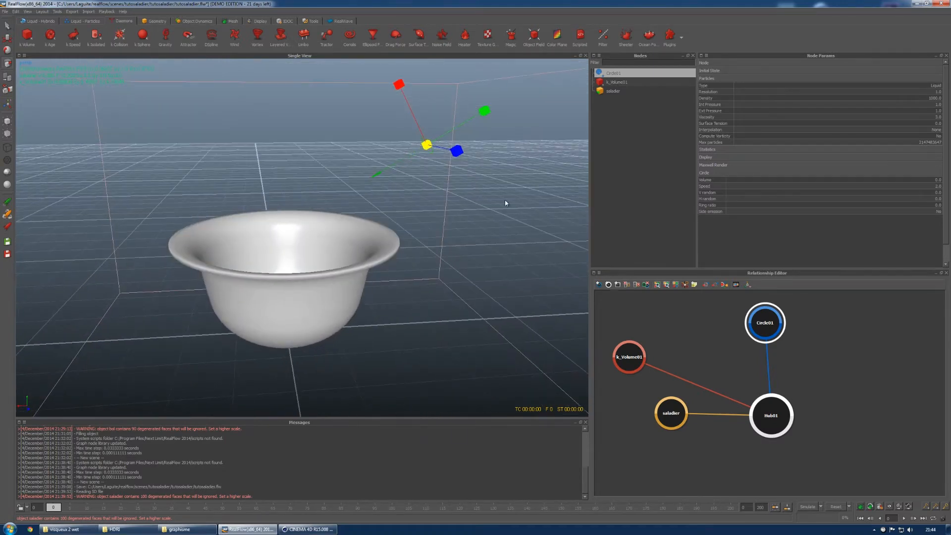
click(647, 144)
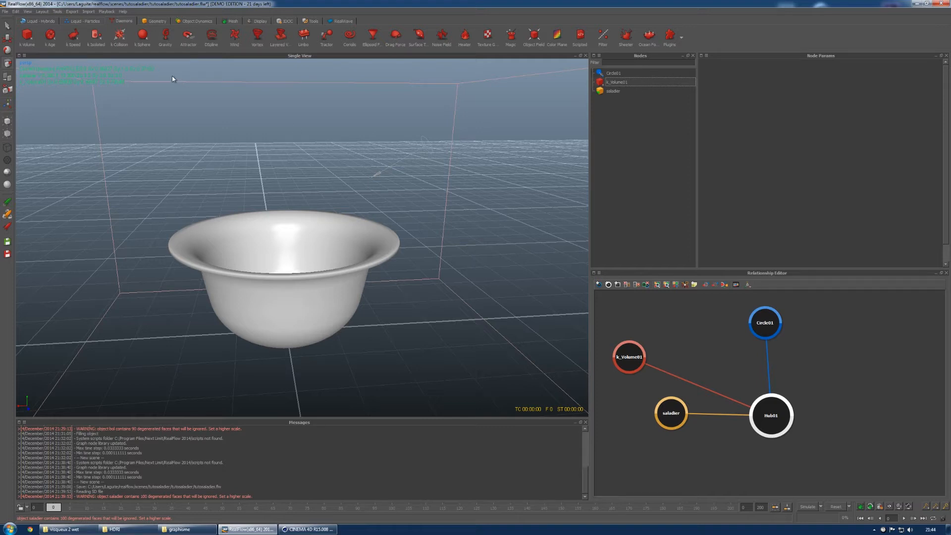
Step: Add a Gravity daemon to the scene and set its Show icon option to No
click(165, 39)
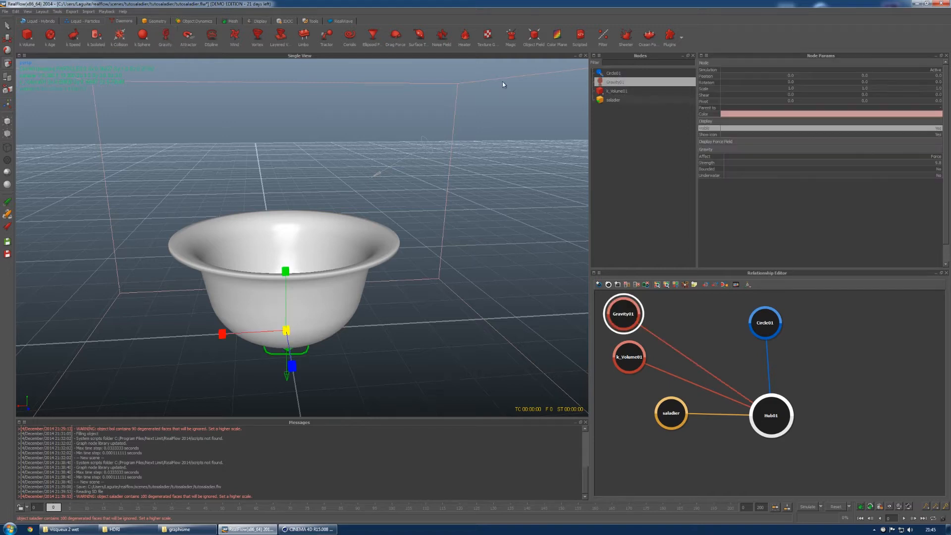
double_click(937, 162)
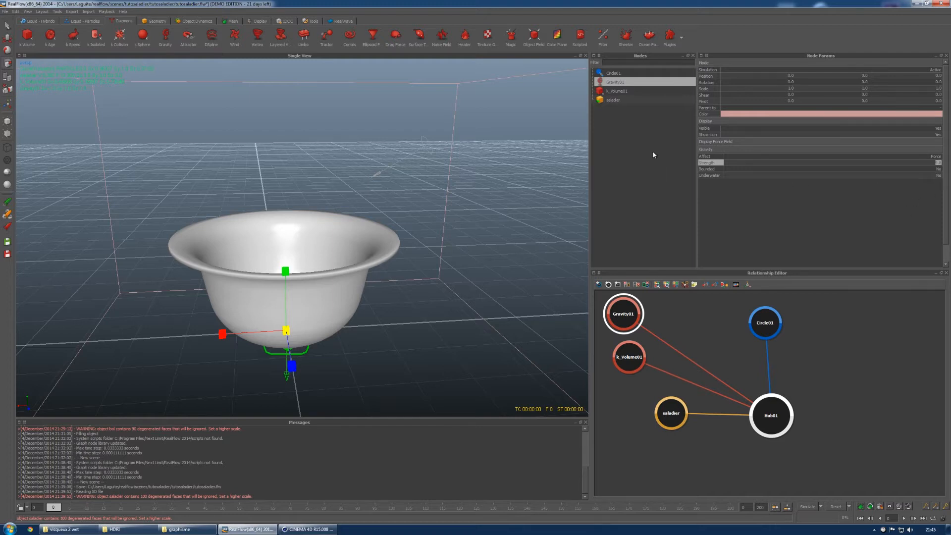
click(664, 141)
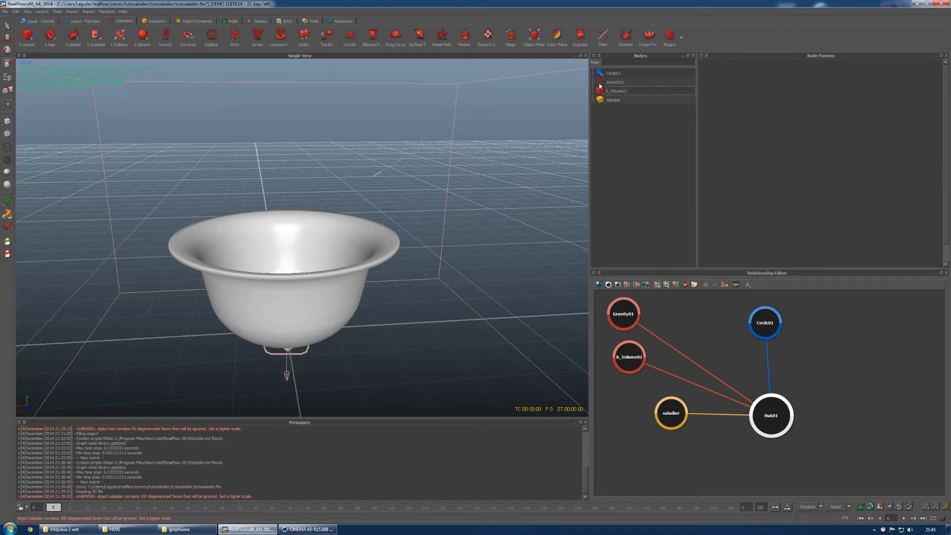
click(614, 82)
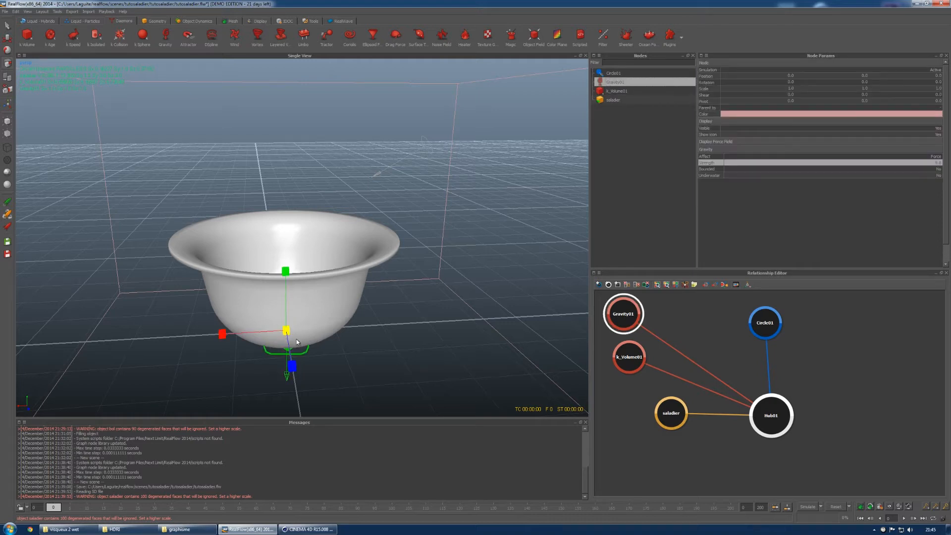
click(940, 136)
click(941, 135)
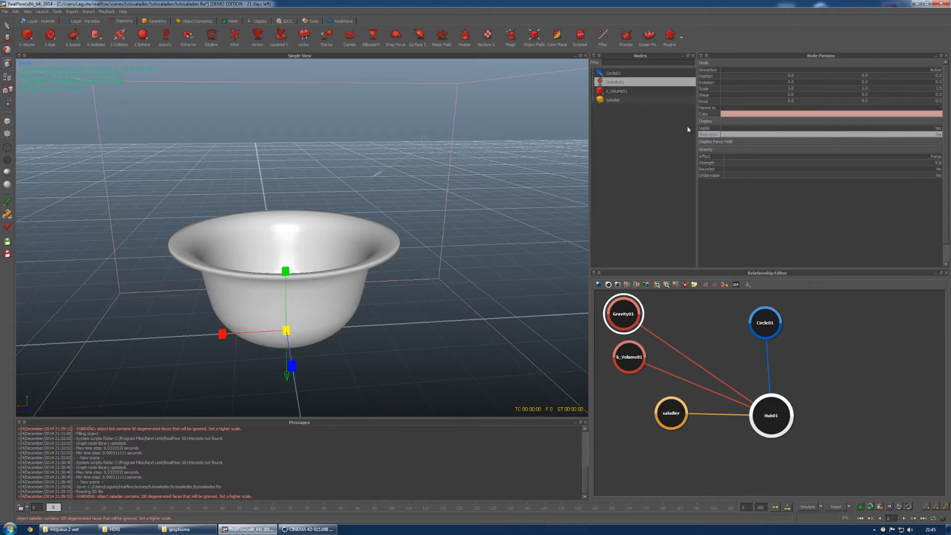
Step: Look through the Gravity daemon's Bounded choices and keep it set to No
click(938, 169)
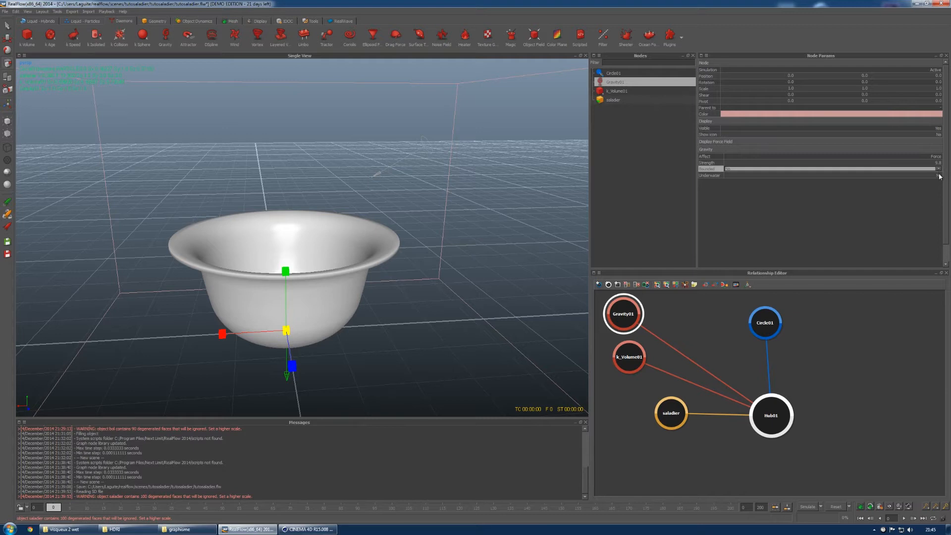
click(936, 170)
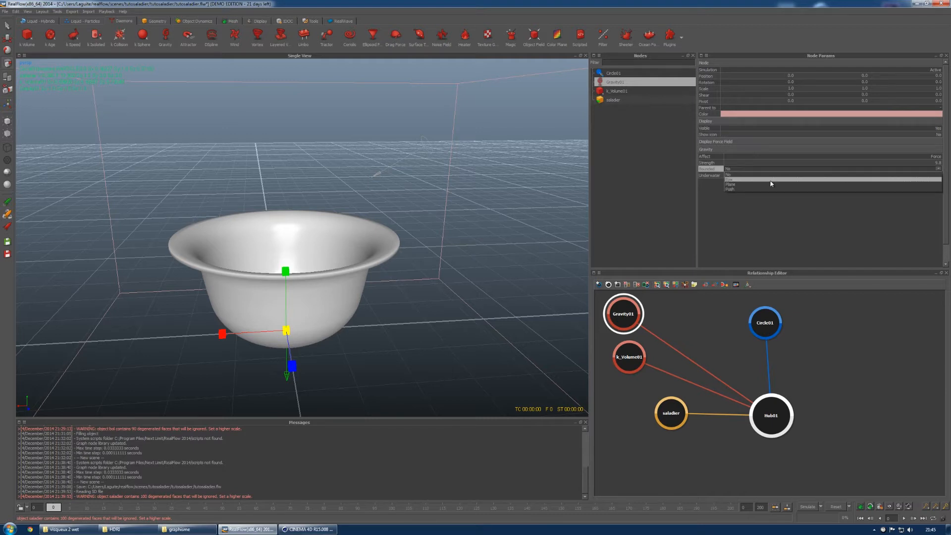
click(748, 175)
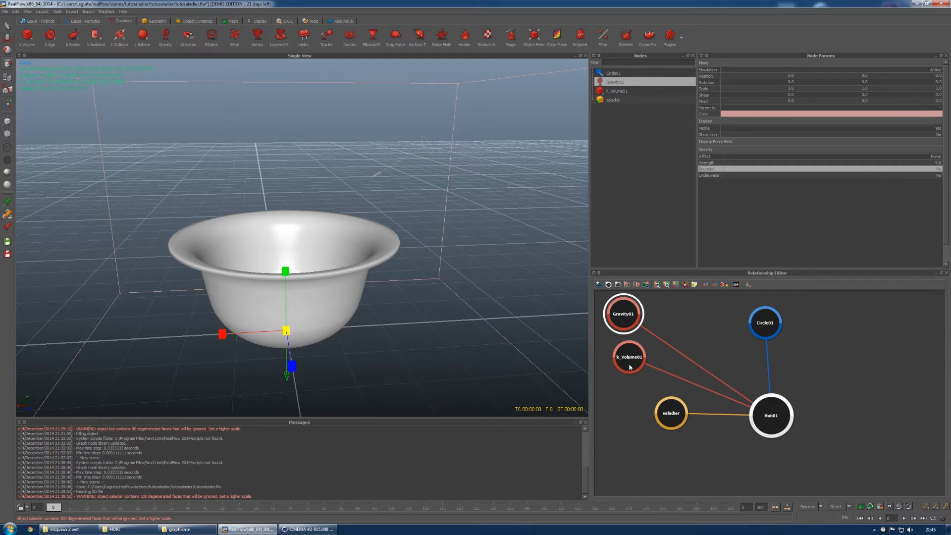
Step: Move the Gravity01 and k_Volume01 nodes closer to Hub01 in the relationship graph
drag(637, 313, 714, 323)
drag(634, 360, 679, 363)
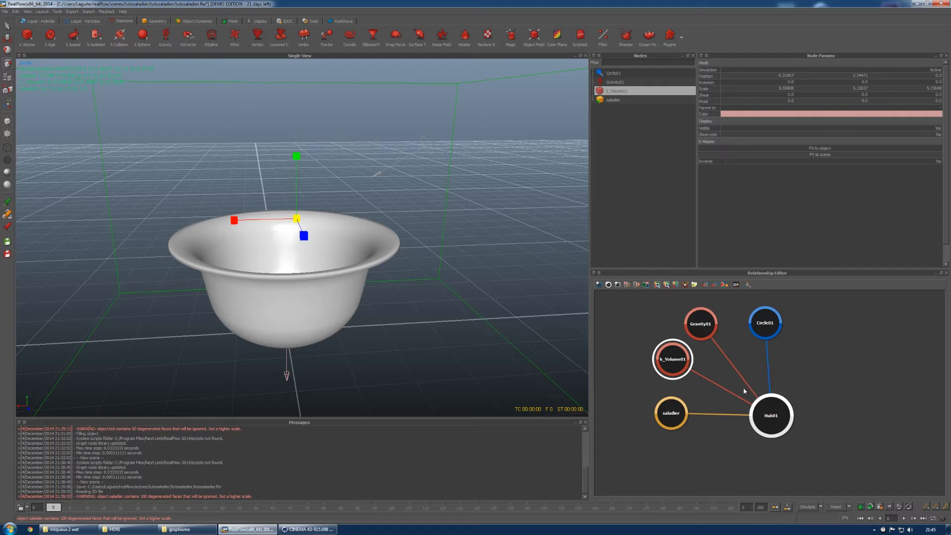
click(714, 336)
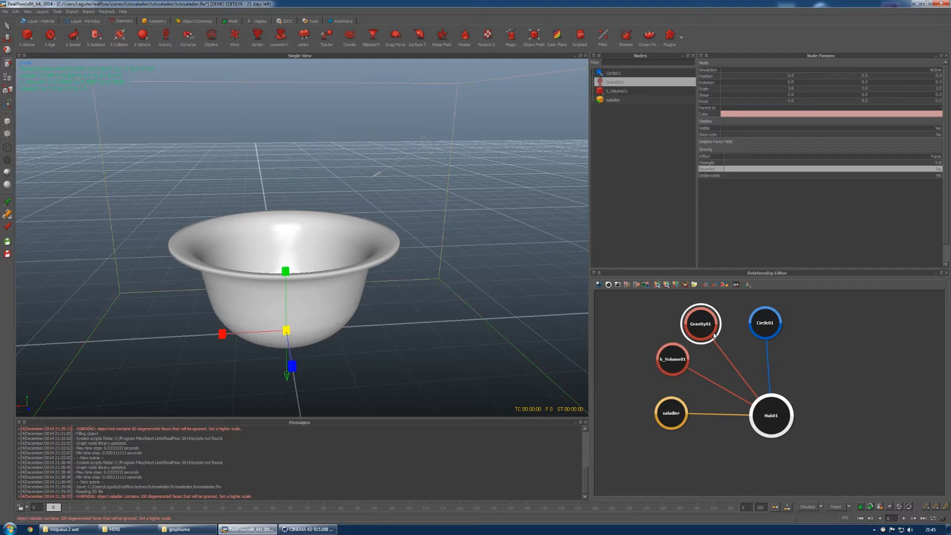
Step: Remove the connection from Gravity01 to Hub01 and link Gravity01 directly to Circle01 instead
click(735, 367)
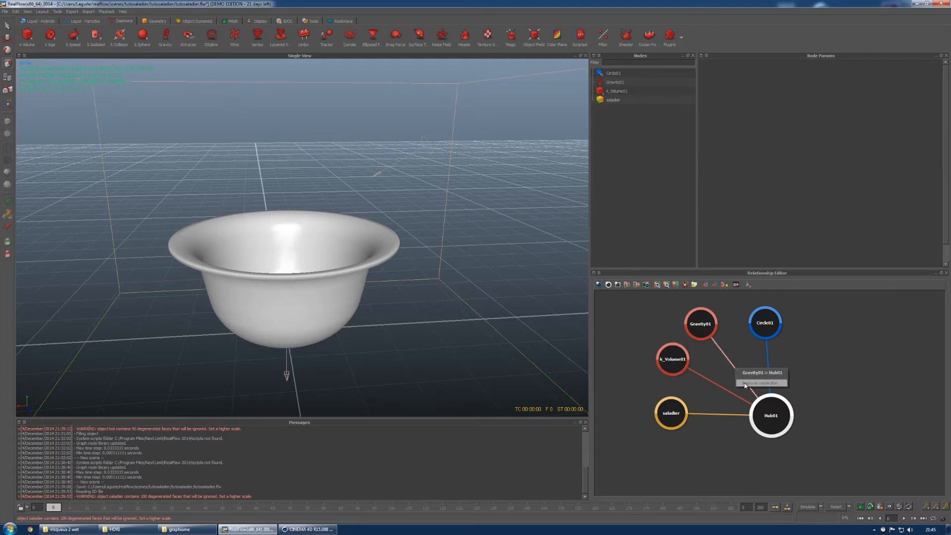
click(759, 383)
click(700, 323)
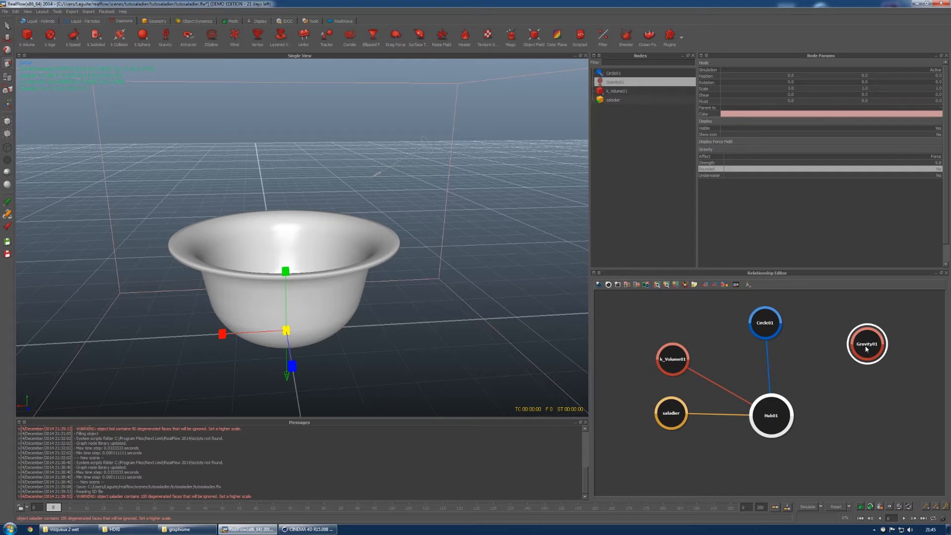
drag(867, 349, 765, 324)
Step: Remove the Gravity01 to Circle01 connection and reconnect Gravity01 to Hub01
click(812, 335)
right_click(812, 336)
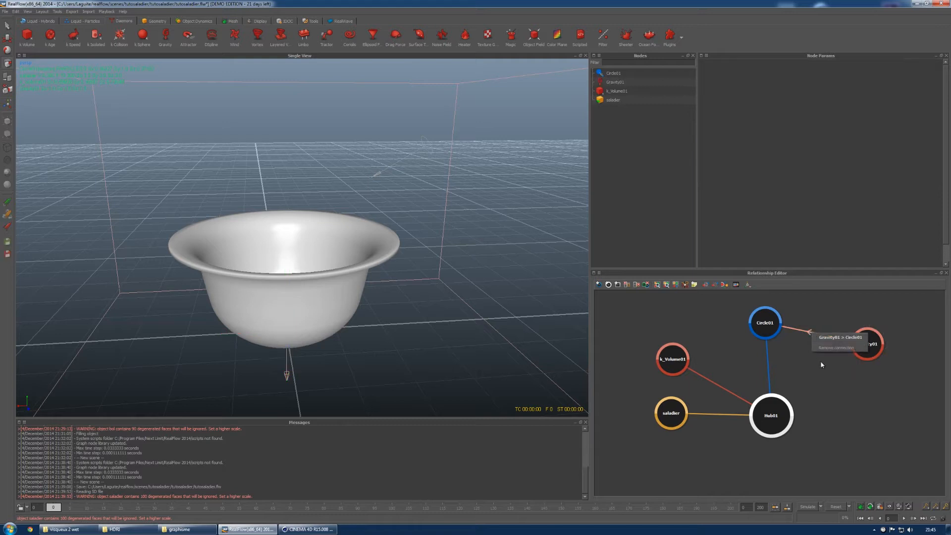
click(860, 347)
drag(862, 349, 782, 407)
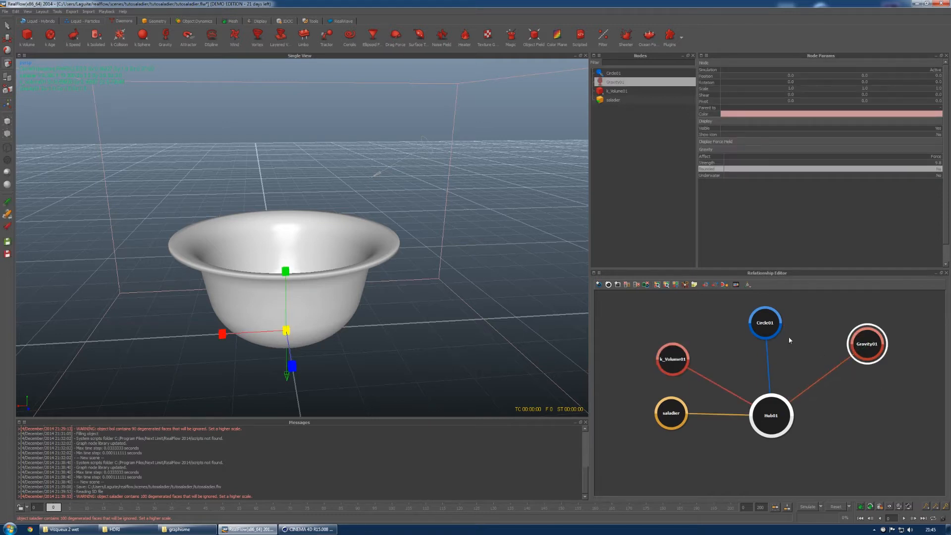
Step: Rearrange the relationship graph with Gravity01 and k_Volume01 grouped on one side of Hub01 and Circle01 on the other
drag(863, 346, 866, 412)
drag(760, 321, 706, 325)
drag(672, 360, 864, 370)
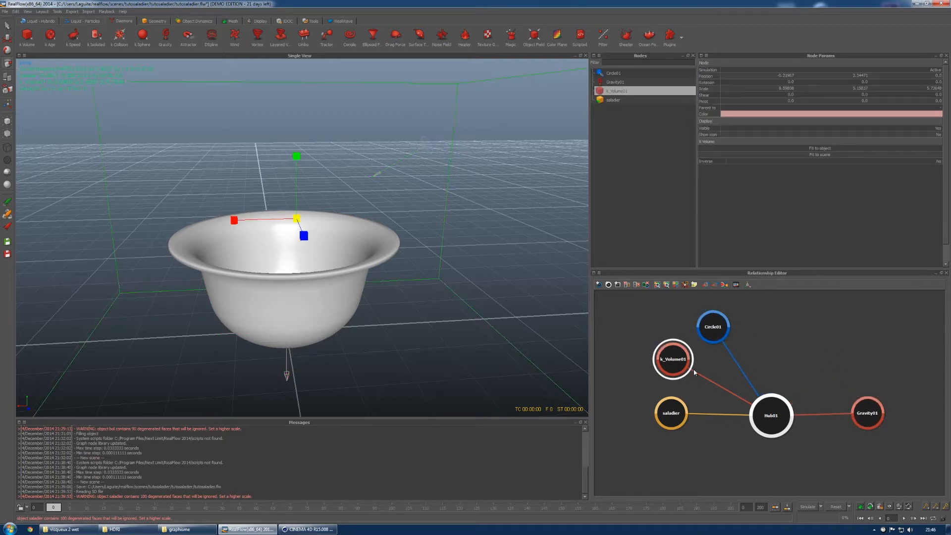
click(689, 380)
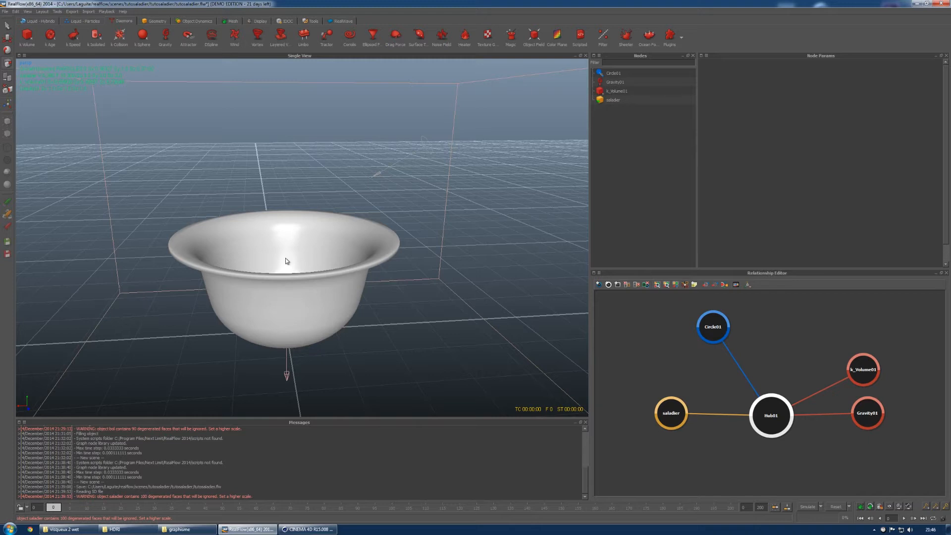
Step: Select the circle emitter and review its particle parameters, including resolution, density, pressures, viscosity and surface tension
click(428, 147)
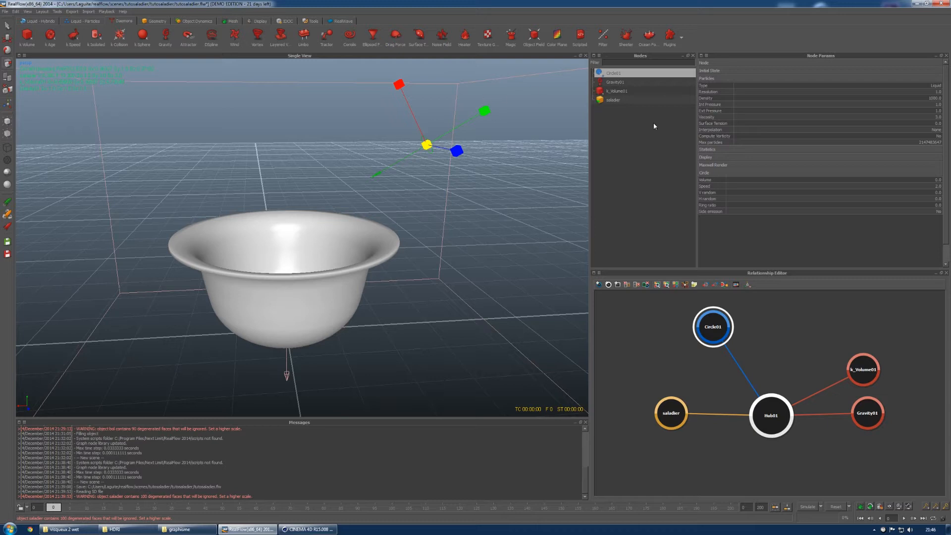
click(929, 93)
click(934, 91)
click(921, 98)
key(Tab)
key(Tab)
key(Tab)
click(933, 118)
key(Tab)
click(932, 123)
double_click(722, 173)
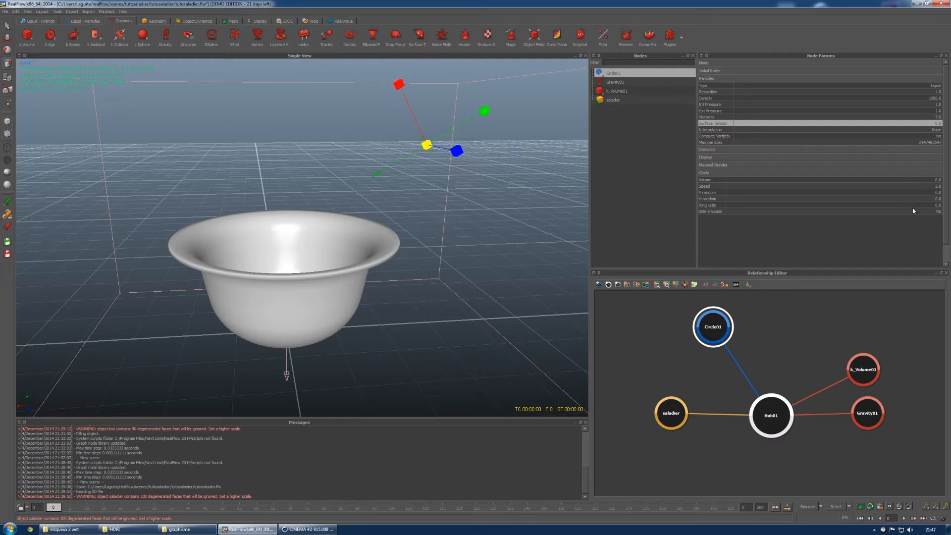
Step: Set the circle emitter's Speed to 3.0
double_click(733, 186)
key(Return)
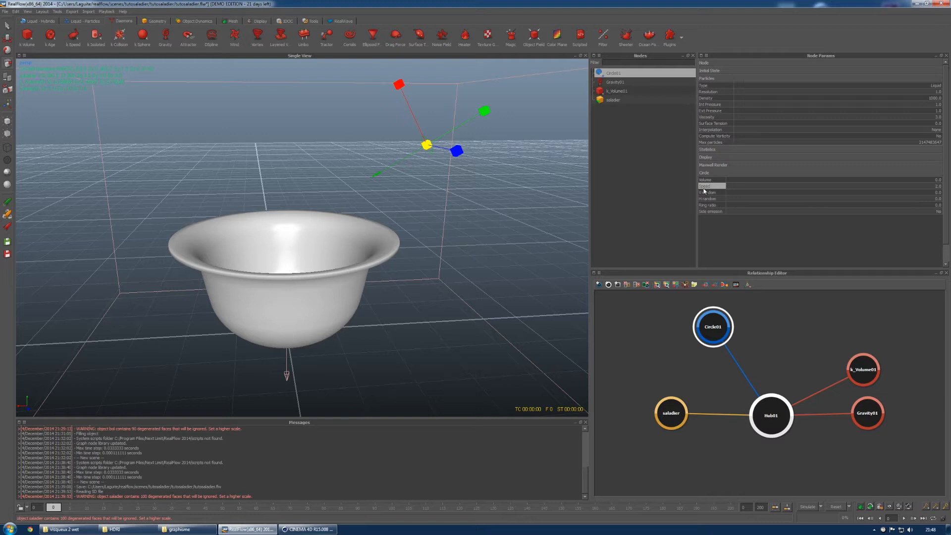
double_click(935, 186)
key(Return)
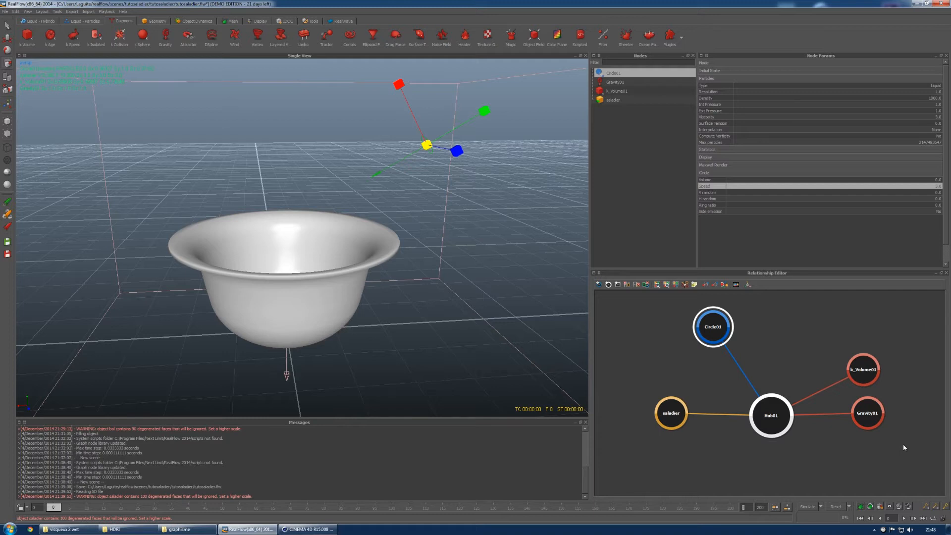
Step: Check the timeline's end frame and the FPS output in the simulation options, accepting the dialog
drag(764, 507, 746, 506)
click(820, 506)
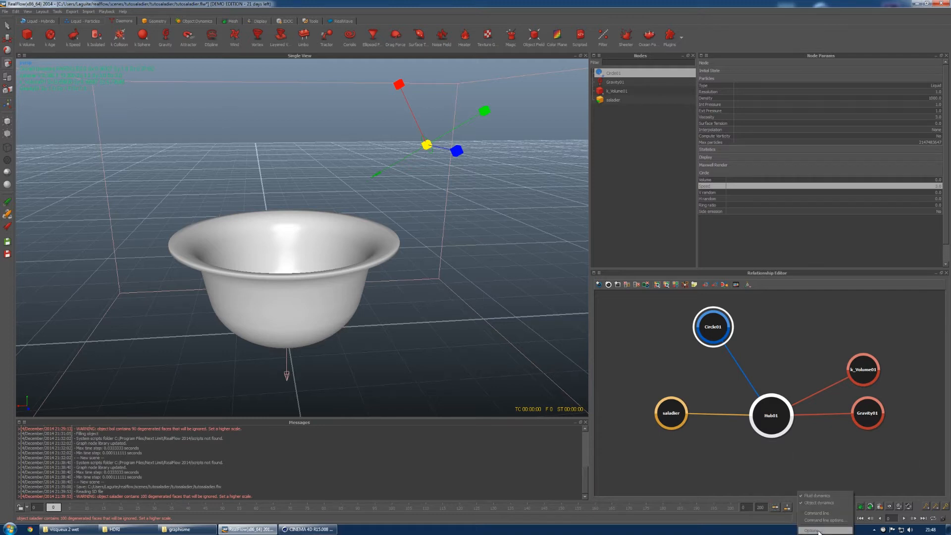
click(820, 531)
double_click(754, 343)
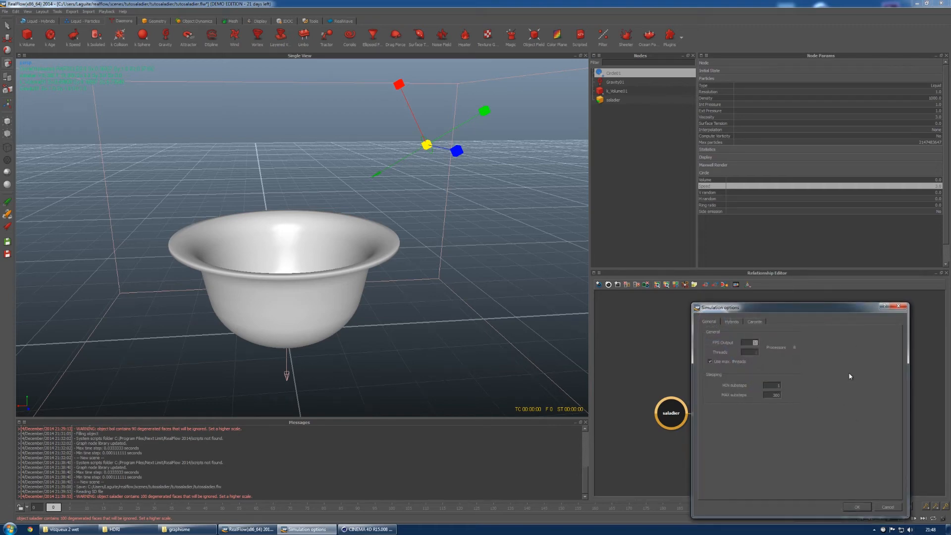
text(2)
key(Return)
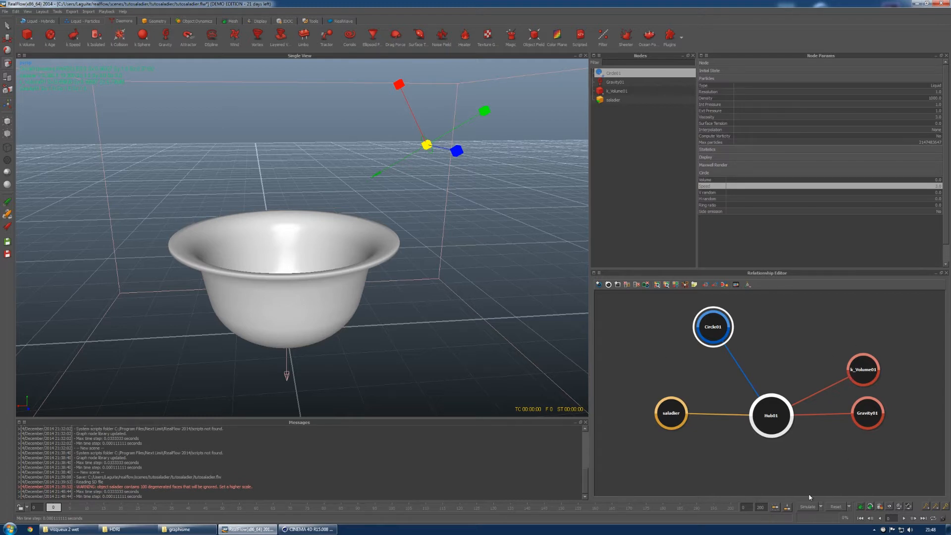
Step: Run the simulation to frame 200 and watch Circle01's particles pour into the bowl from above
alt+drag(266, 251, 313, 284)
click(807, 506)
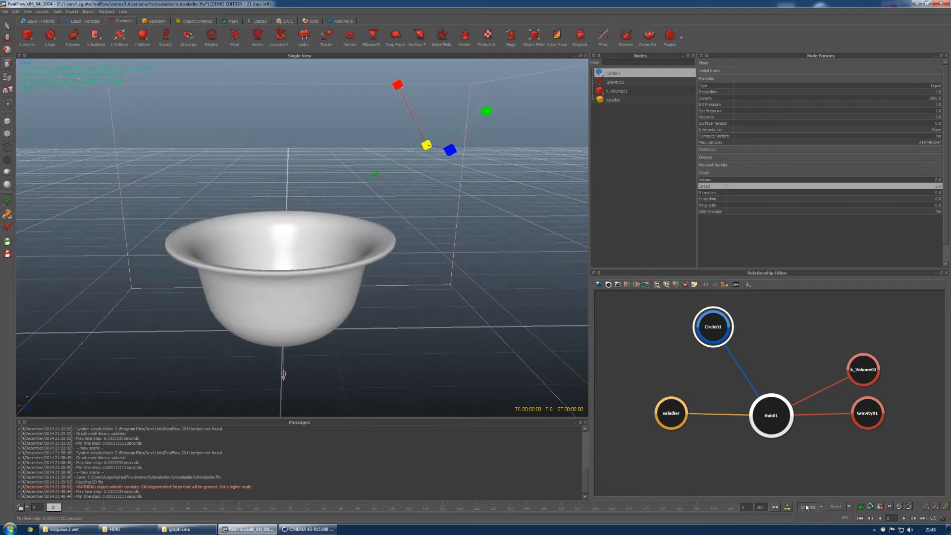
alt+drag(331, 303, 281, 313)
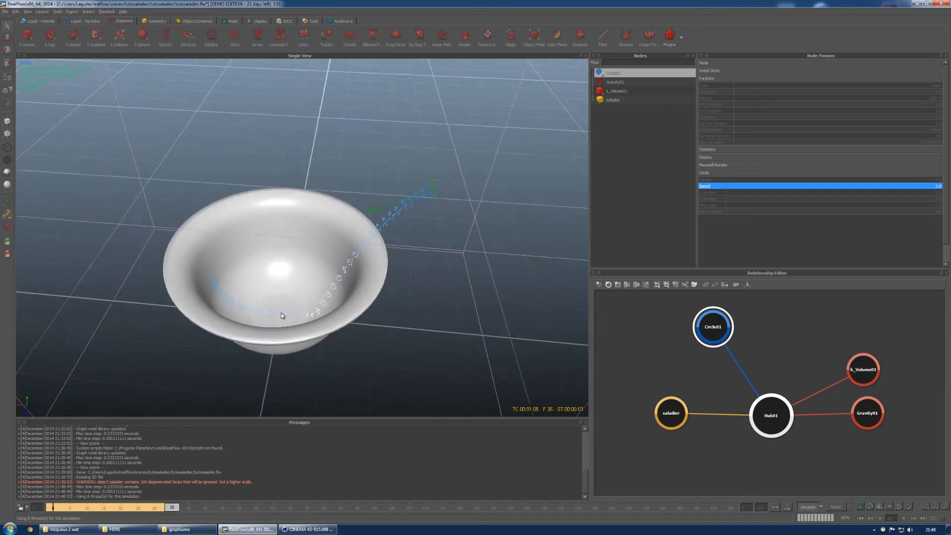
click(280, 333)
click(411, 333)
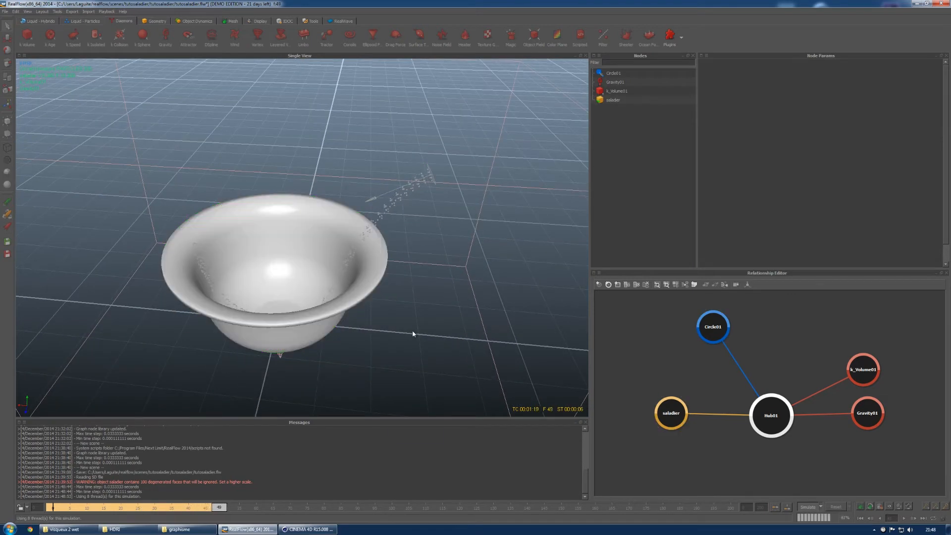
click(613, 73)
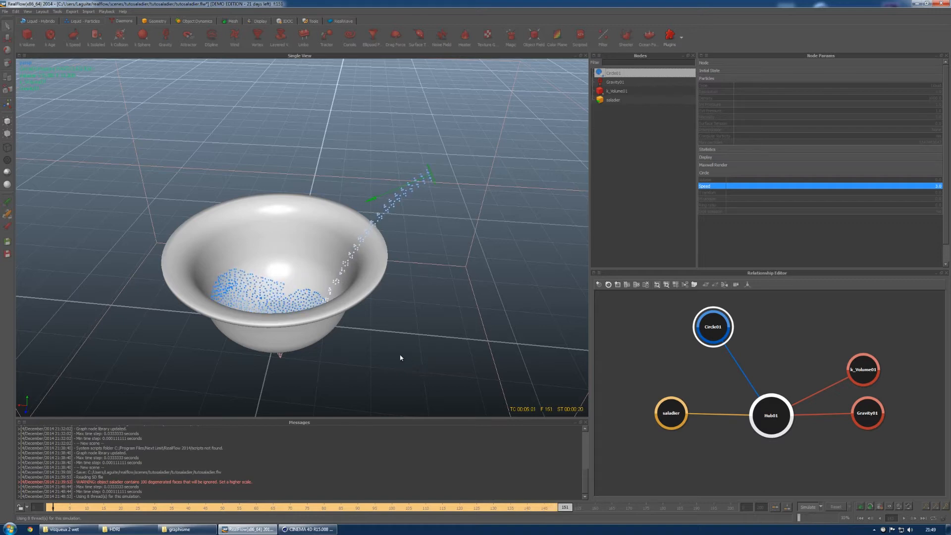
alt+drag(325, 350, 307, 351)
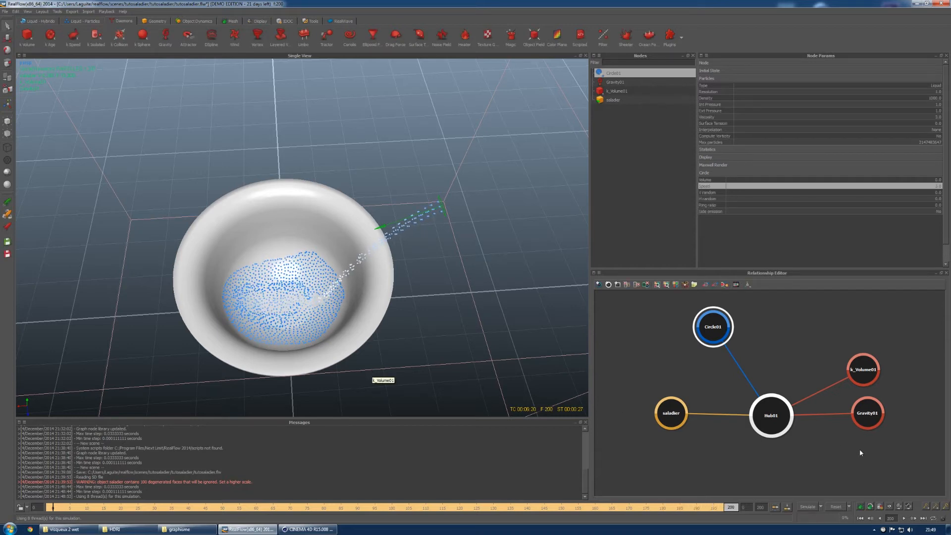
Step: Scrub the simulated result back from frame 200 to frame 0 to review how the bowl fills
mouse_move(732, 507)
mouse_down()
mouse_move(221, 503)
mouse_move(683, 489)
mouse_move(290, 498)
mouse_move(587, 485)
mouse_move(168, 504)
mouse_move(636, 491)
mouse_up()
alt+drag(325, 338, 322, 311)
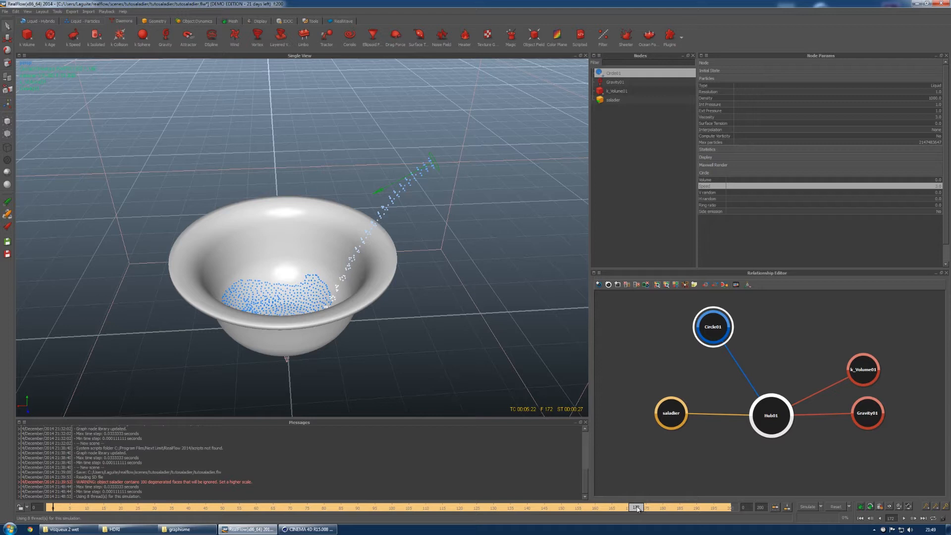
drag(636, 507, 52, 443)
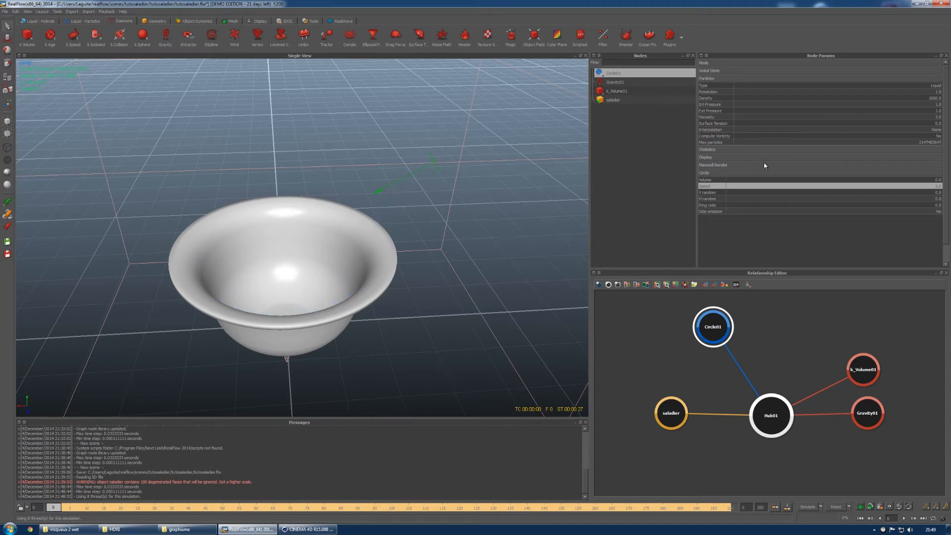
Step: Set the circle emitter's V random and H random to 2.0 and its particle Resolution to 3.0
click(705, 193)
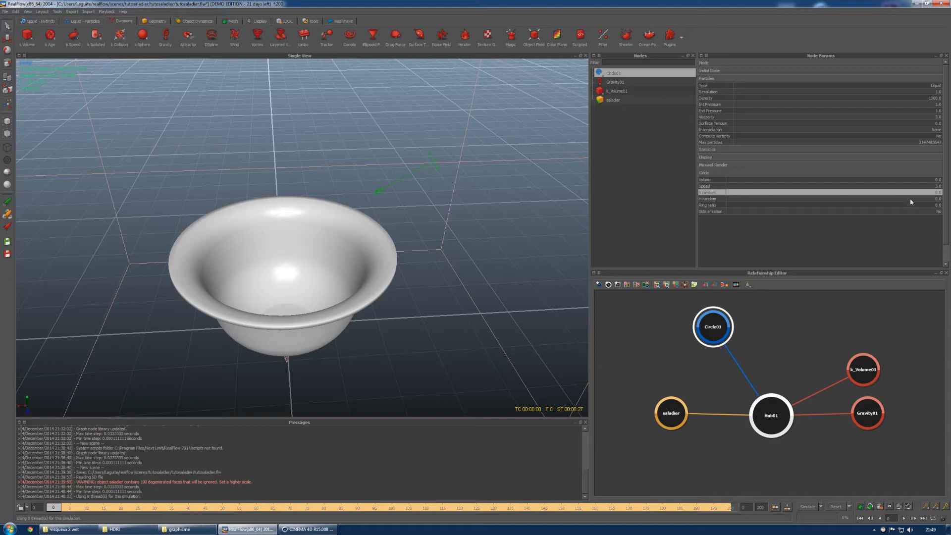
double_click(937, 193)
text(2)
double_click(942, 198)
text(3)
key(Return)
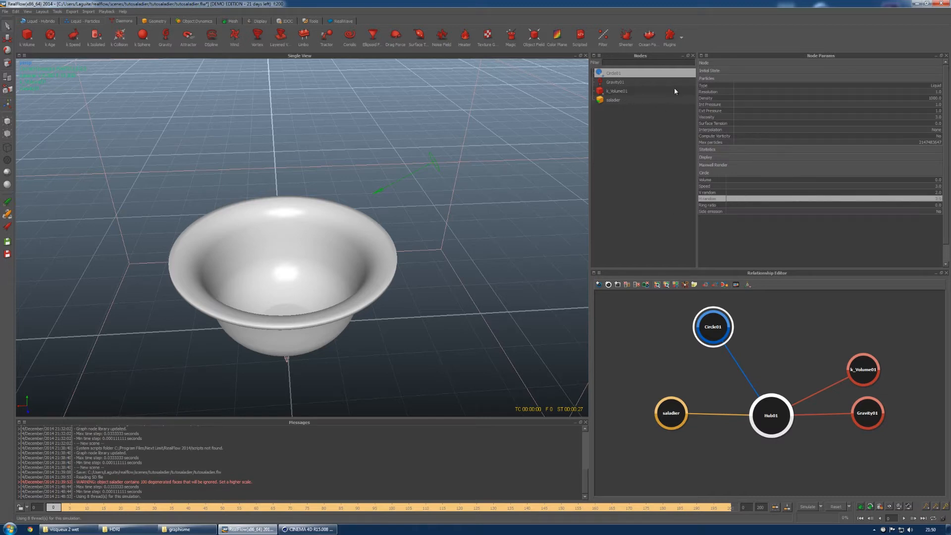
double_click(935, 92)
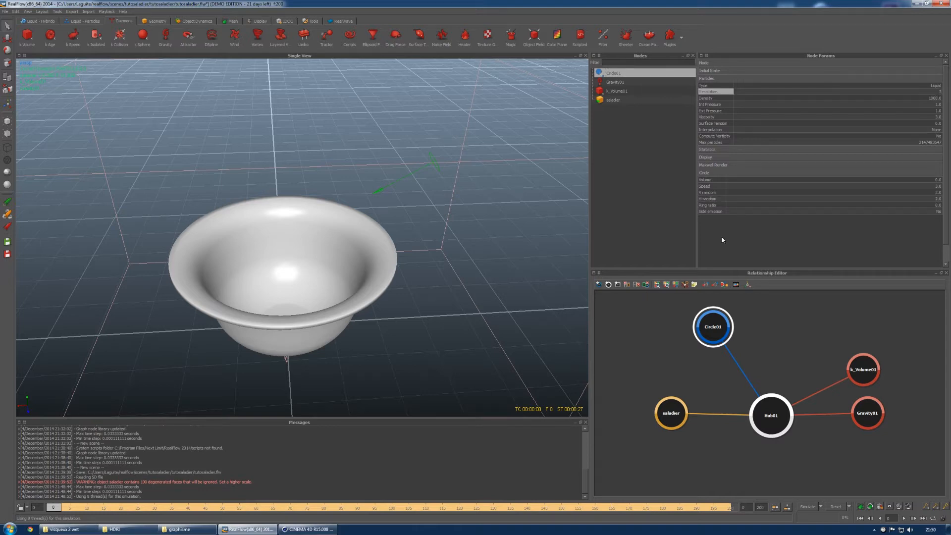
key(Return)
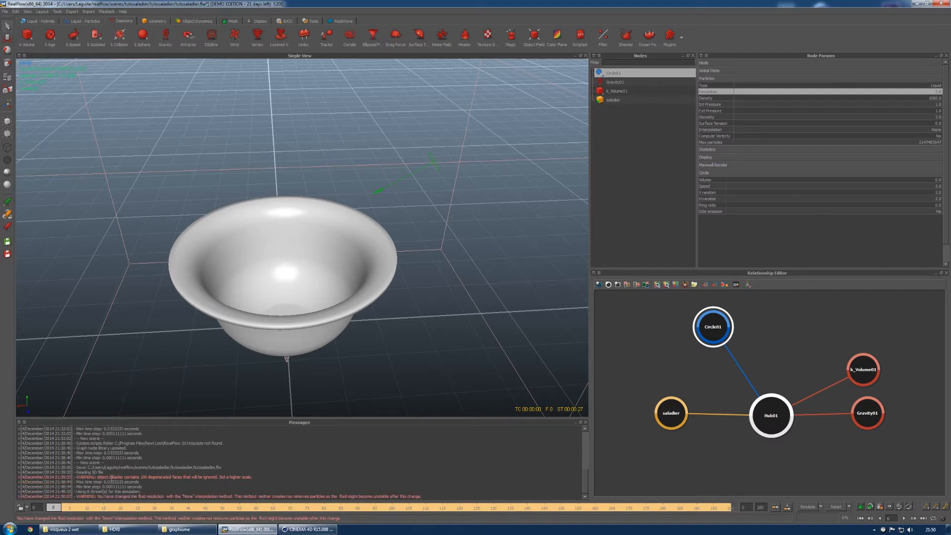
Step: Reset the simulation data at frame 0 and run the simulation again
drag(54, 508, 2, 509)
click(835, 506)
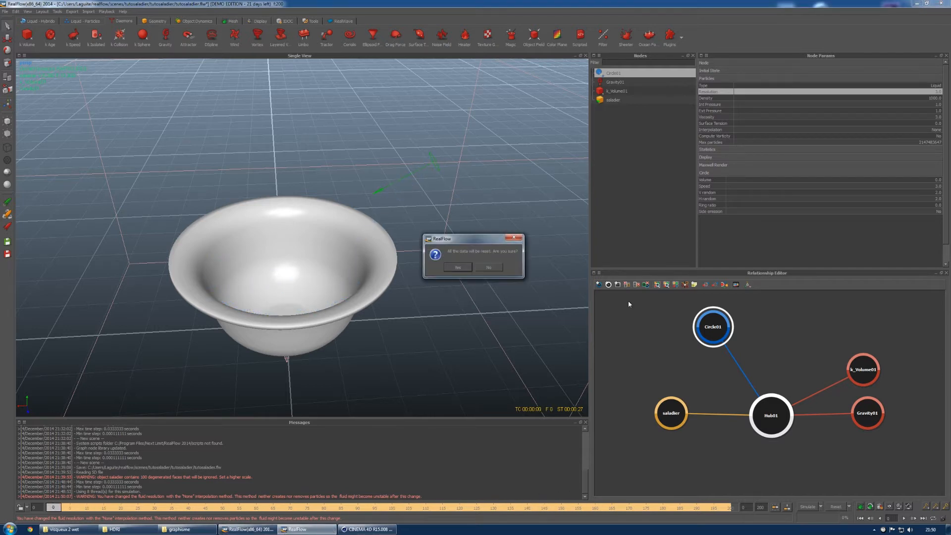
click(458, 267)
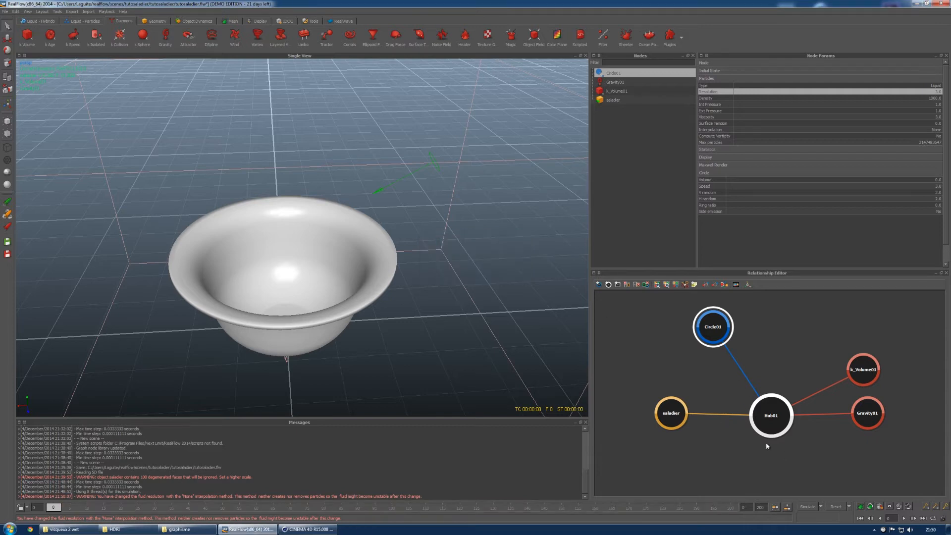
click(835, 507)
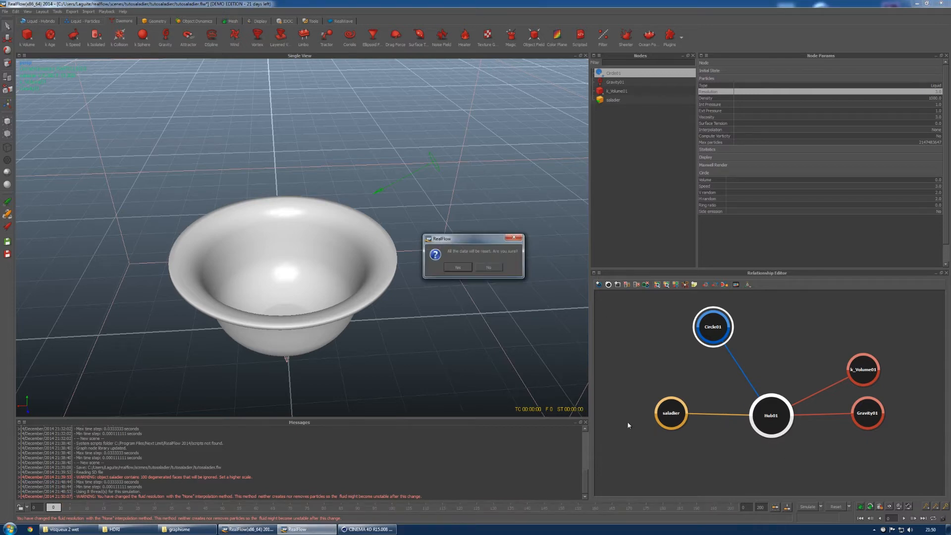
click(461, 266)
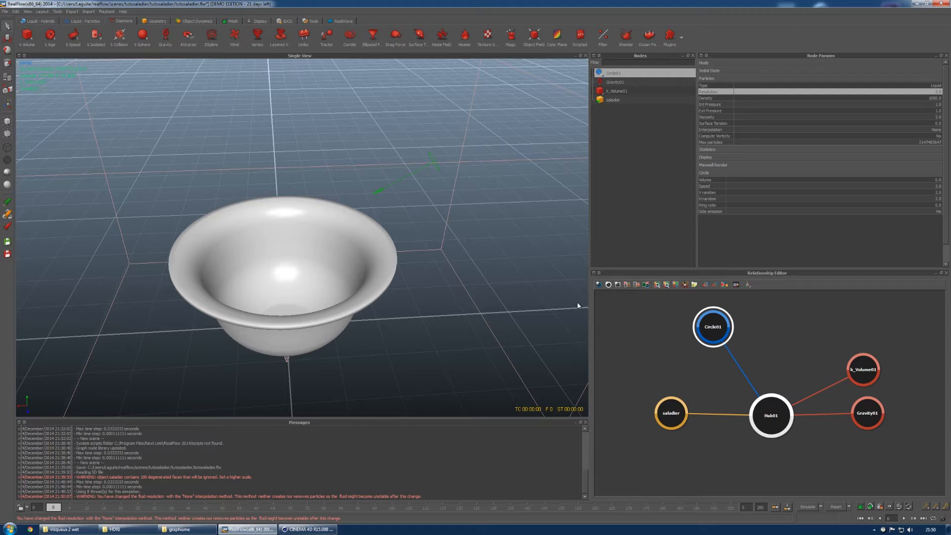
key(ctrl+a)
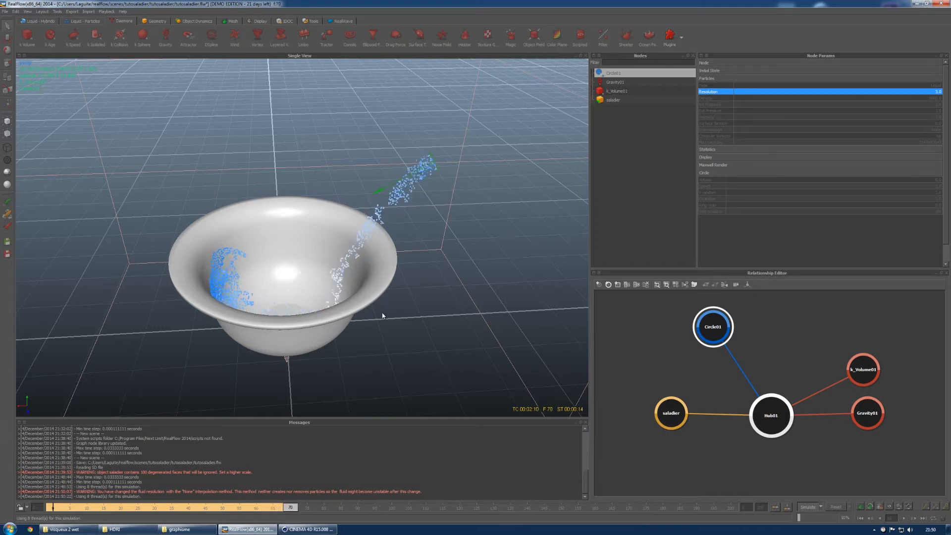
Step: Examine from several angles how the particle stream fills the bowl while the simulation runs
alt+drag(385, 308, 318, 299)
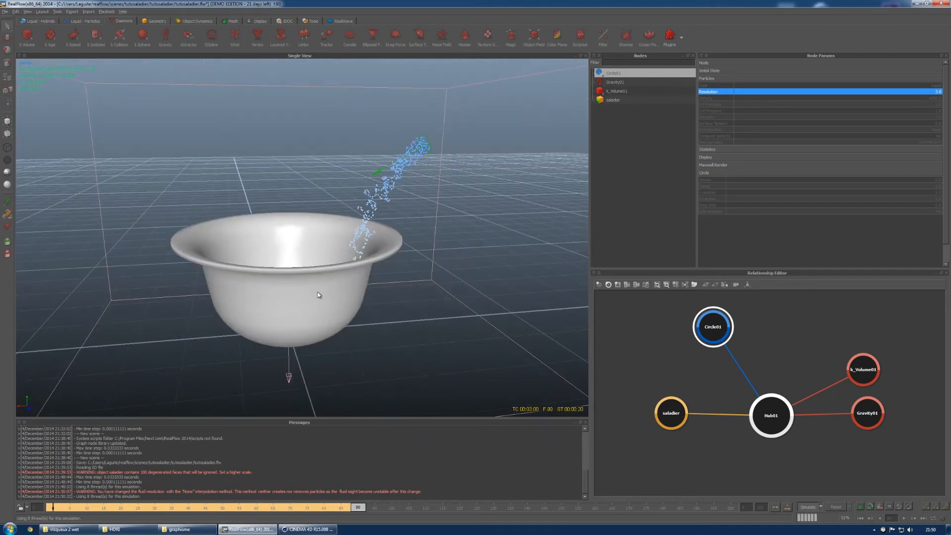
alt+right_drag(296, 282, 322, 280)
alt+drag(322, 280, 343, 323)
alt+right_drag(343, 324, 334, 284)
alt+drag(335, 284, 405, 355)
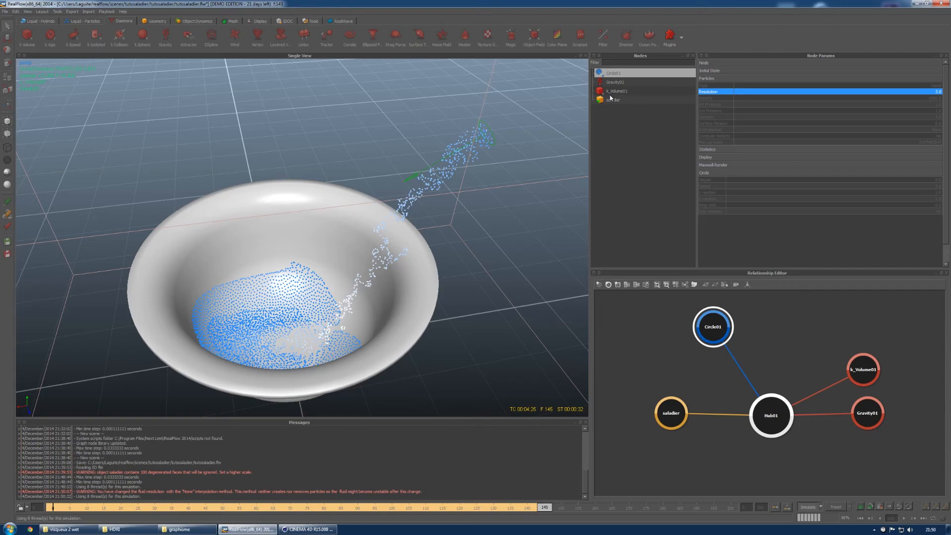
Step: Display the saladier bowl as wireframe to inspect the particles inside it, and restore the shaded display
click(609, 102)
click(7, 160)
alt+drag(300, 359, 285, 293)
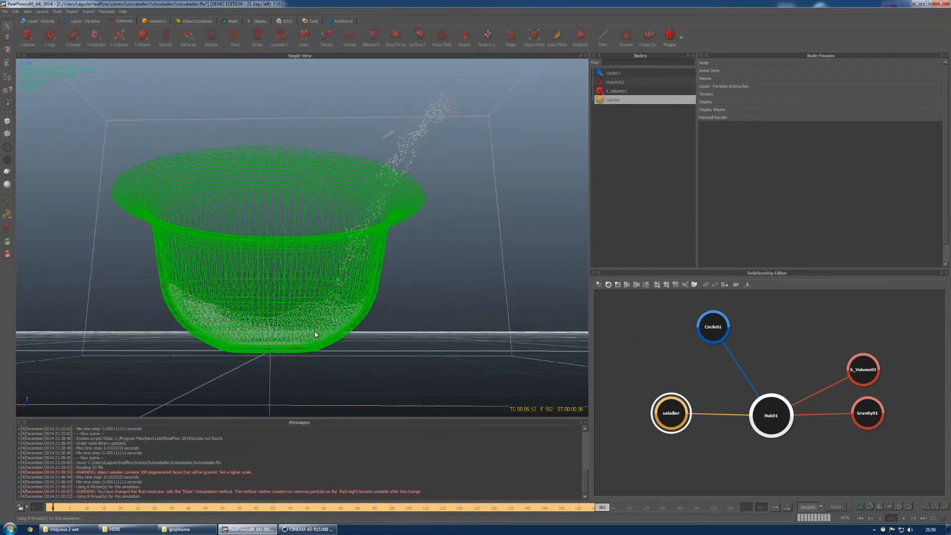
scroll(305, 339, up, 2)
scroll(300, 341, up, 2)
scroll(297, 342, down, 2)
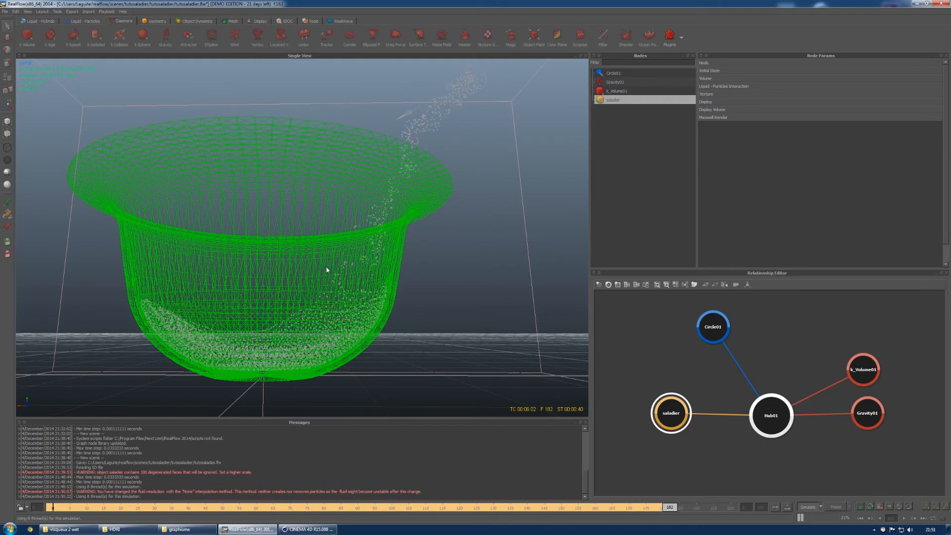
mouse_move(308, 251)
alt+mouse_down()
mouse_move(310, 284)
mouse_move(338, 307)
mouse_move(149, 195)
alt+mouse_up()
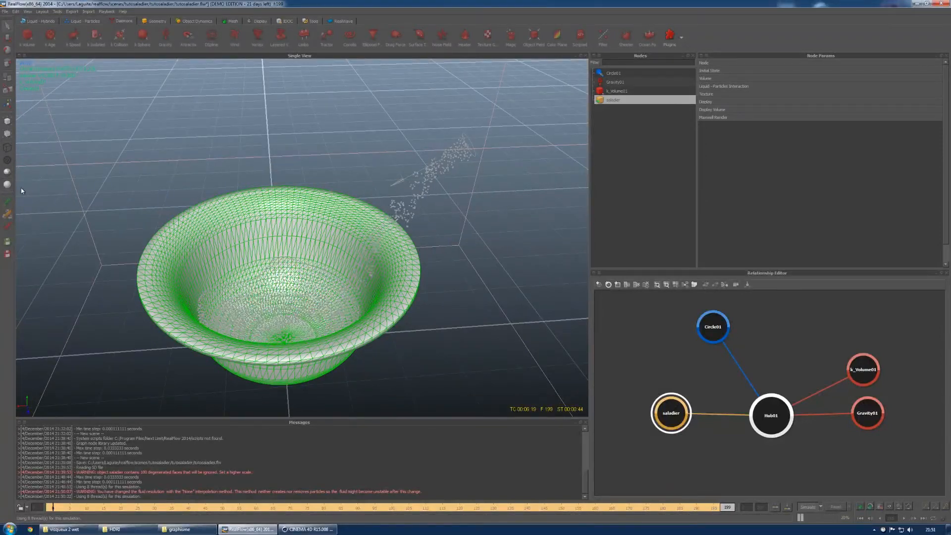
Step: Select Circle01 and scrub the simulated result from frame 200 back to frame 0
click(622, 73)
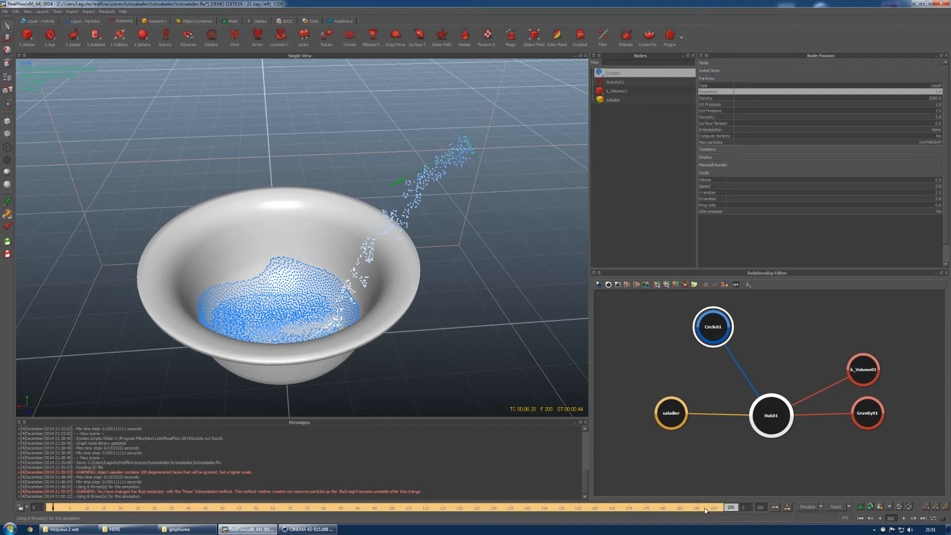
drag(731, 507, 459, 483)
drag(619, 506, 513, 474)
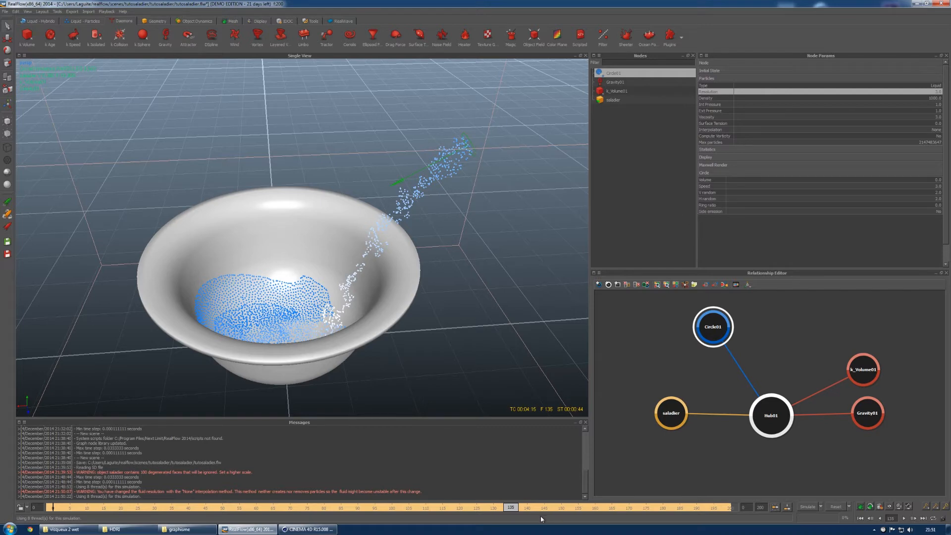
drag(514, 510, 0, 496)
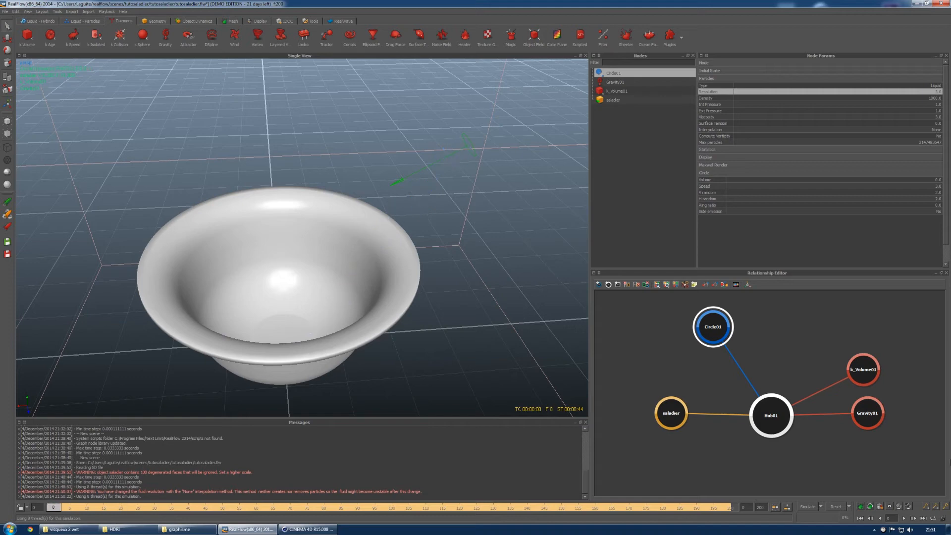
Step: Set the circle emitter's V random and H random to 1.5
click(938, 192)
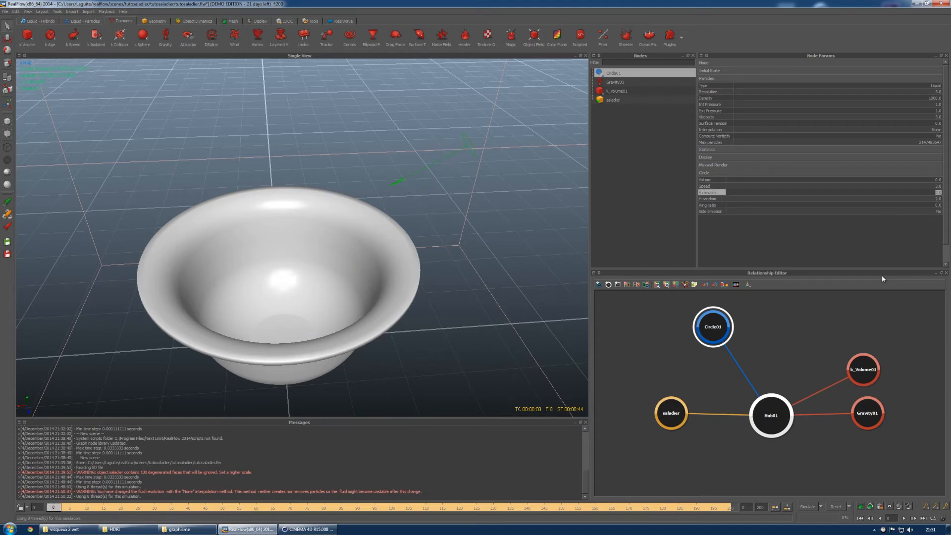
text(1.55)
click(939, 199)
text(1.5)
key(Return)
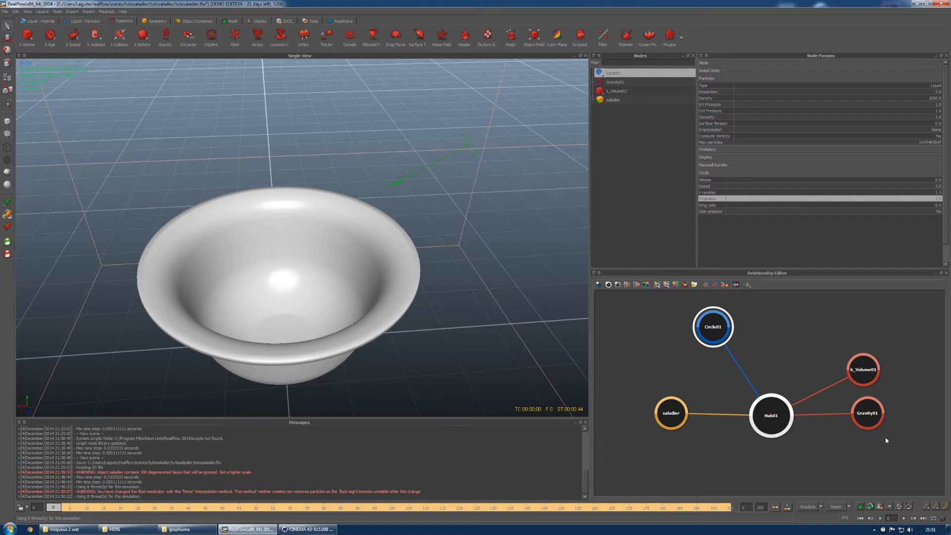
Step: Show the scene from the top with the emitter's Move gizmo on global axes, and reset the simulation data
key(1)
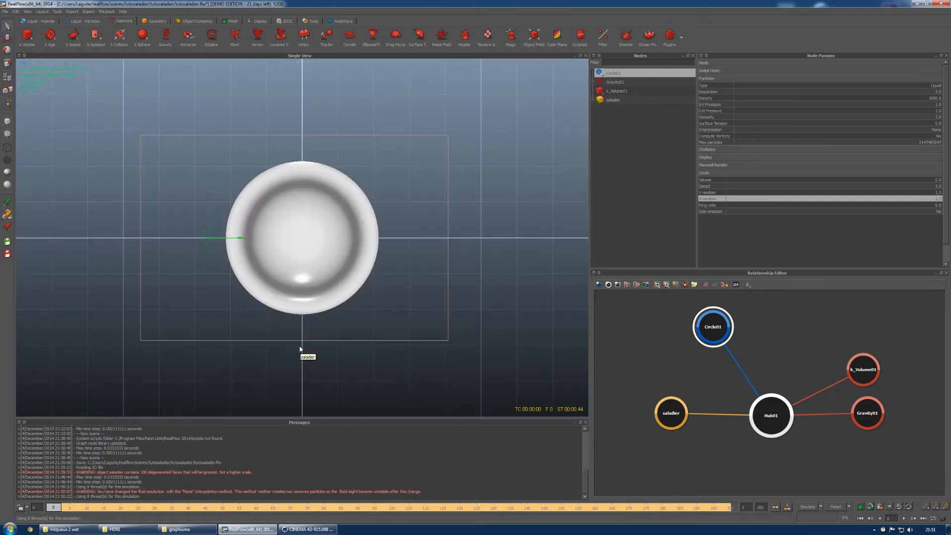
click(12, 38)
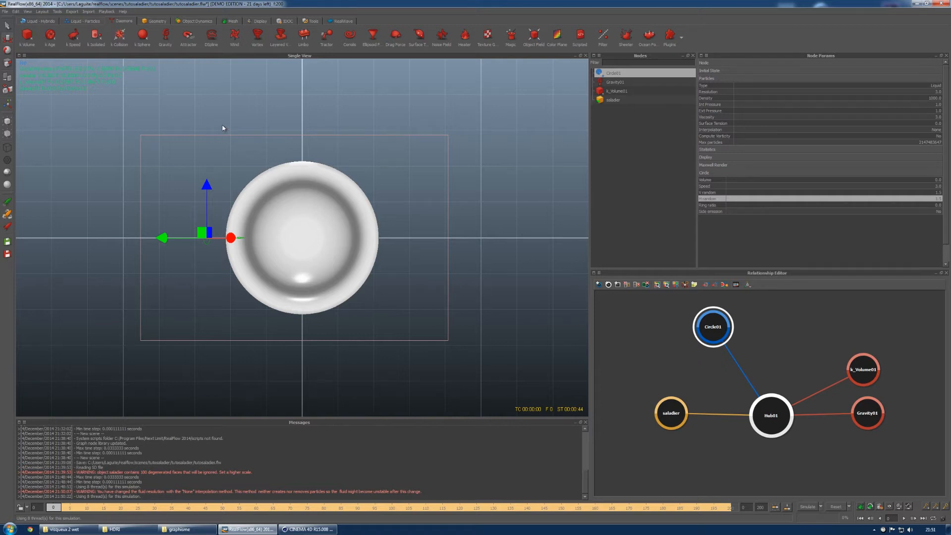
click(7, 105)
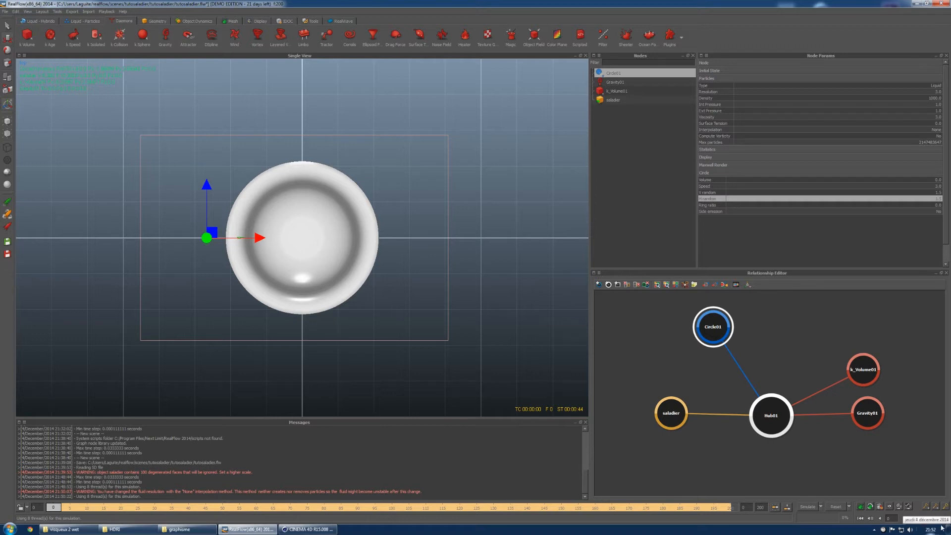
click(836, 507)
click(461, 271)
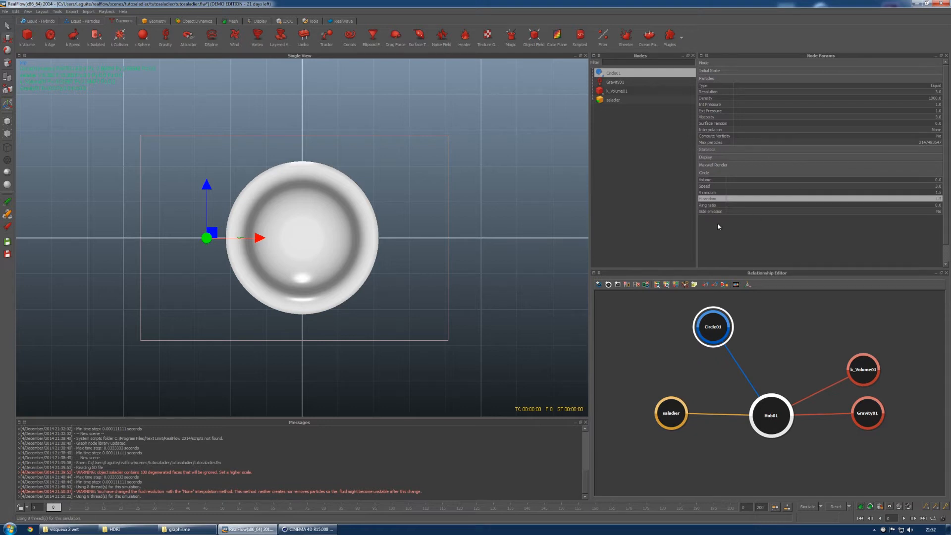
Step: Add animation keys for Circle01's Position and Rotation at frame 0
click(716, 63)
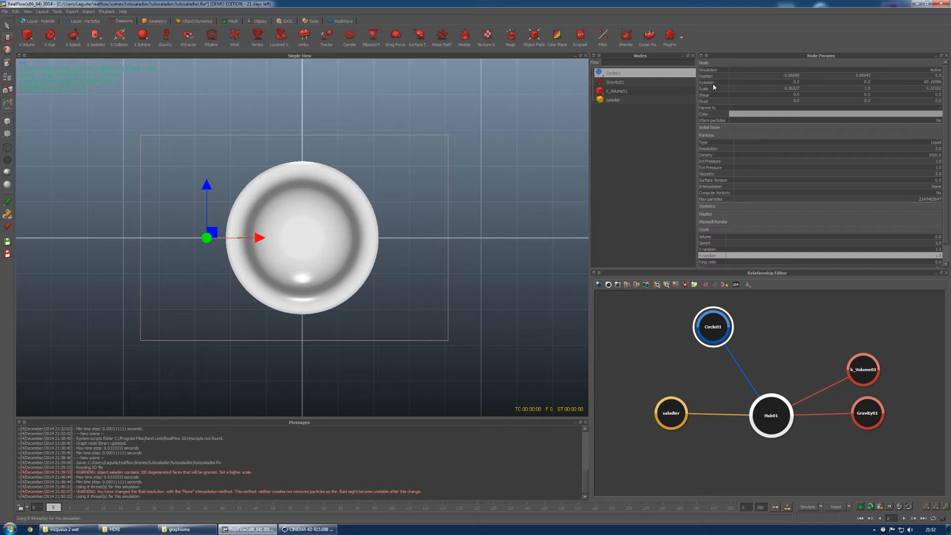
click(713, 76)
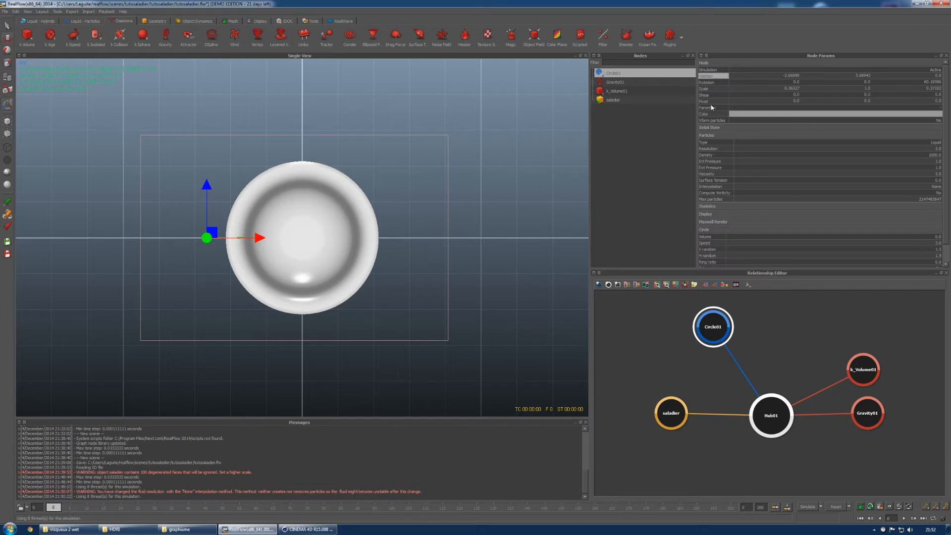
right_click(712, 78)
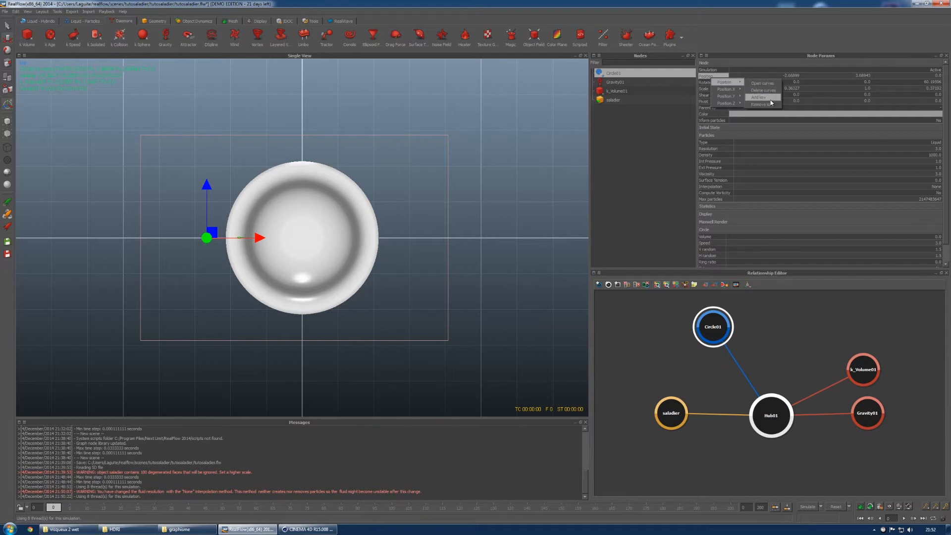
click(767, 103)
right_click(706, 84)
mouse_move(721, 90)
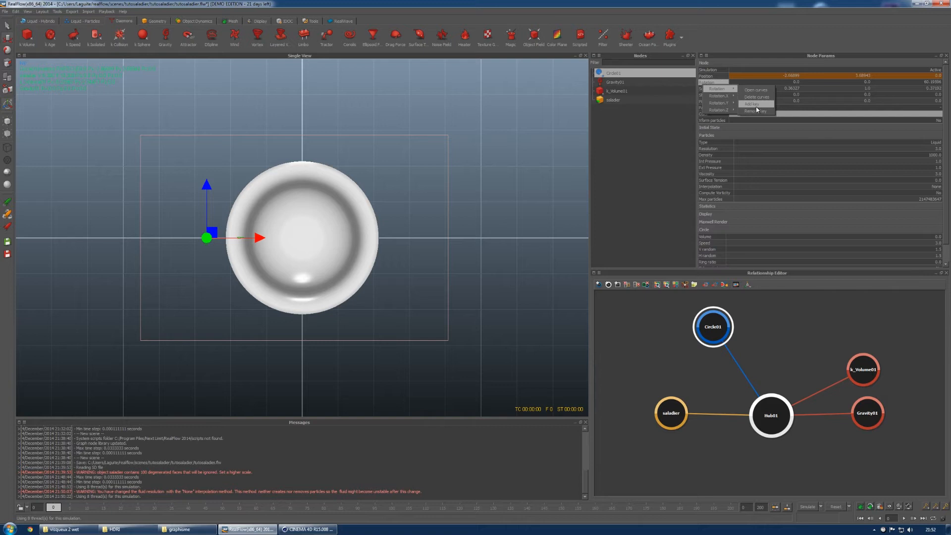
click(755, 105)
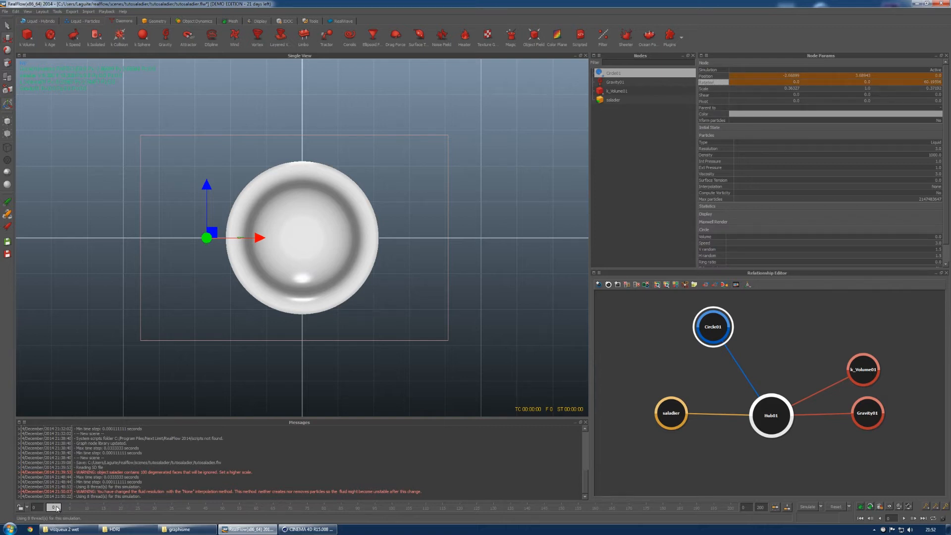
Step: At frame 100, move Circle01 a quarter turn around the bowl to its front edge and add a position key
drag(55, 507, 394, 516)
drag(261, 240, 352, 240)
drag(303, 185, 299, 278)
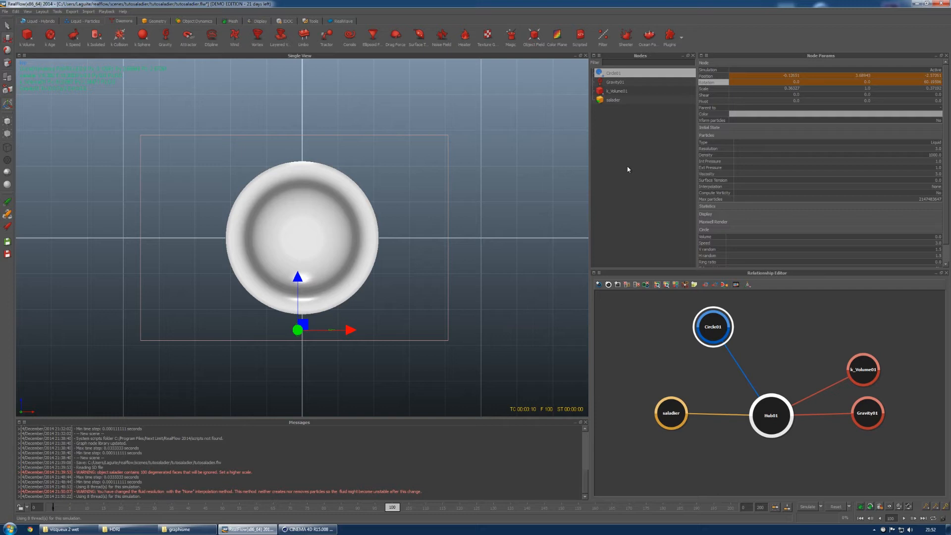
click(944, 508)
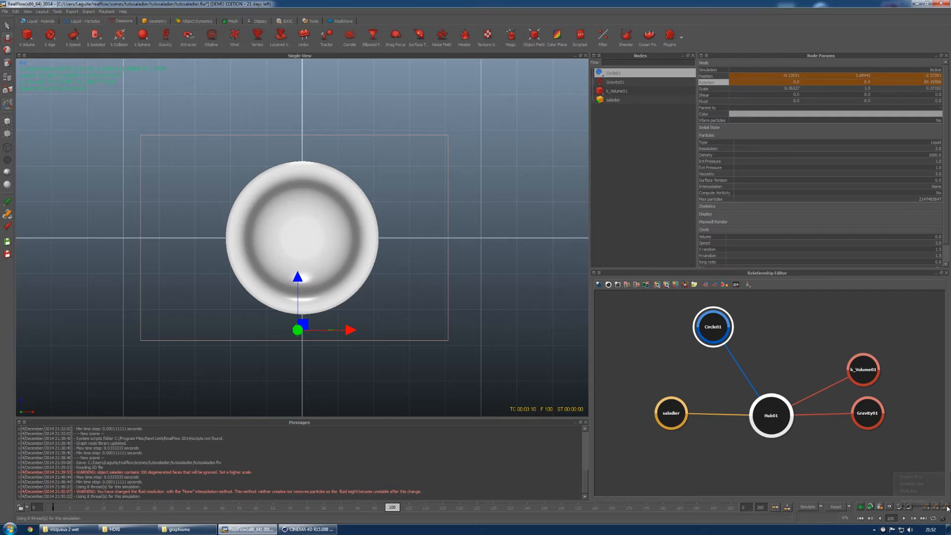
click(921, 475)
Step: Rotate Circle01 at frame 100 so it faces the bowl's centre, and add a rotation key
key(e)
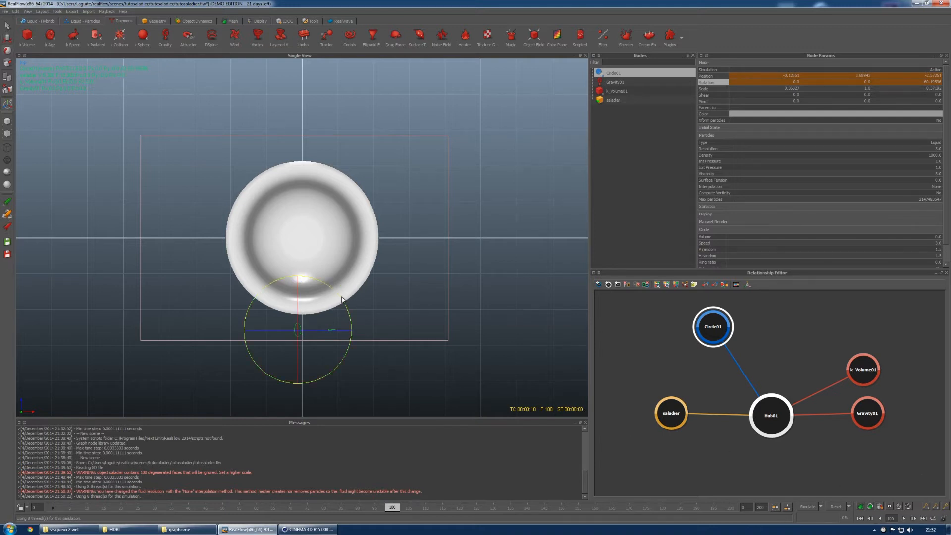
drag(325, 283, 283, 255)
click(943, 505)
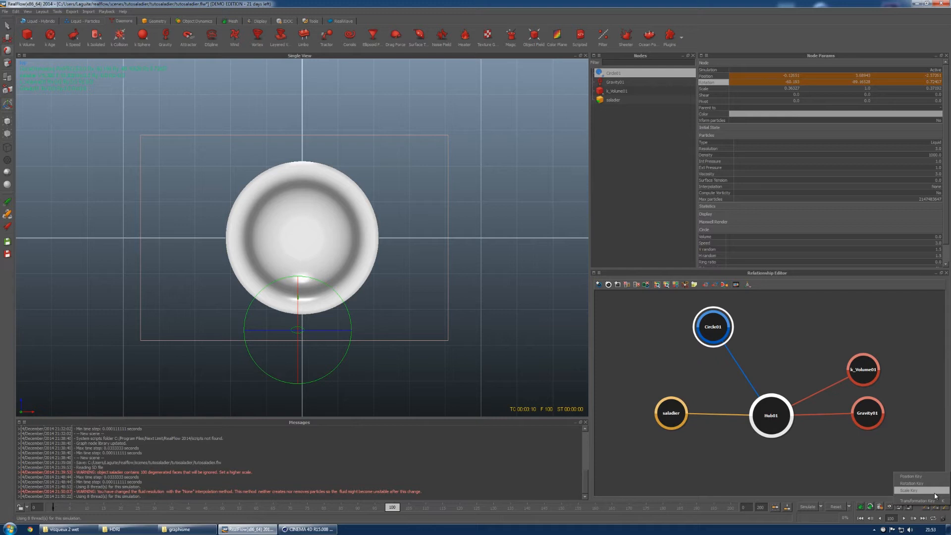
click(935, 490)
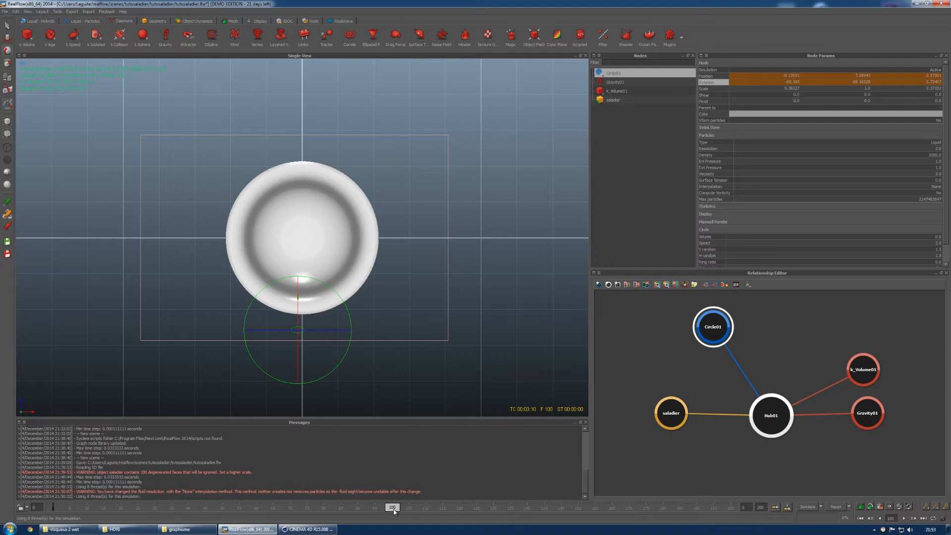
Step: At frame 200, move Circle01 to the side of the bowl opposite its starting point and add a position key
drag(394, 510, 744, 509)
click(7, 38)
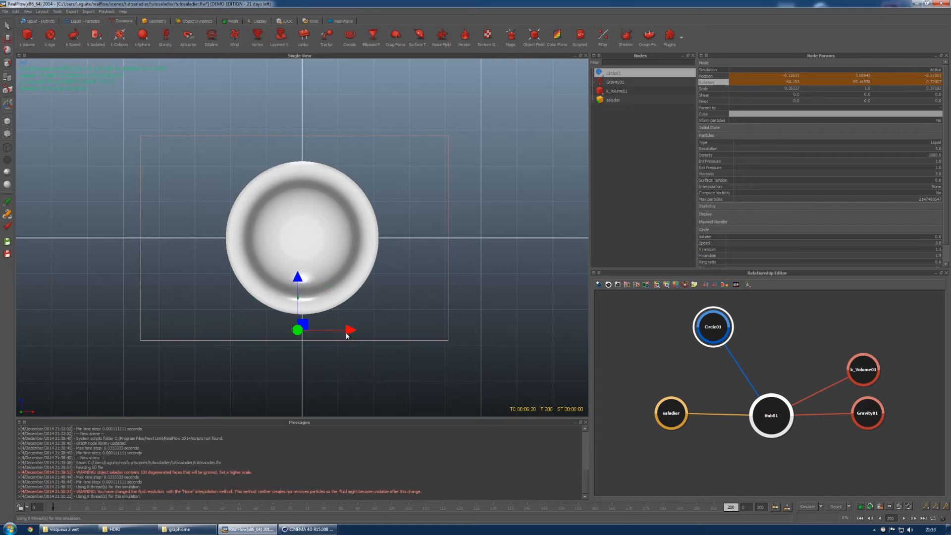
drag(389, 326, 441, 319)
drag(389, 275, 389, 186)
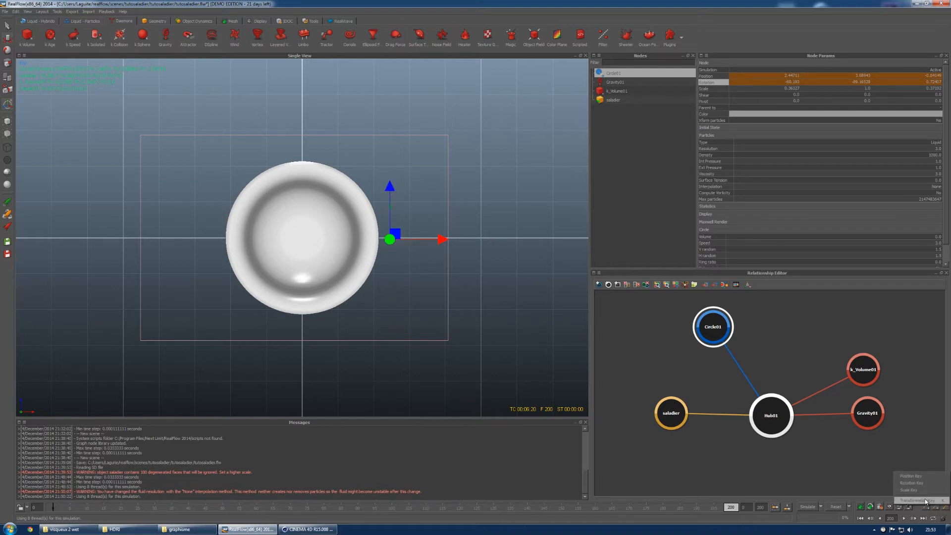
Step: Rotate Circle01 at frame 200 so it faces the bowl's centre, and add a rotation key
key(r)
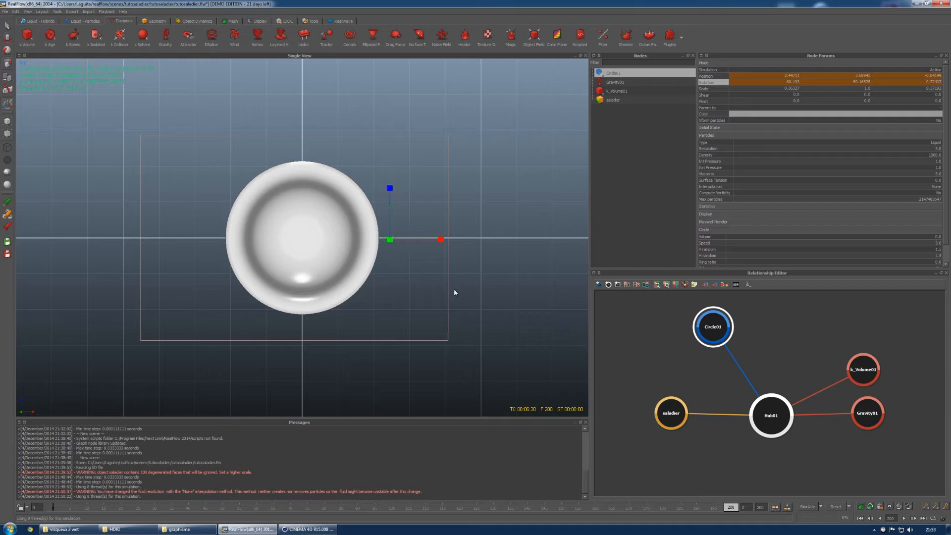
key(e)
drag(411, 192, 368, 206)
drag(310, 253, 312, 236)
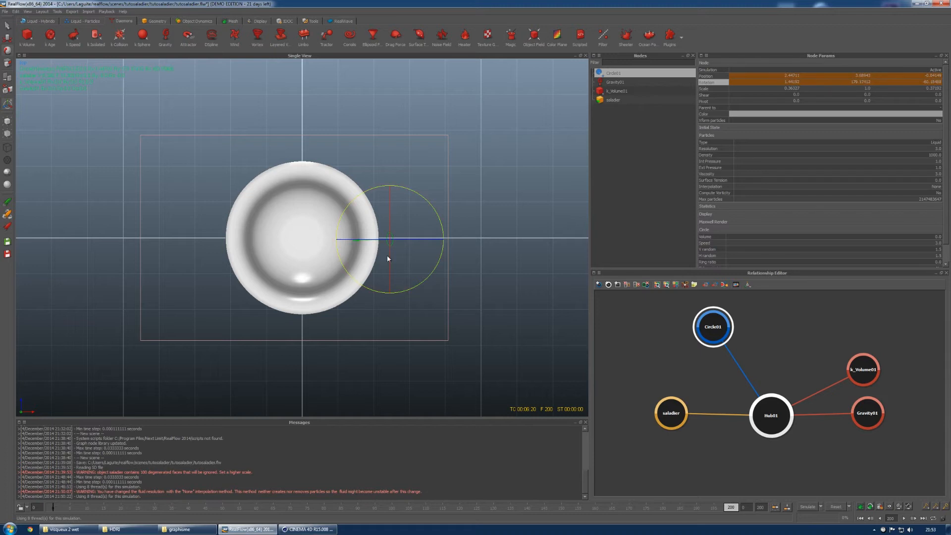
click(928, 518)
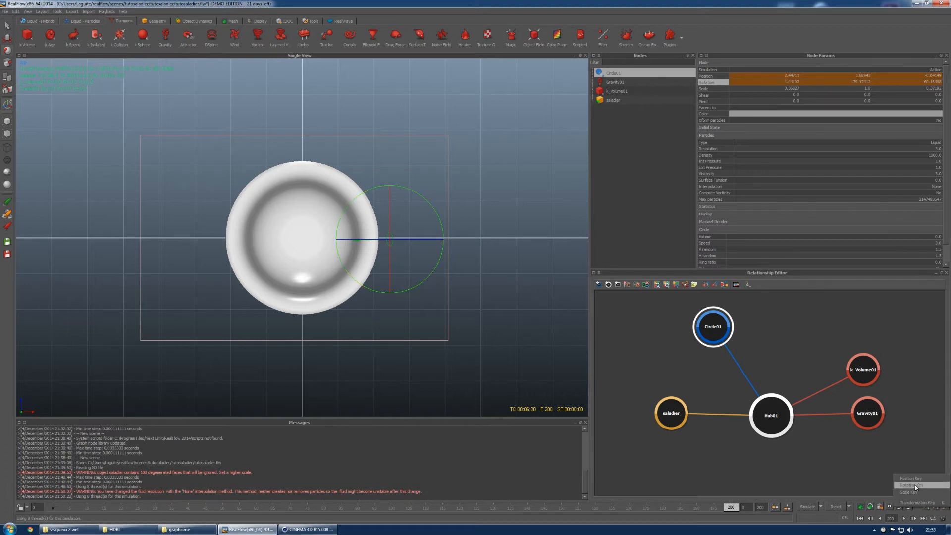
click(189, 317)
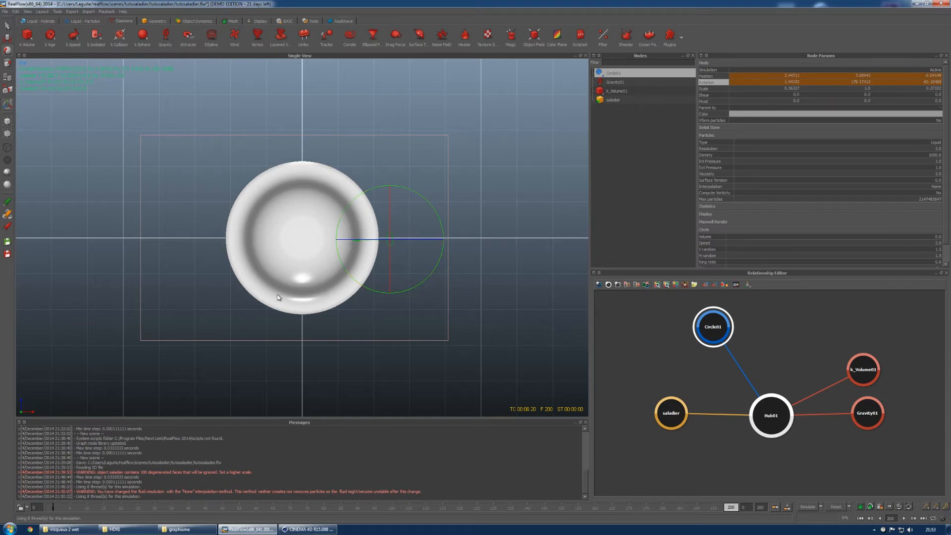
Step: Return to frame 0 and open Circle01's Position curves in an enlarged Curve Editor
drag(732, 508, 30, 426)
click(674, 140)
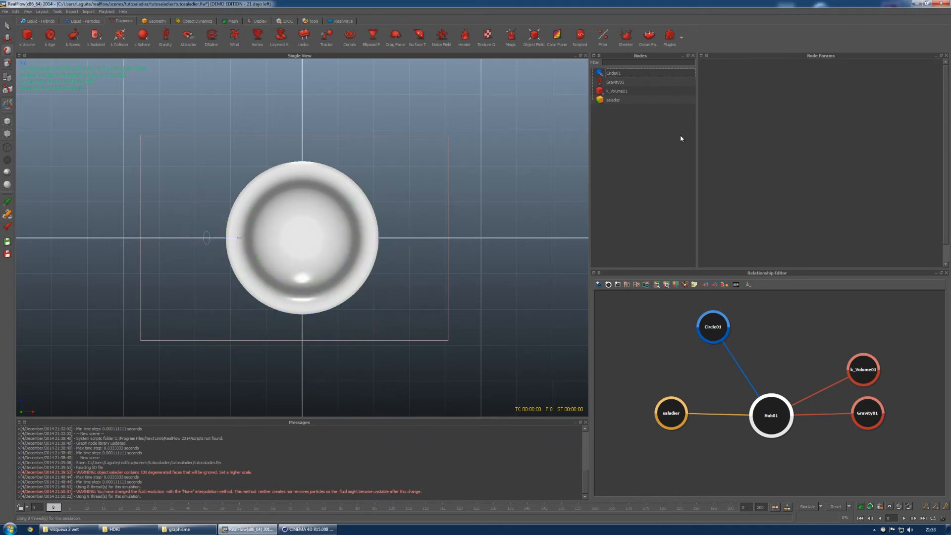
click(625, 75)
click(710, 76)
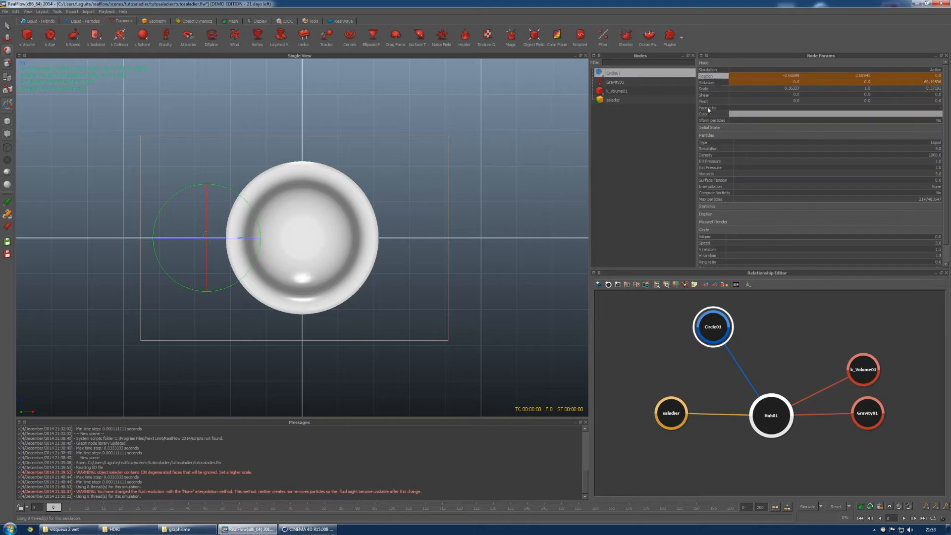
click(708, 83)
click(715, 77)
click(715, 82)
double_click(712, 77)
drag(653, 340, 753, 415)
drag(545, 180, 459, 80)
Step: Examine Circle01's Z position curve and all its Position curves together, and close the Curve Editor
scroll(533, 246, down, 8)
scroll(531, 245, down, 4)
middle_drag(517, 246, 480, 219)
scroll(468, 213, up, 5)
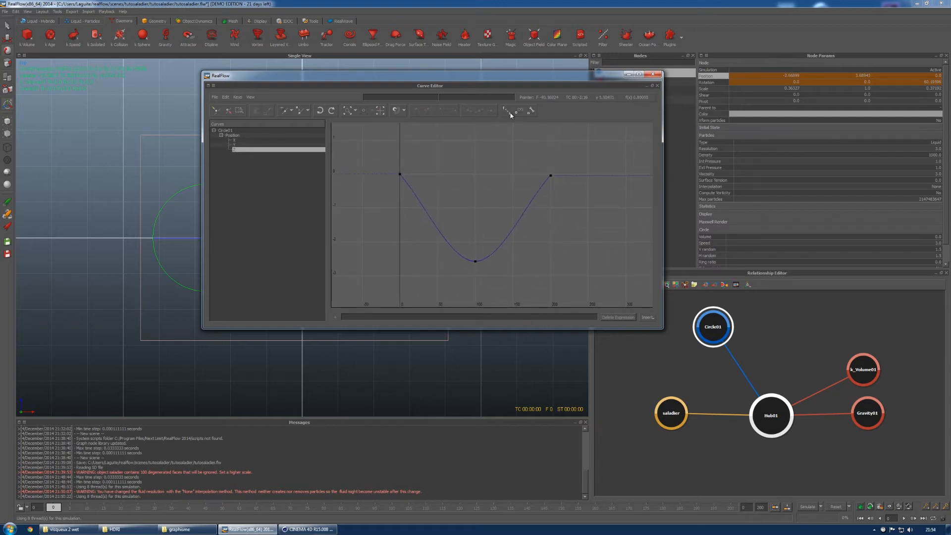
click(246, 144)
click(240, 137)
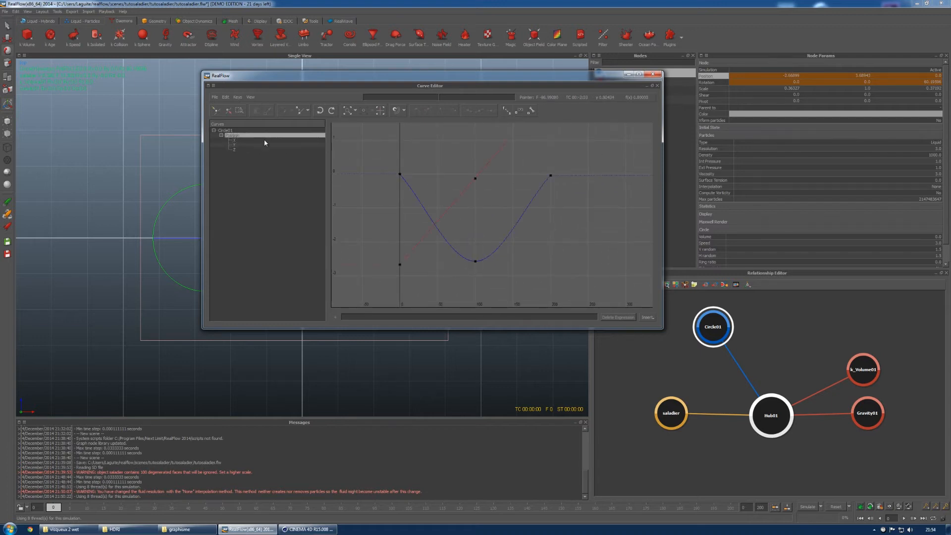
middle_drag(494, 182, 482, 217)
right_drag(482, 217, 562, 178)
click(653, 74)
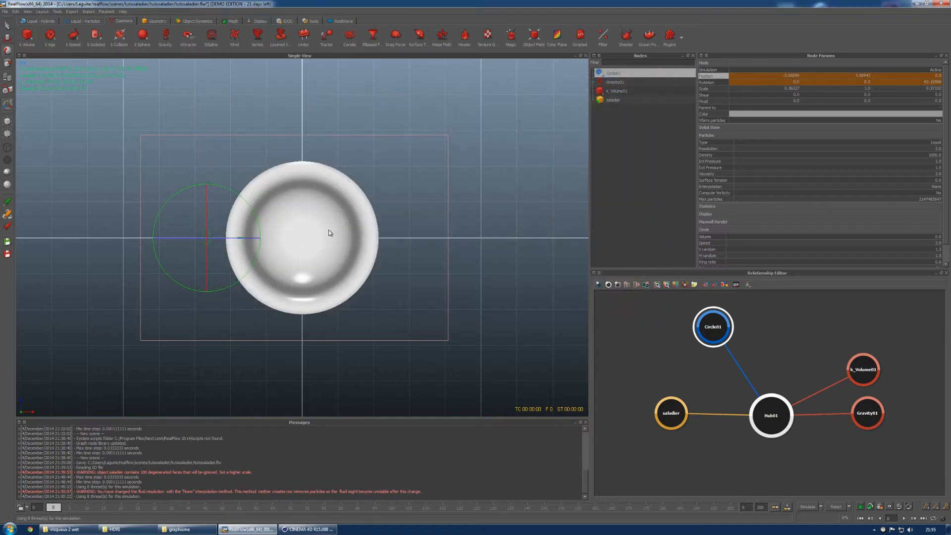
Step: Check the emitter's animated path around the bowl in the perspective view, ending at frame 0
key(4)
alt+drag(306, 294, 328, 281)
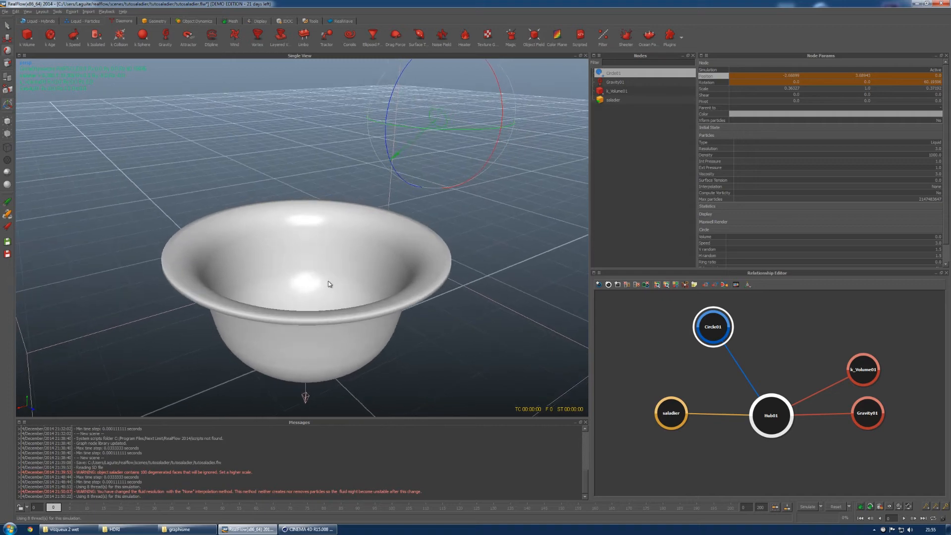
mouse_move(56, 506)
mouse_down()
mouse_move(788, 434)
mouse_move(632, 461)
mouse_move(50, 490)
mouse_up()
alt+drag(445, 247, 305, 325)
mouse_move(266, 264)
alt+mouse_down()
mouse_move(269, 276)
mouse_move(261, 263)
mouse_move(271, 265)
alt+mouse_up()
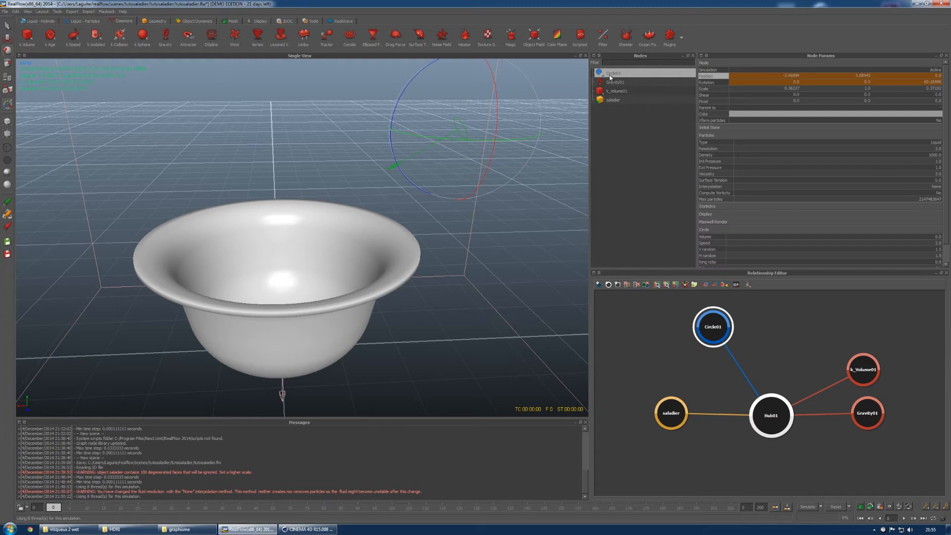
Step: Set Circle01's particle Resolution to 4 and its Viscosity to 5
double_click(932, 149)
text(4)
double_click(937, 175)
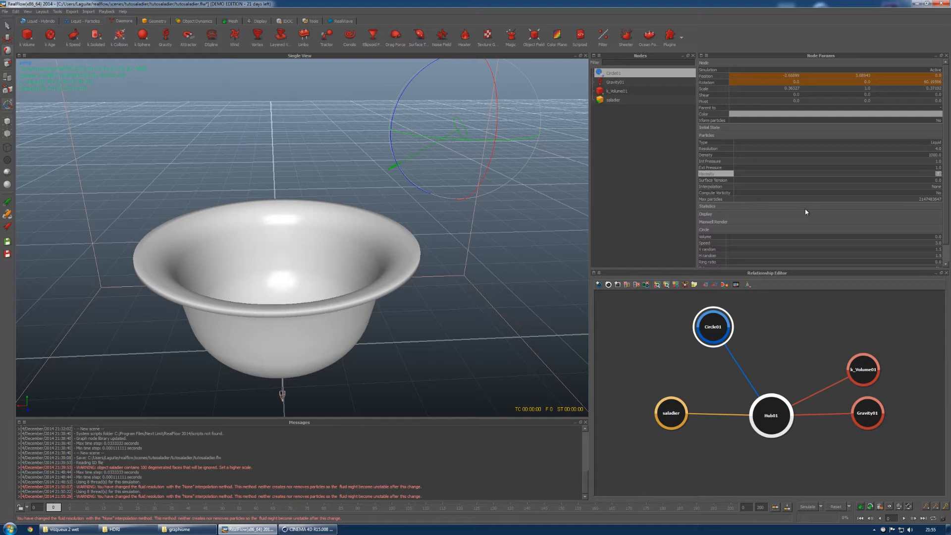
text(5)
click(835, 180)
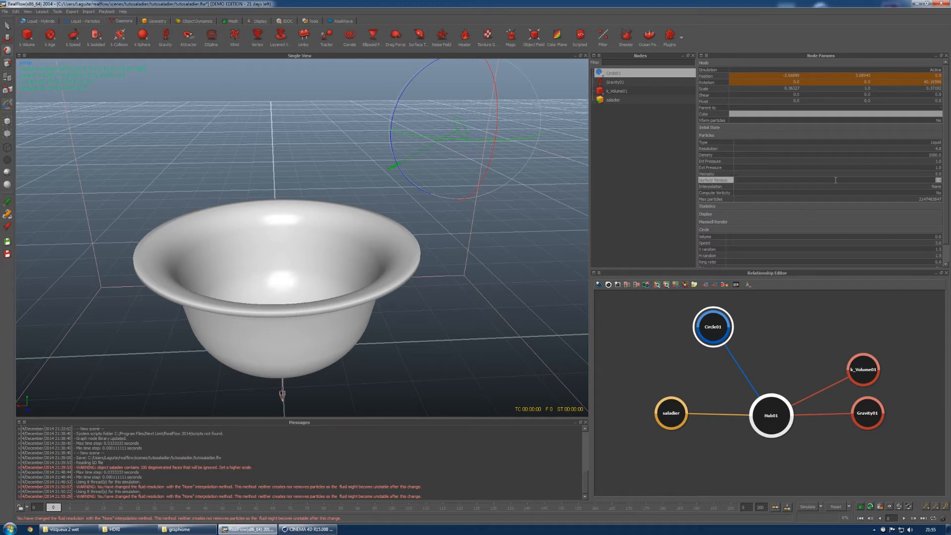
click(859, 174)
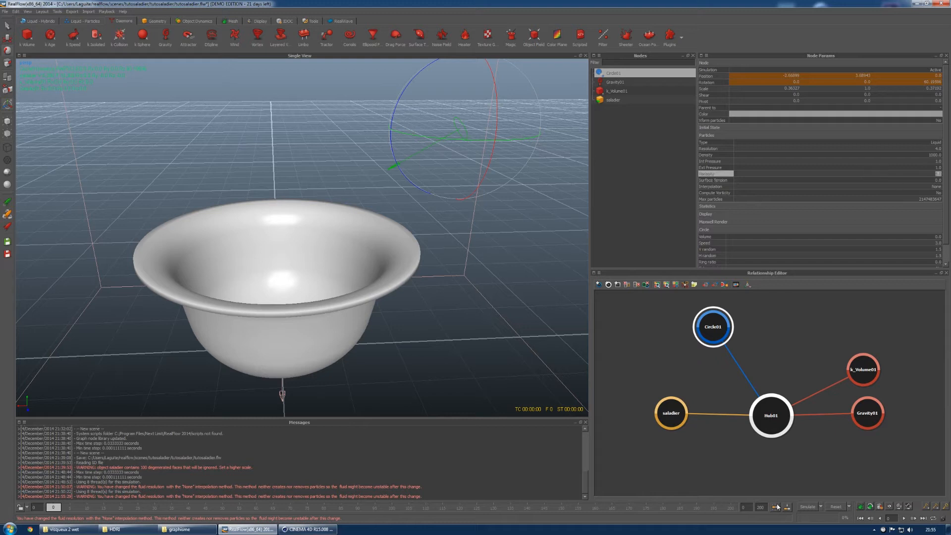
Step: Set the simulation's MIN substeps to 50 in the Simulation options and accept the settings
click(820, 507)
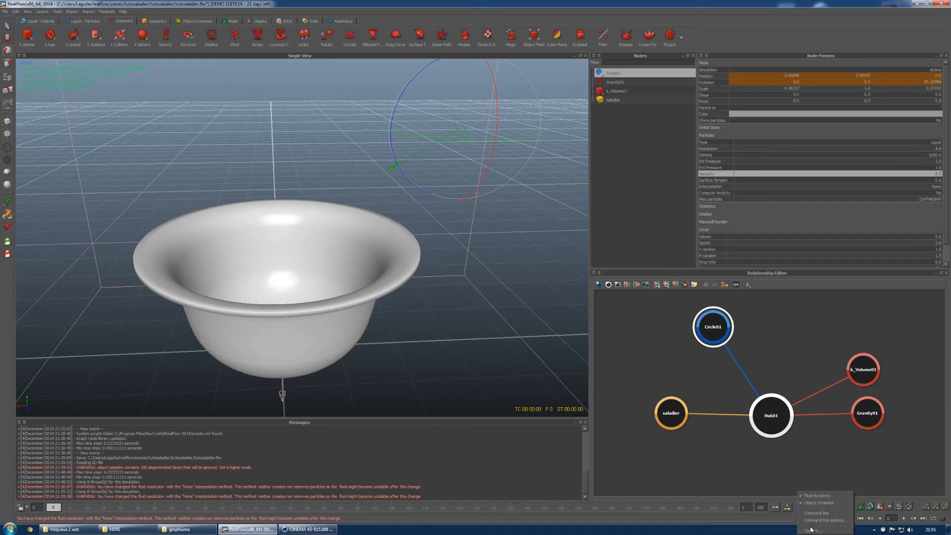
click(810, 529)
drag(736, 319, 462, 233)
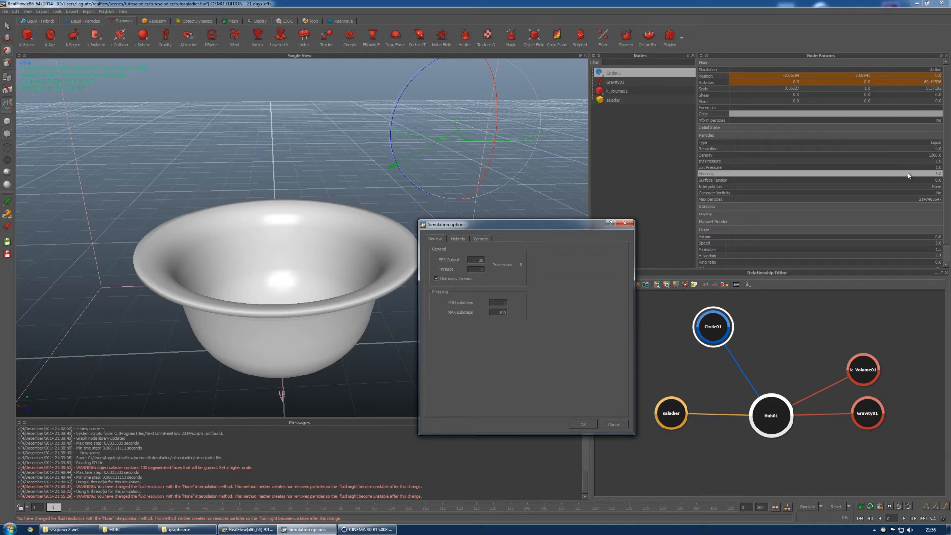
double_click(506, 302)
double_click(497, 312)
text(50)
double_click(480, 259)
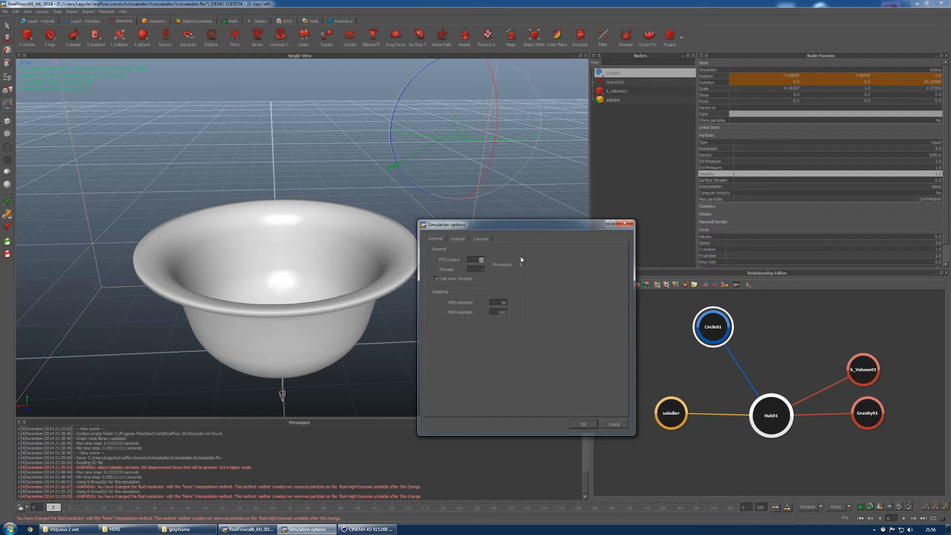
click(583, 425)
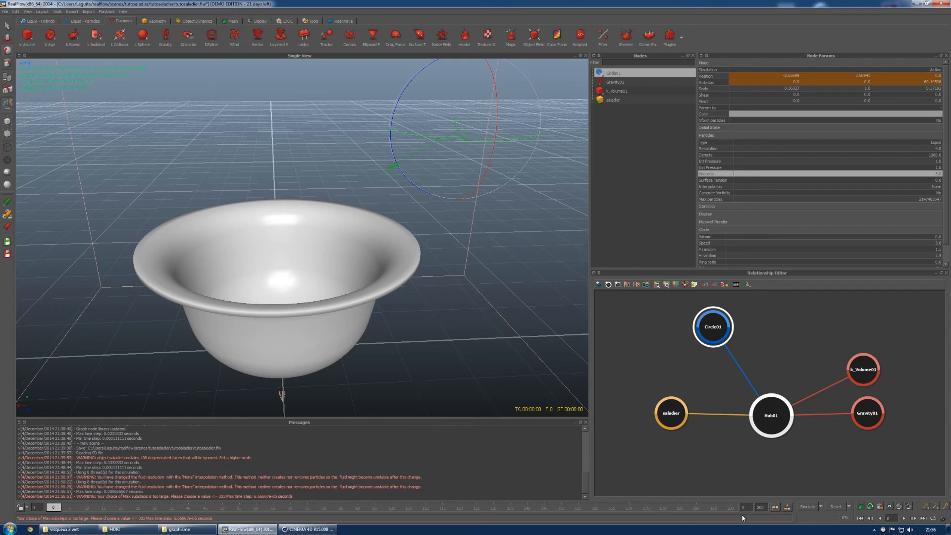
Step: Run the simulation of the pour, and show the Liquid - Particles Interaction parameters of saladier
click(802, 506)
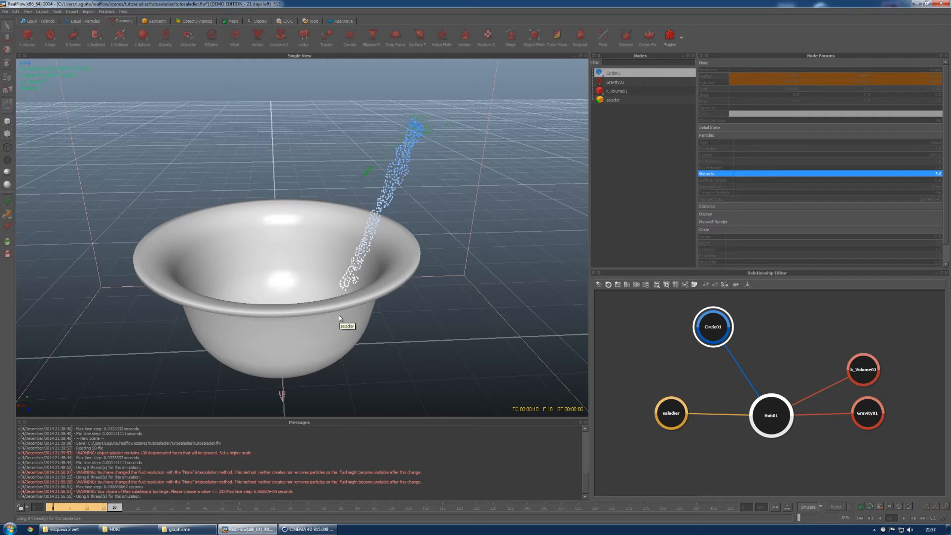
alt+drag(283, 289, 280, 319)
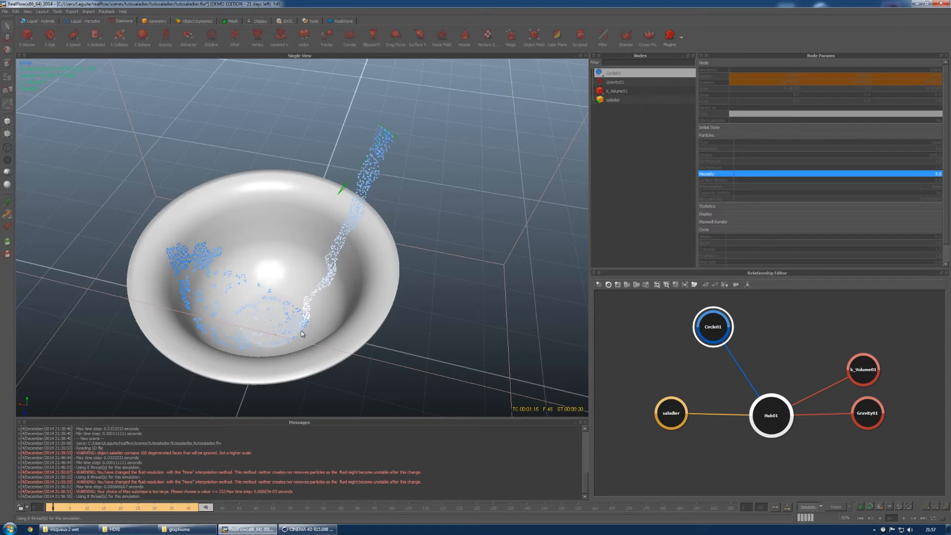
alt+drag(252, 316, 281, 293)
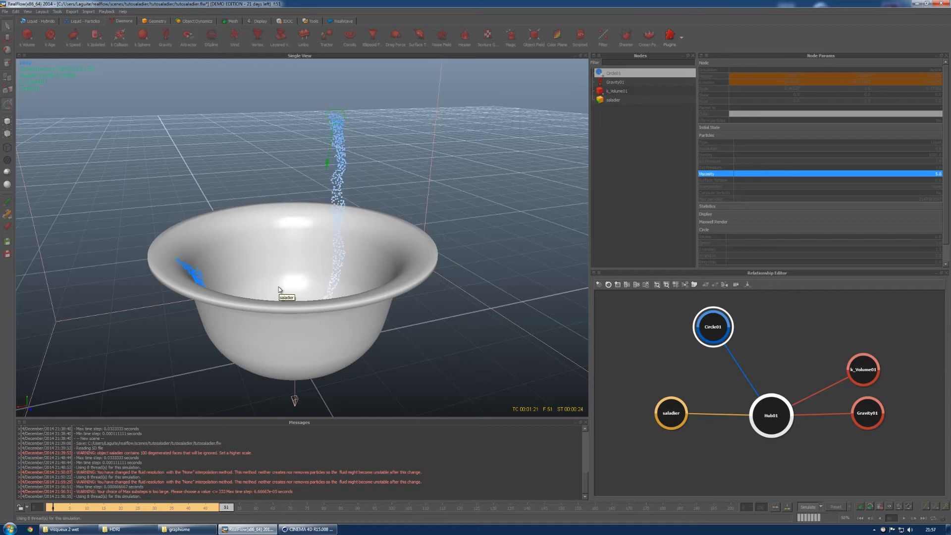
alt+drag(281, 287, 293, 292)
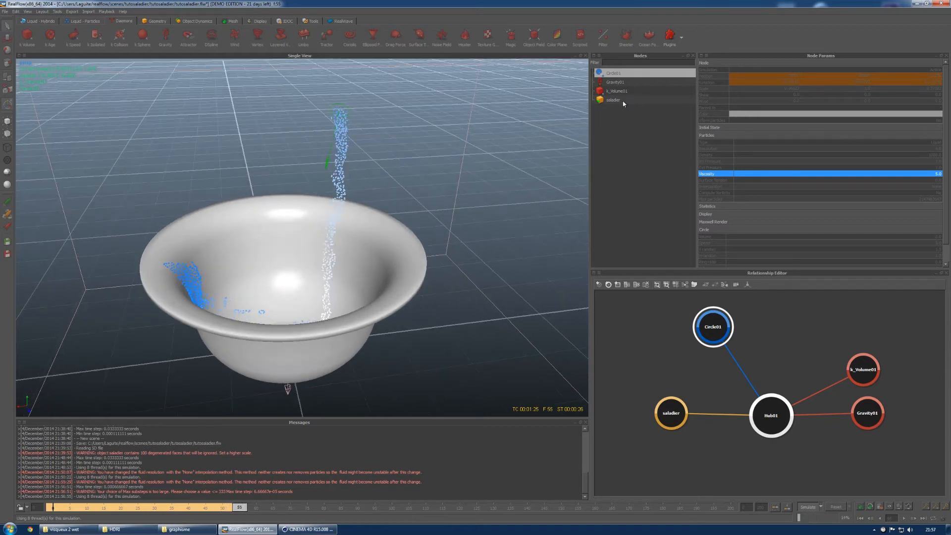
click(614, 100)
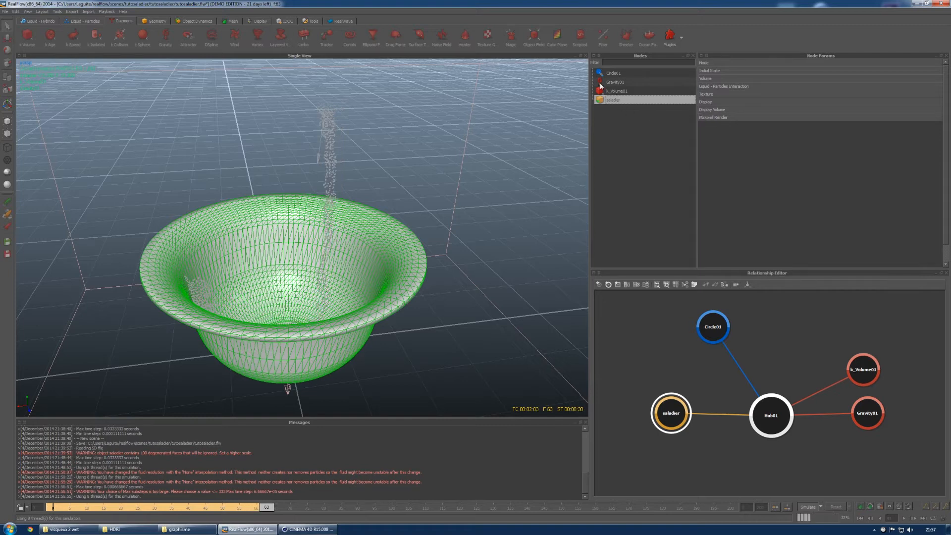
click(718, 87)
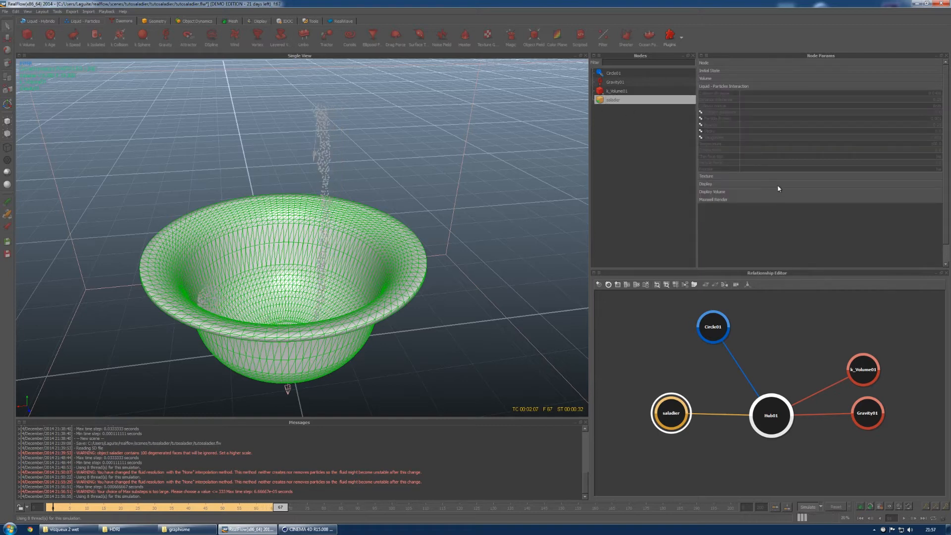
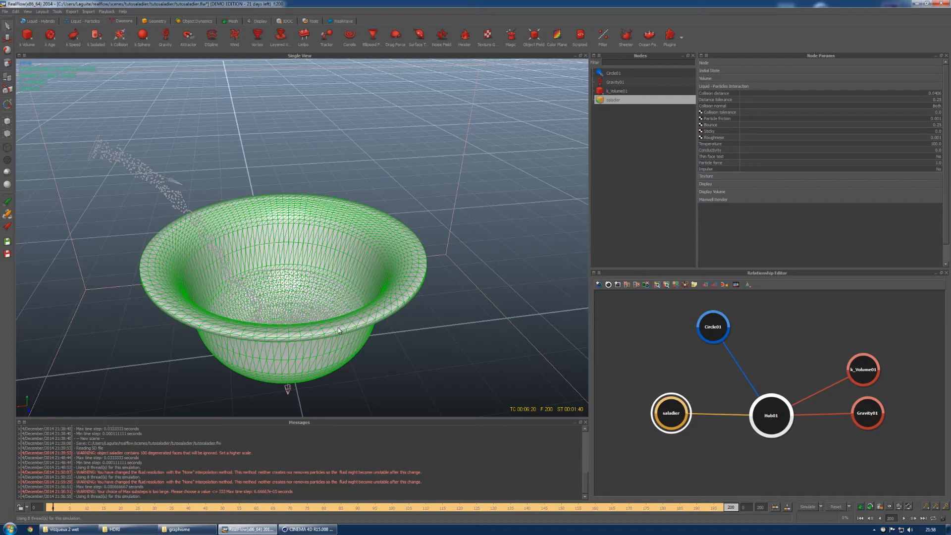
Step: Rewind to frame 0, play back the simulated pour to review it, and return to the start
alt+drag(331, 342, 312, 317)
drag(732, 507, 16, 507)
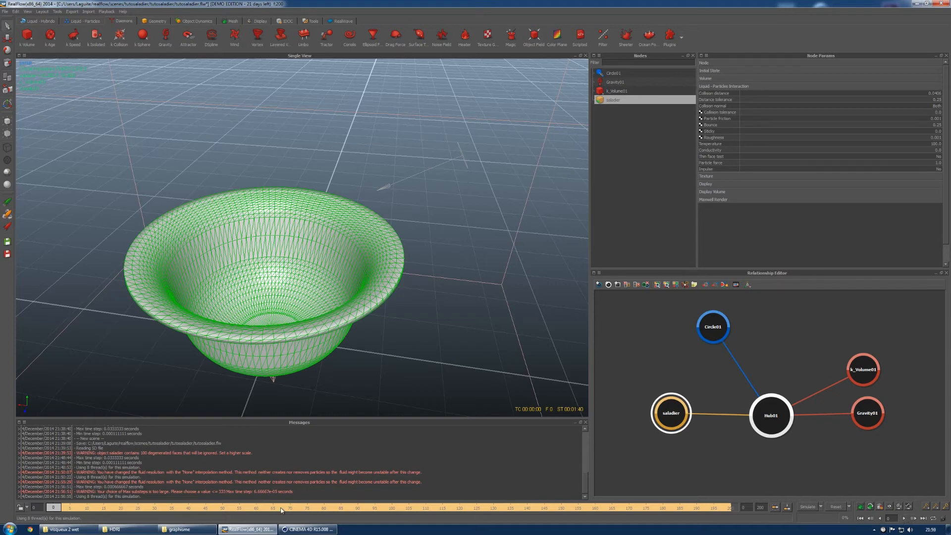
mouse_move(50, 508)
mouse_down()
mouse_move(211, 510)
mouse_move(50, 510)
mouse_up()
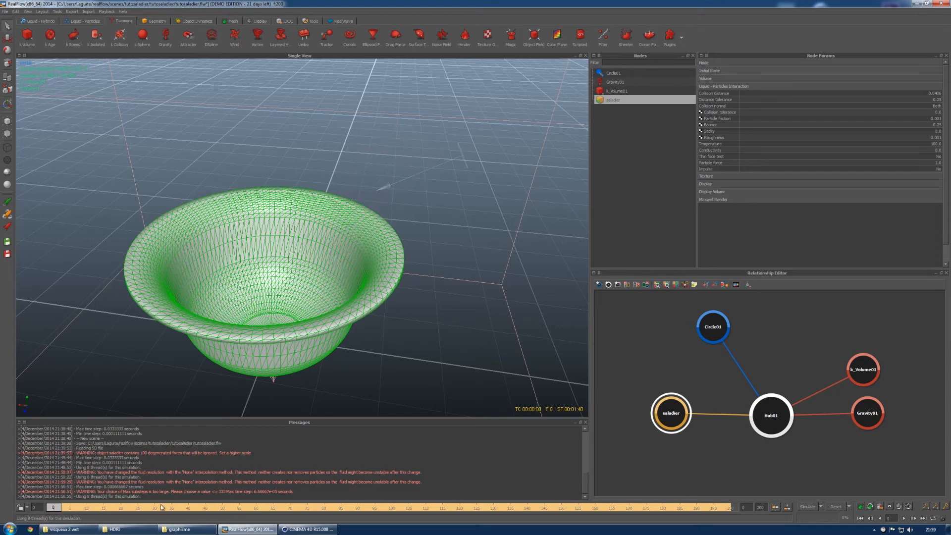
click(913, 518)
click(905, 518)
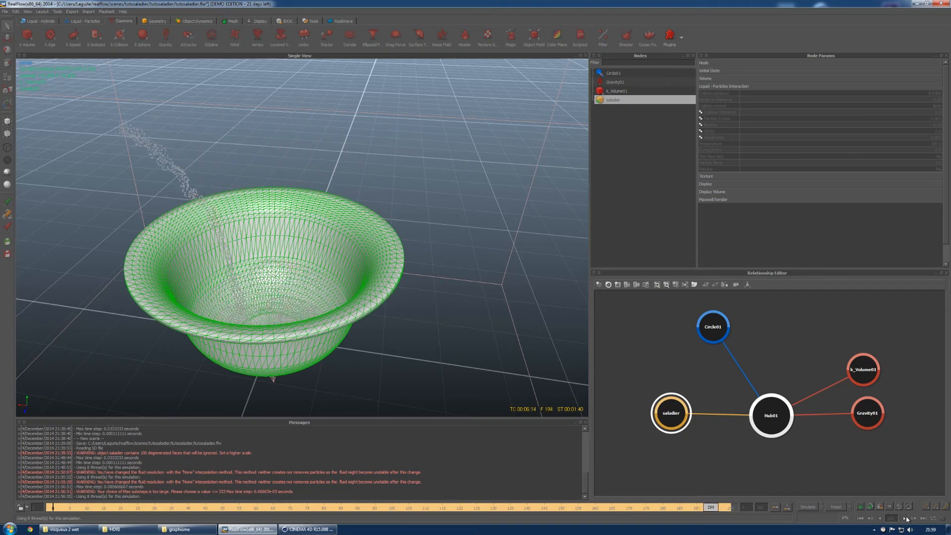
click(880, 519)
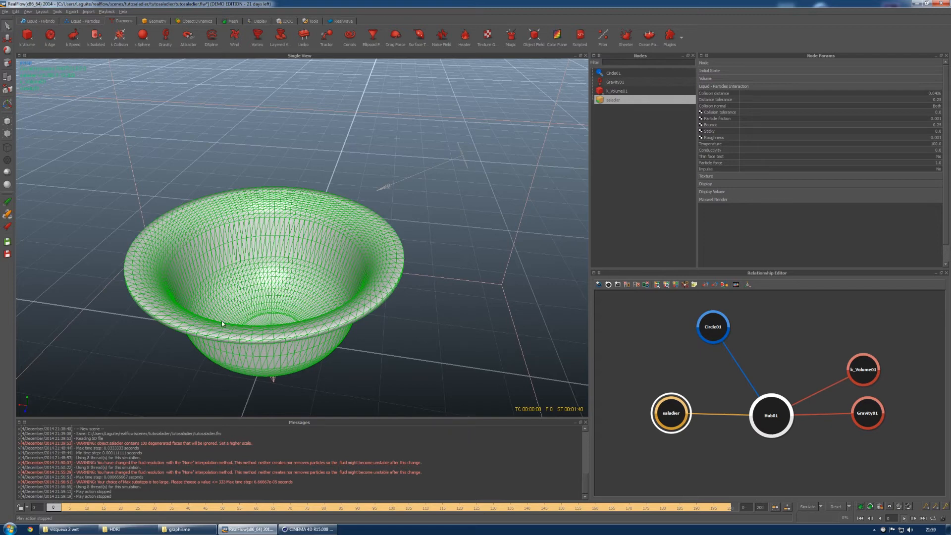
alt+middle_drag(215, 322, 234, 311)
alt+drag(233, 311, 245, 290)
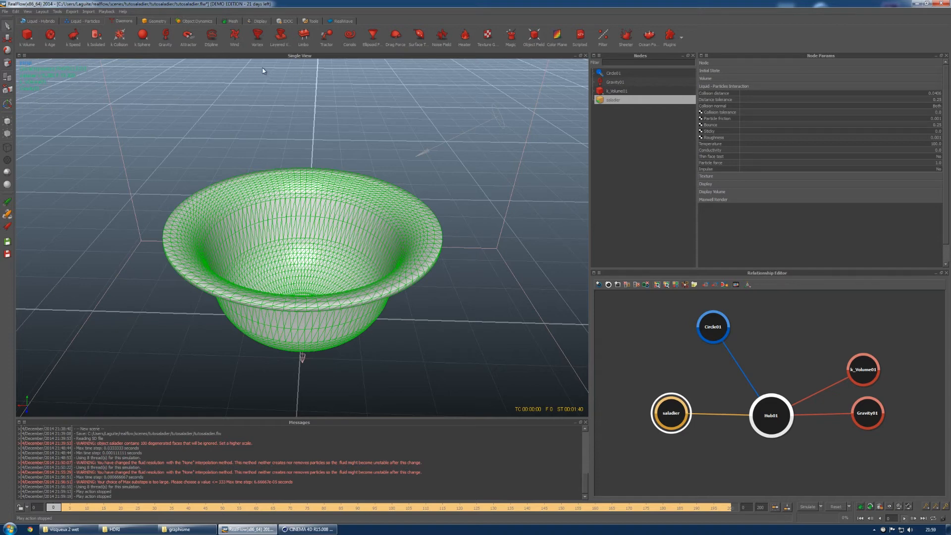
Step: Switch to CINEMA 4D to look at its Metaball generator among the modelling objects, and return to RealFlow
click(231, 21)
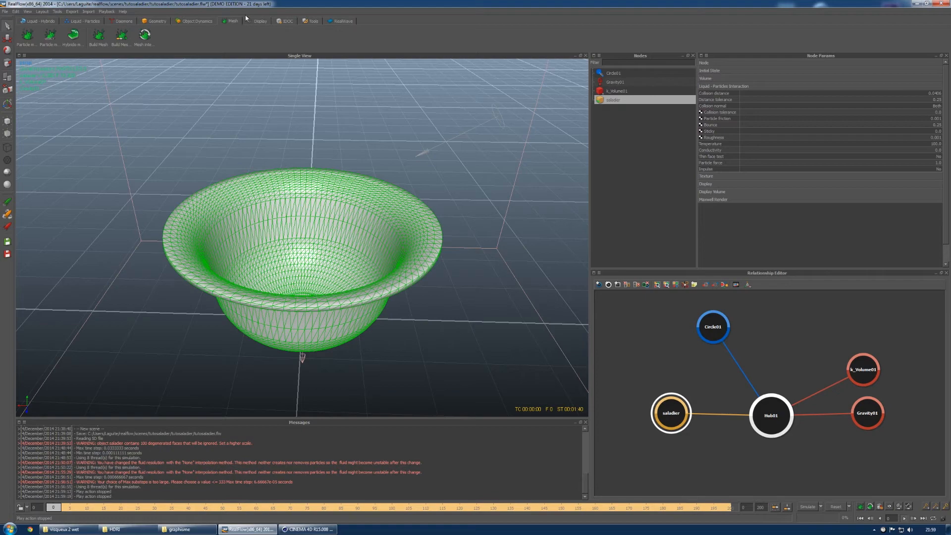
click(308, 529)
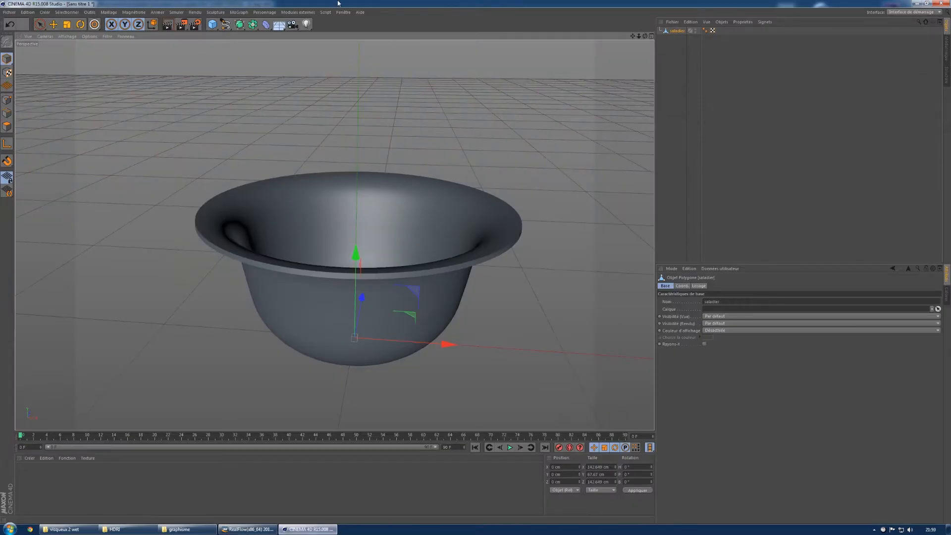
click(253, 25)
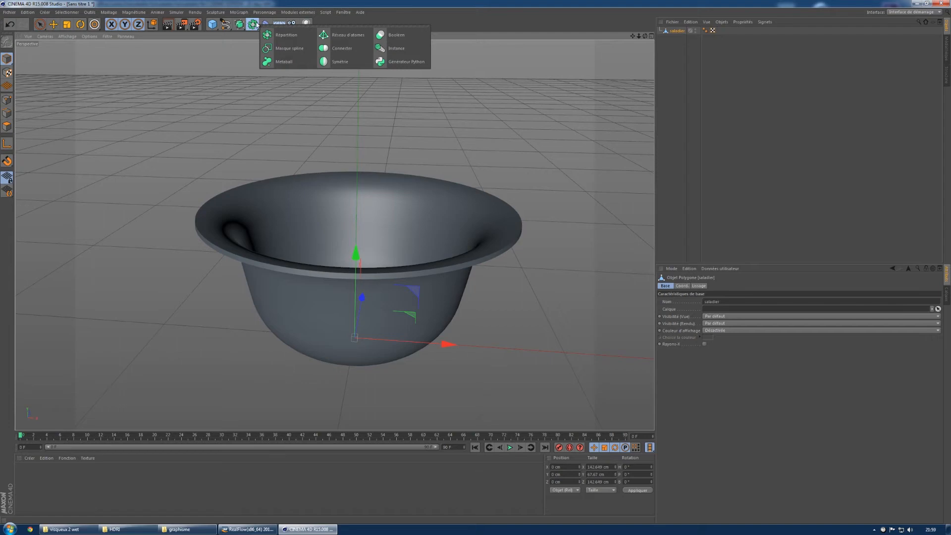
click(916, 4)
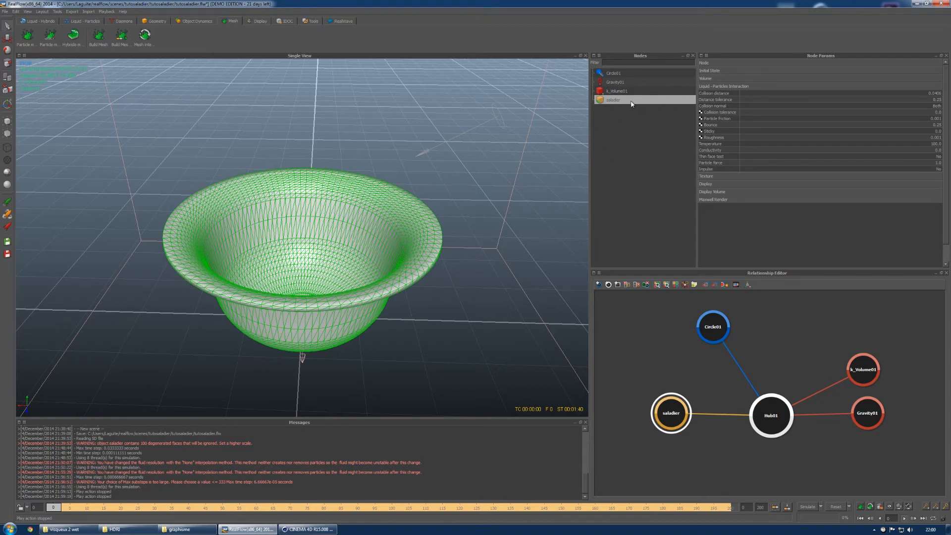
Step: Create a particle mesh from the Circle01 emitter and move the Circle01 node slightly in the Relationship Editor
click(612, 73)
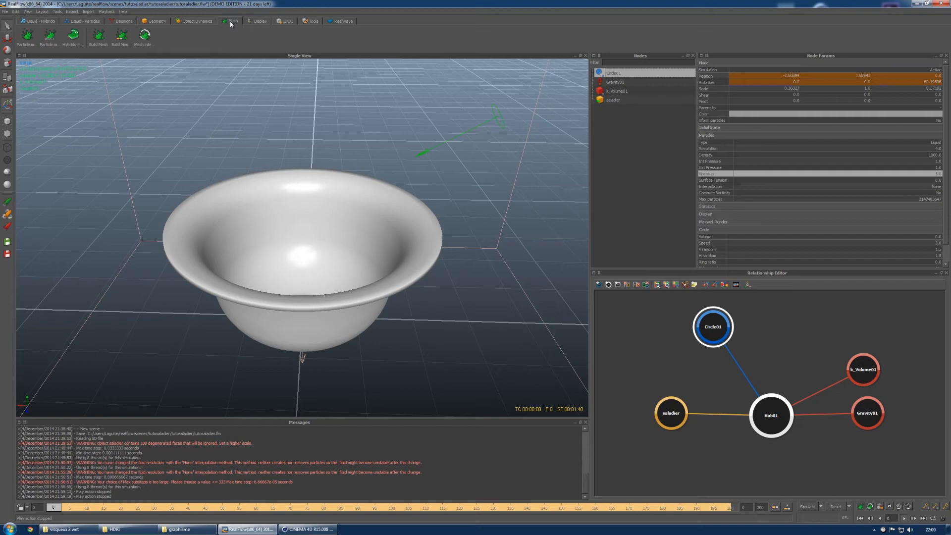
click(28, 36)
click(592, 100)
click(619, 111)
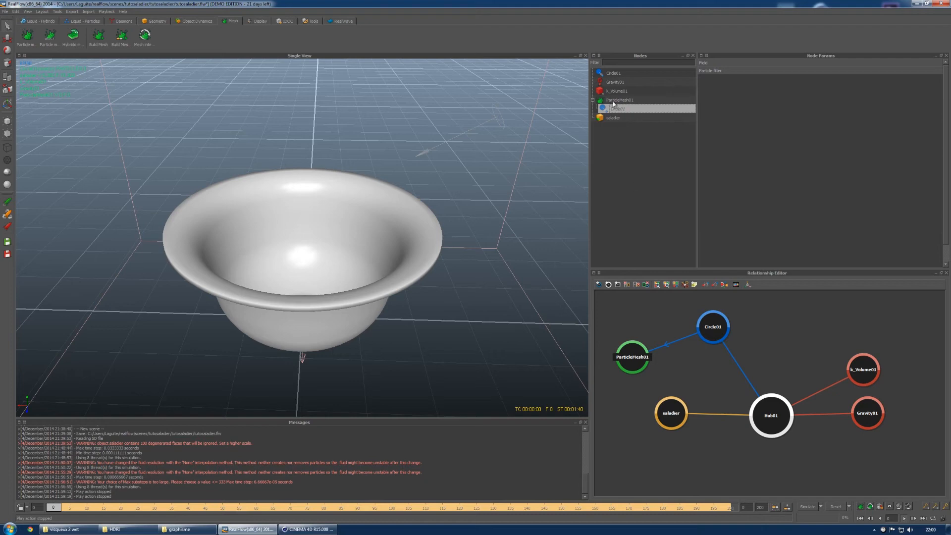
click(614, 101)
right_click(614, 101)
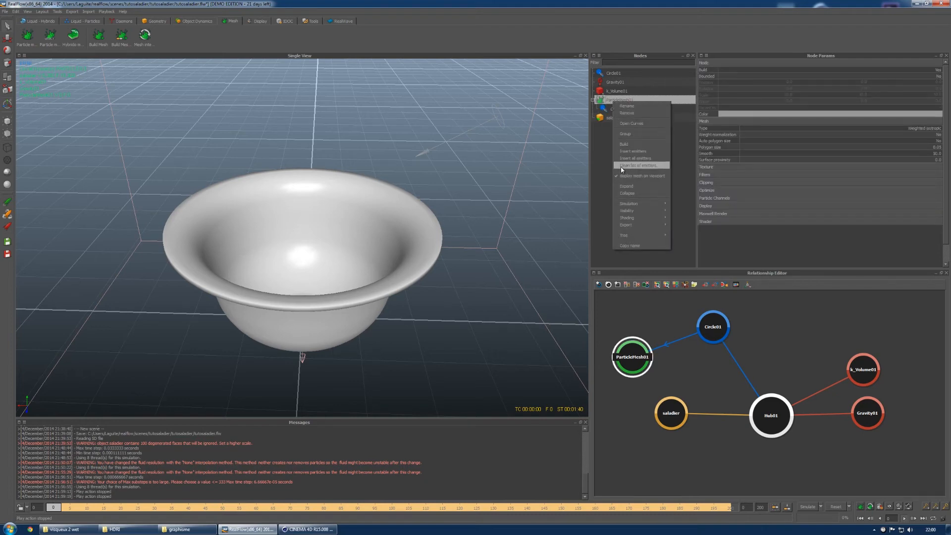
click(644, 354)
drag(710, 329, 729, 341)
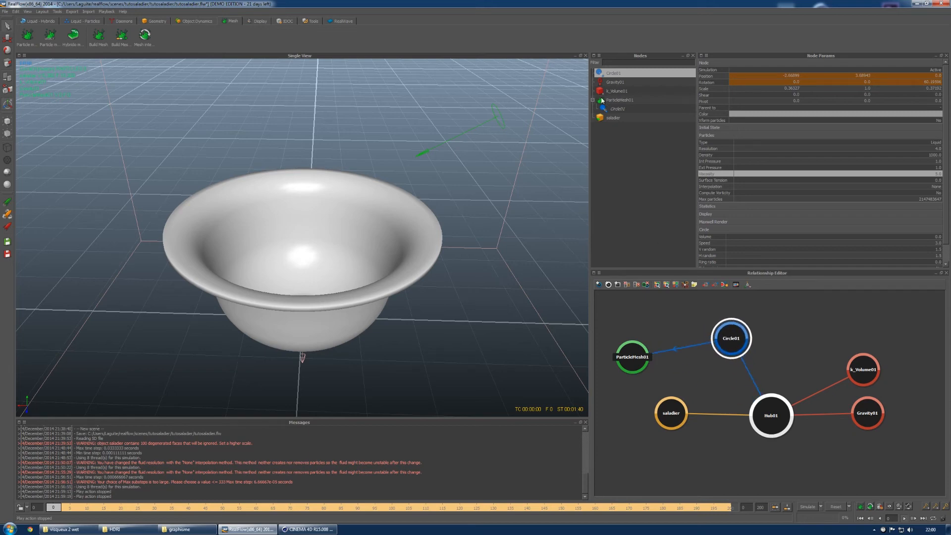
Step: Set the Polygon size of ParticleMesh01 to 0.03
click(594, 101)
click(619, 101)
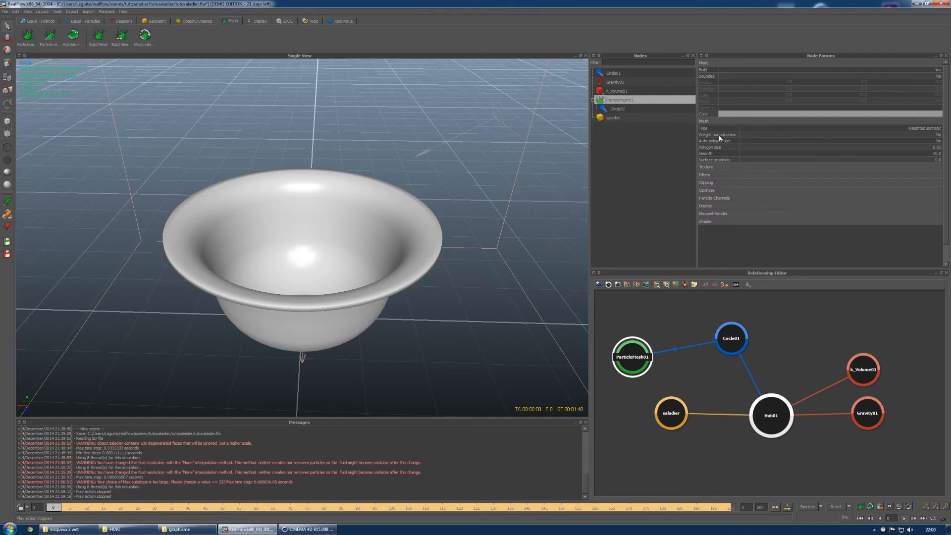
click(708, 148)
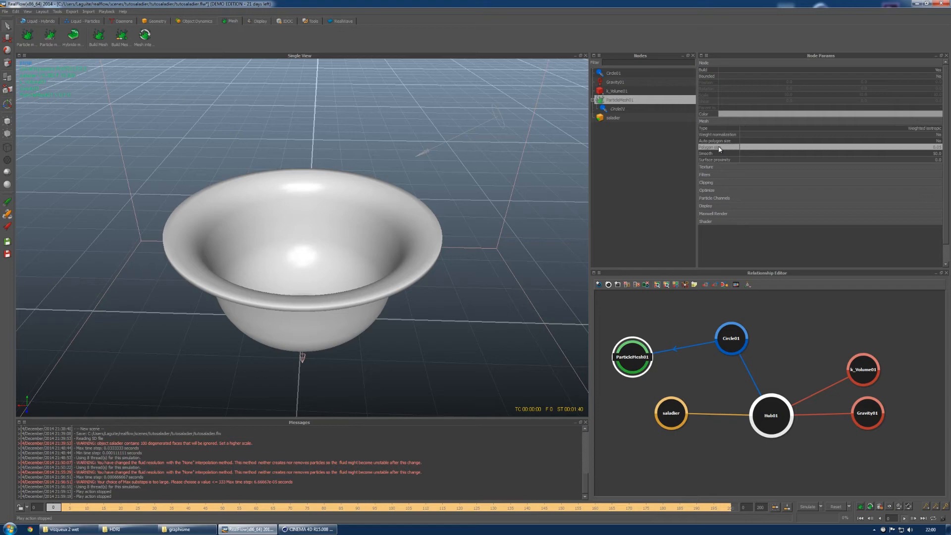
double_click(940, 147)
click(939, 147)
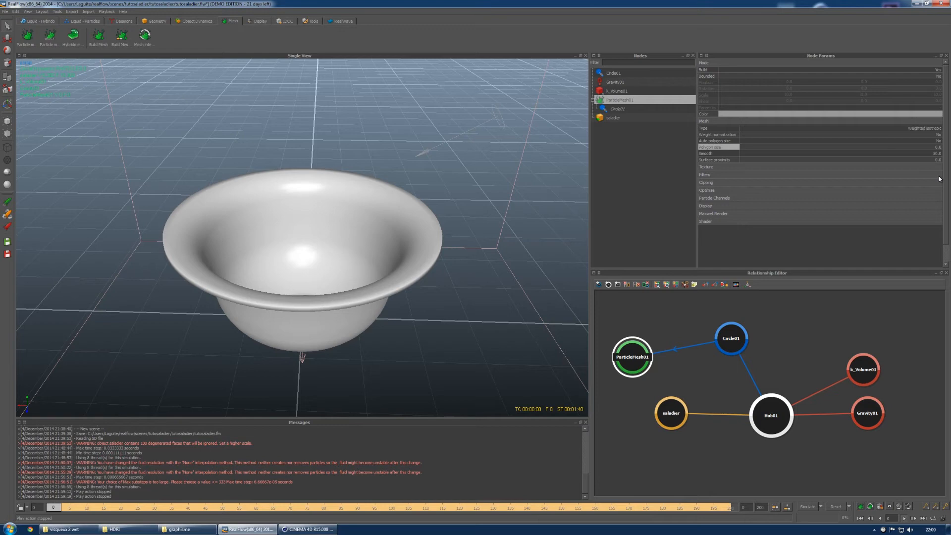
key(Return)
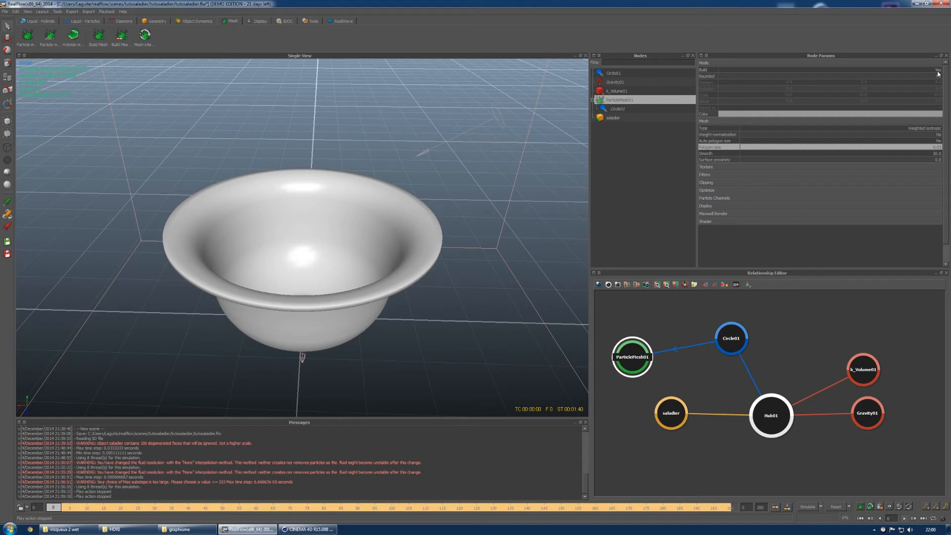
Step: Scrub through the pour, stop at frame 59, build the particle mesh there and inspect its surface up close
drag(54, 508, 644, 486)
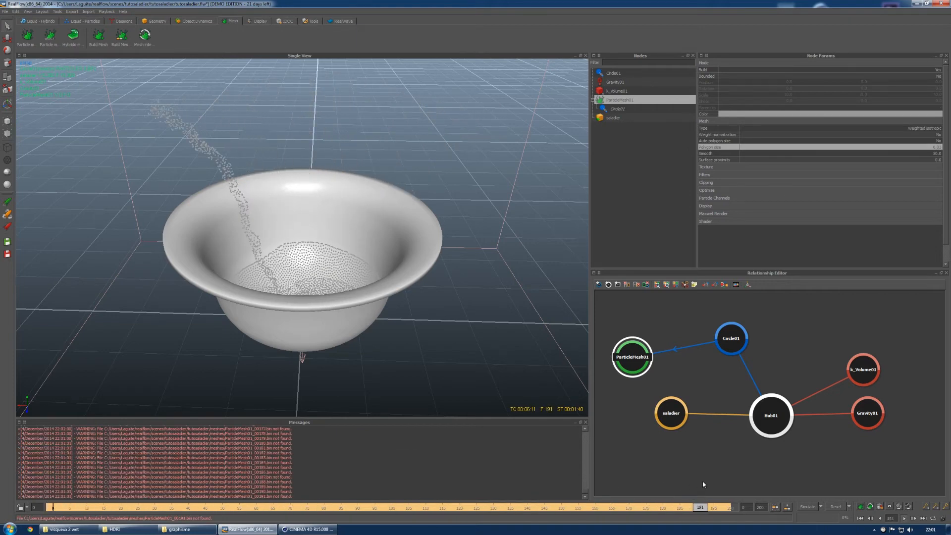
drag(703, 484, 52, 490)
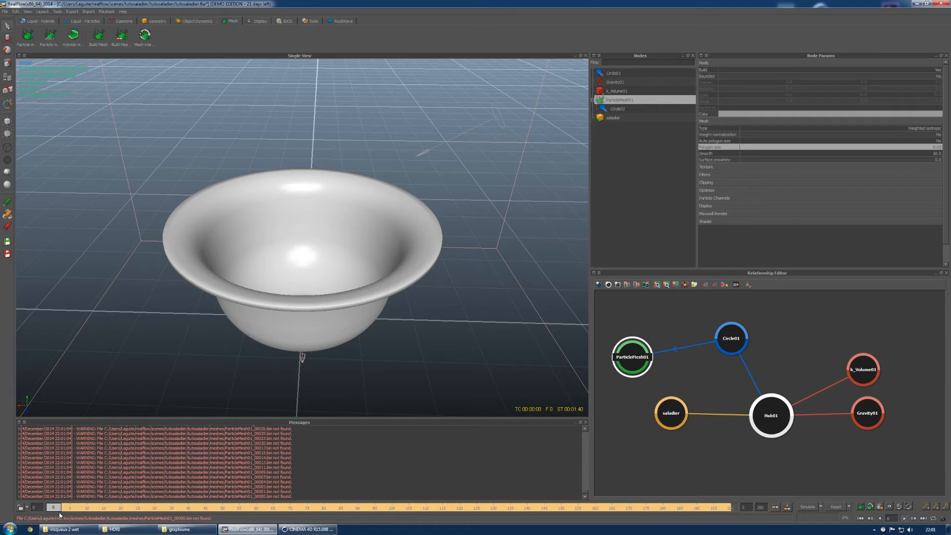
drag(62, 512, 255, 477)
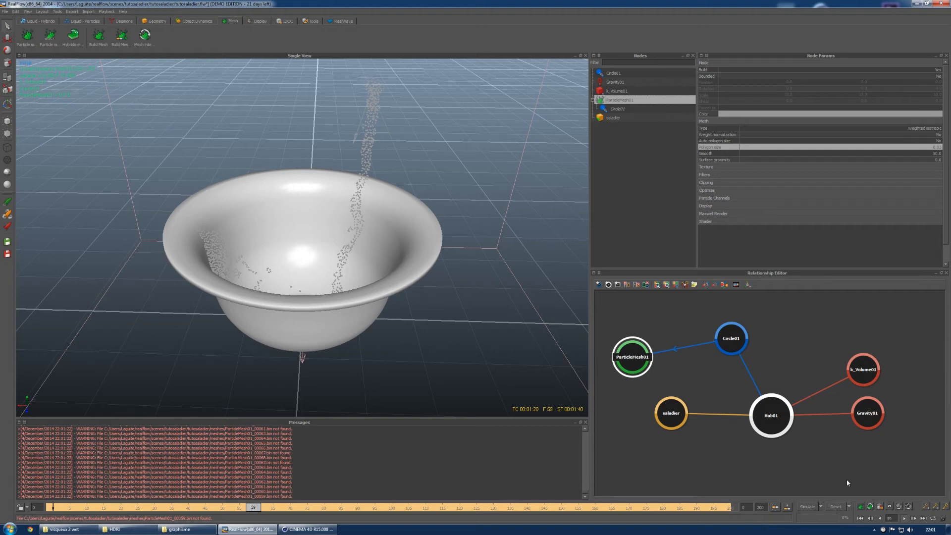
click(861, 508)
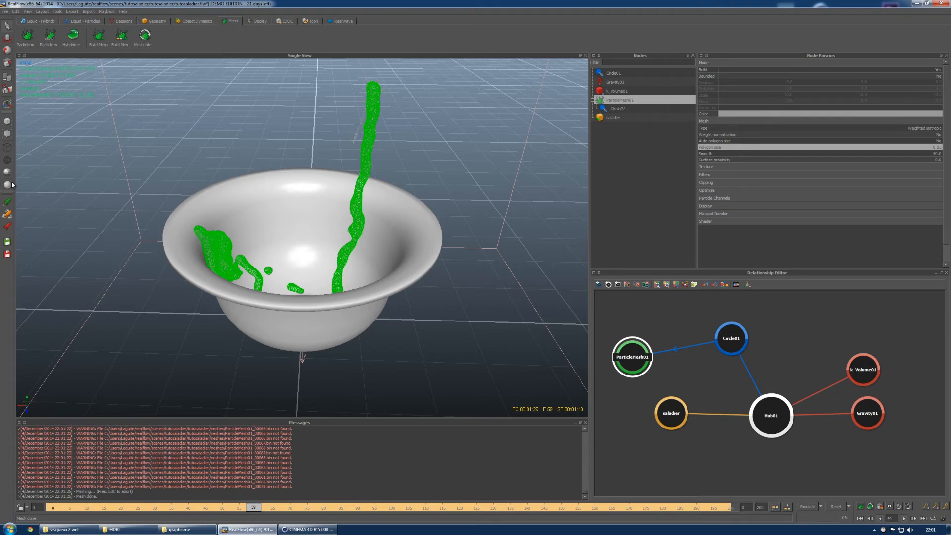
click(184, 291)
alt+right_drag(228, 260, 258, 258)
alt+drag(108, 308, 125, 284)
alt+right_drag(125, 285, 102, 287)
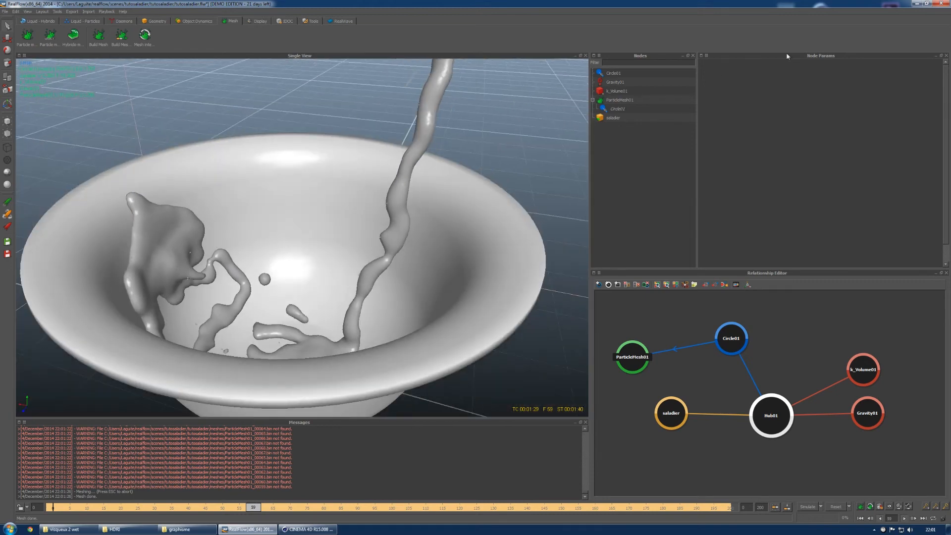
Step: Try a Smooth value of 60 on ParticleMesh01 and rebuild the mesh at the current frame
click(618, 101)
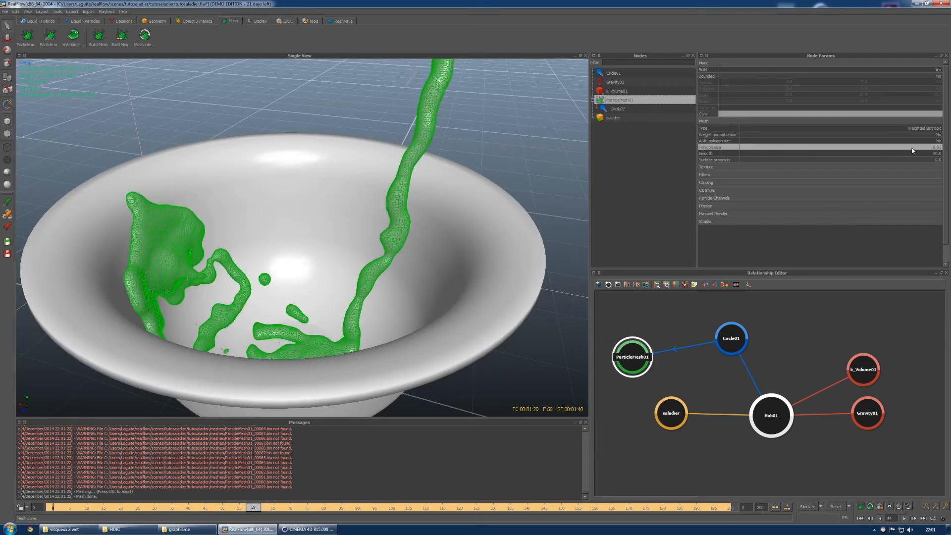
double_click(933, 154)
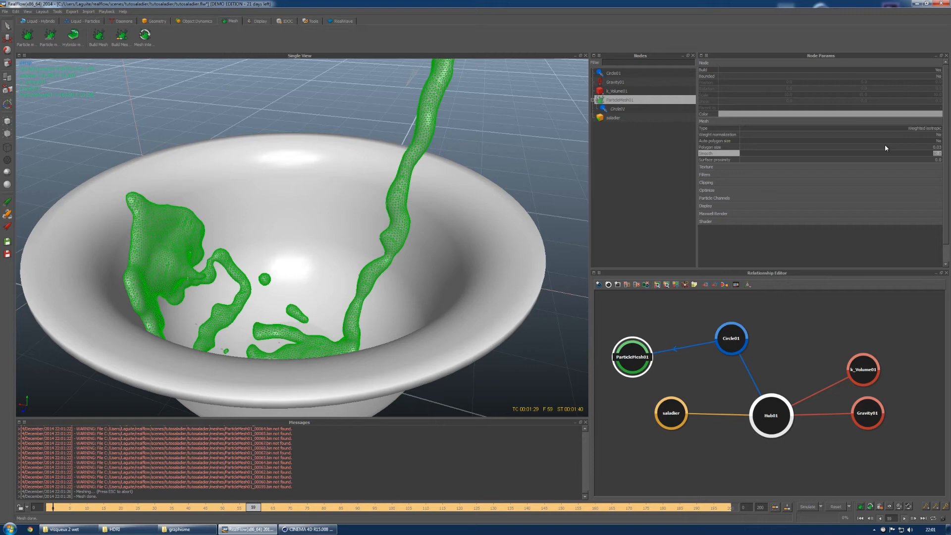
text(60)
key(Return)
click(861, 507)
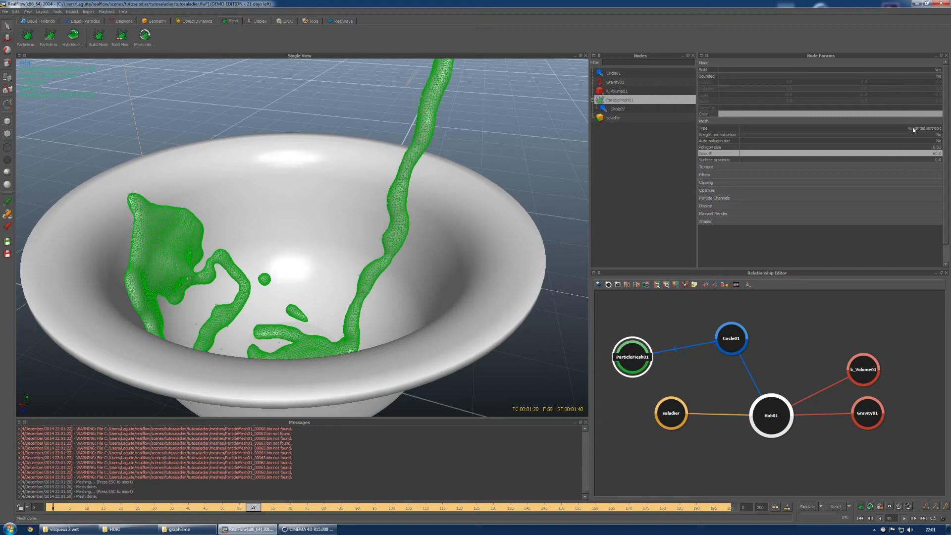
Step: Set the Smooth value of ParticleMesh01 to 40 and rebuild the mesh at the current frame
double_click(936, 153)
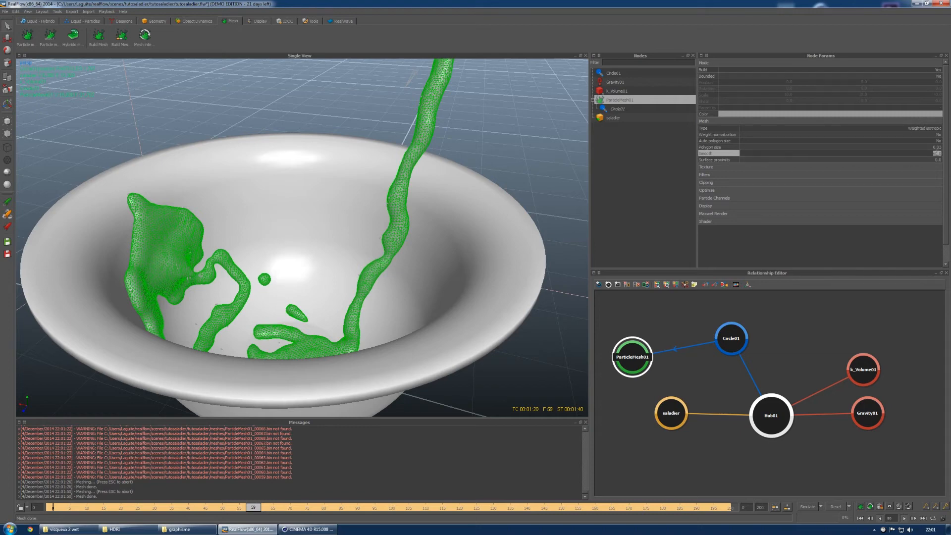
text(40)
key(Return)
click(861, 507)
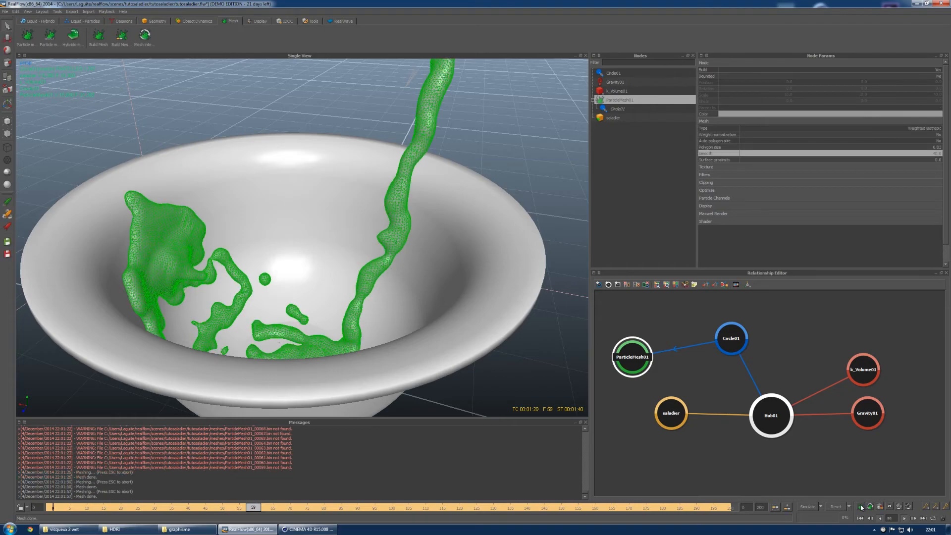
Step: Examine the meshed liquid stream and its contact with the bowl from several angles, and clear the selection
click(309, 283)
alt+drag(213, 257, 230, 283)
alt+right_drag(312, 296, 320, 265)
alt+drag(326, 286, 358, 247)
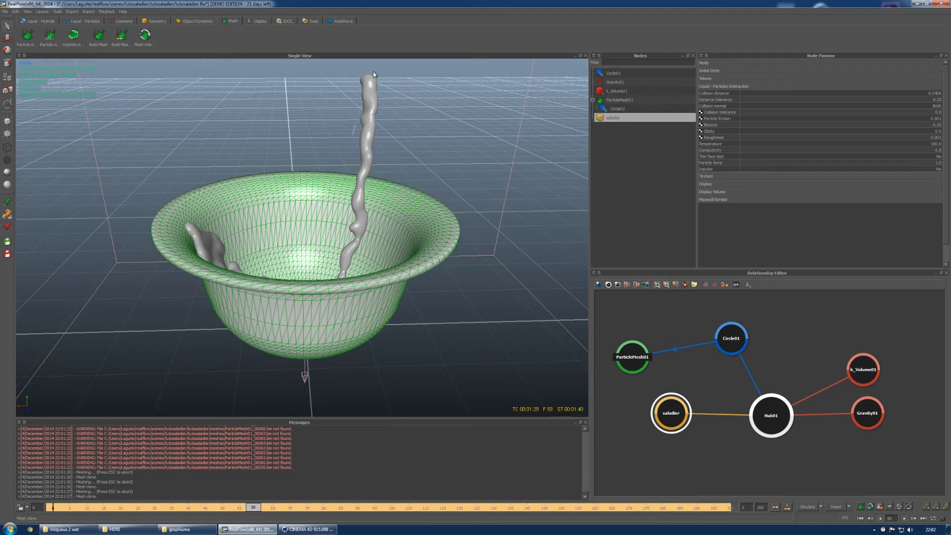
alt+drag(361, 180, 419, 98)
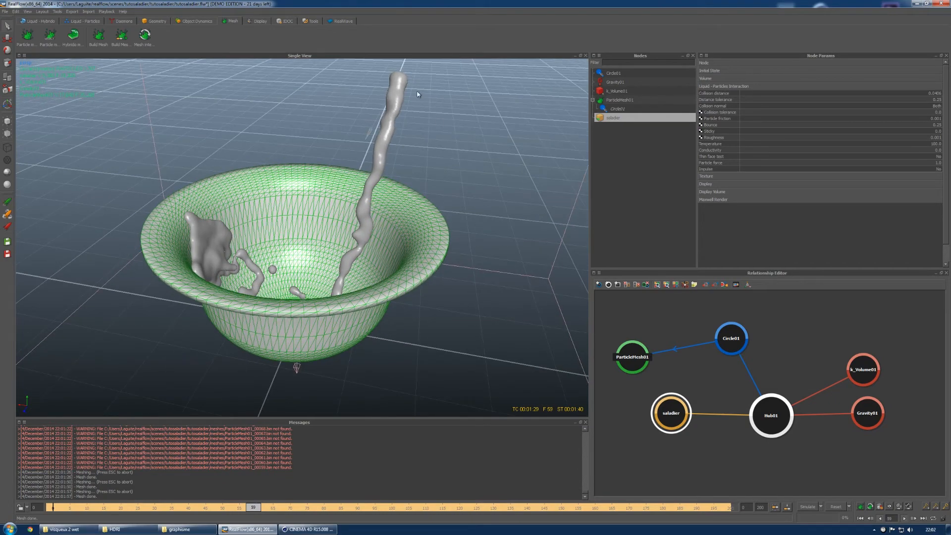
alt+drag(330, 278, 370, 122)
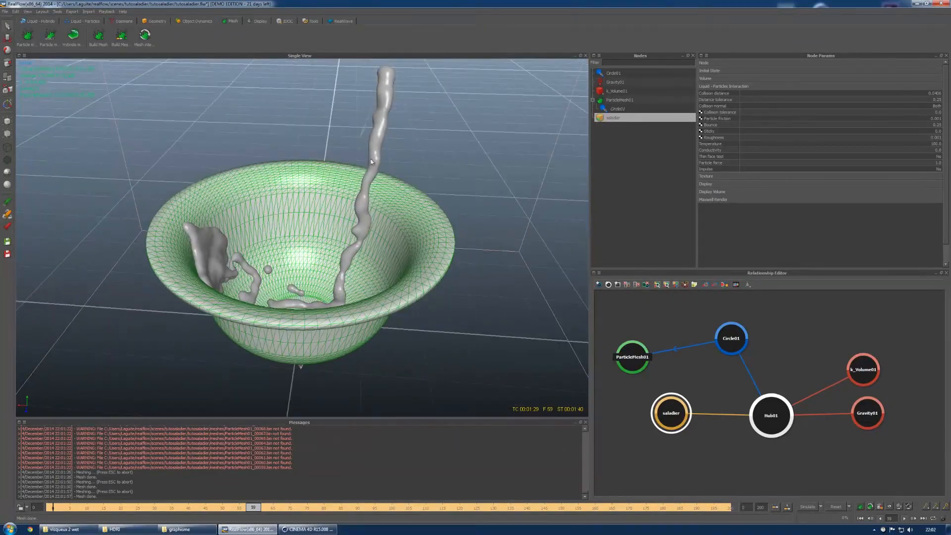
alt+drag(254, 255, 252, 254)
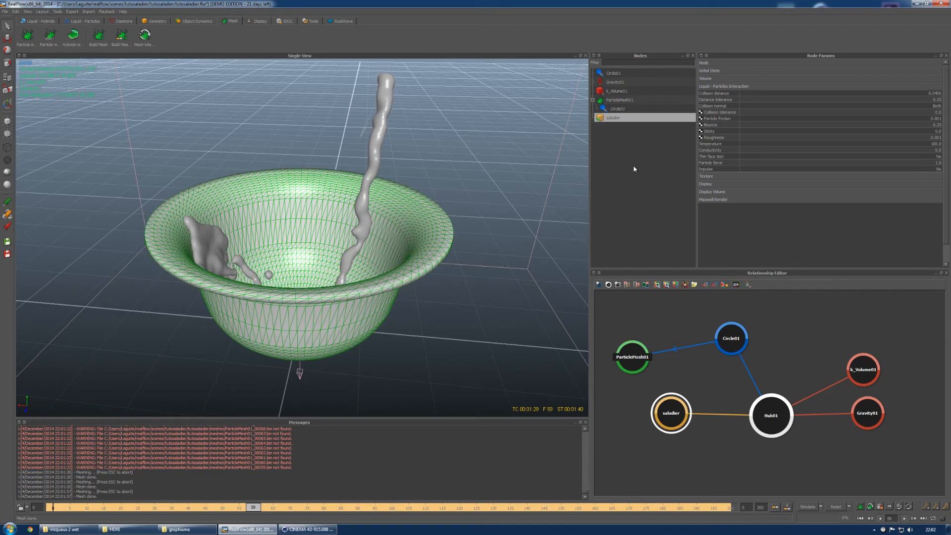
click(628, 148)
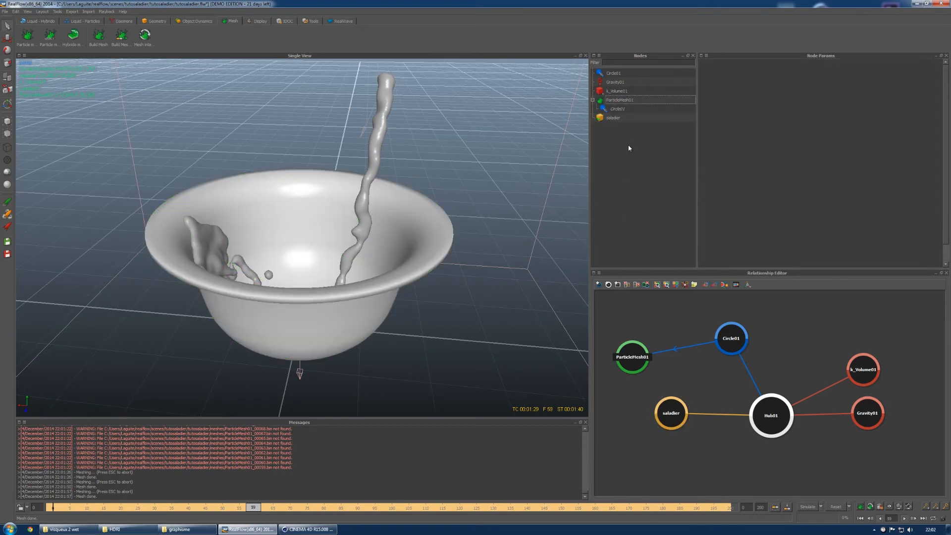
Step: Return to frame 0 and build the ParticleMesh01 mesh sequence from there to the end of the timeline
drag(250, 510, 1, 513)
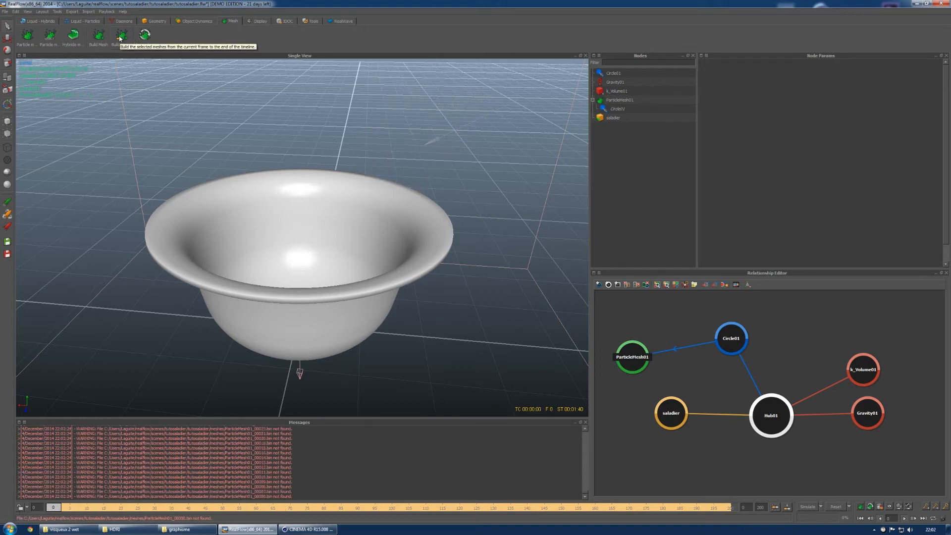
click(626, 99)
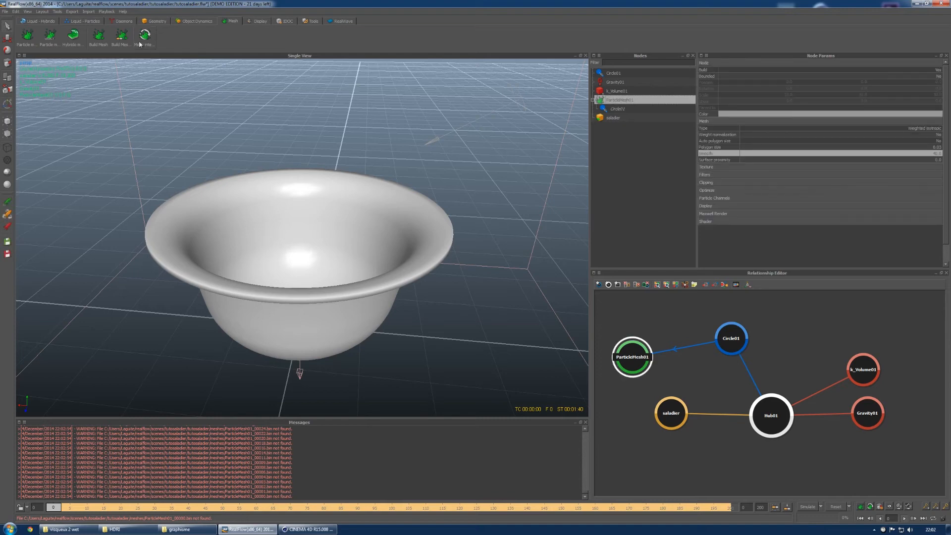
click(123, 42)
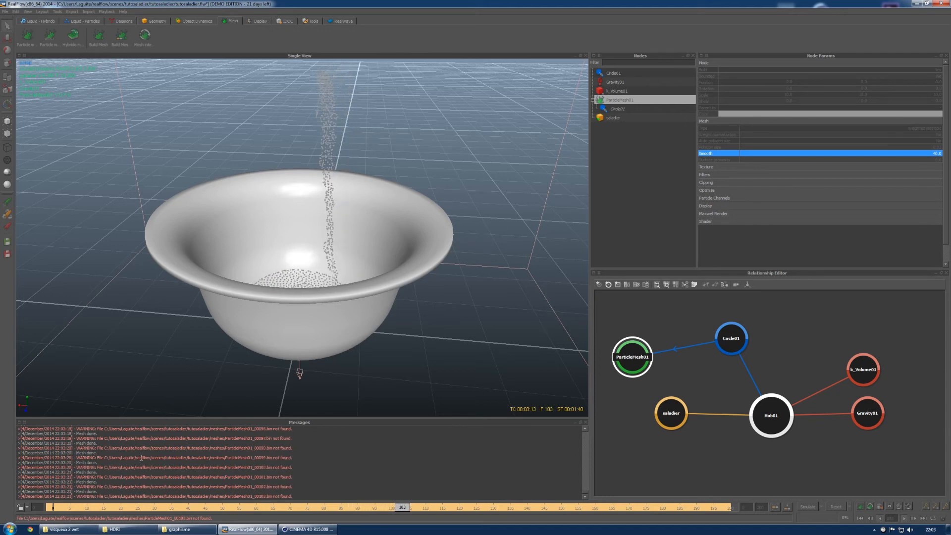
Step: Open the scene's meshes folder in Windows Explorer, inside realflow, scenes, tutosaladier, tutosaladier
click(10, 528)
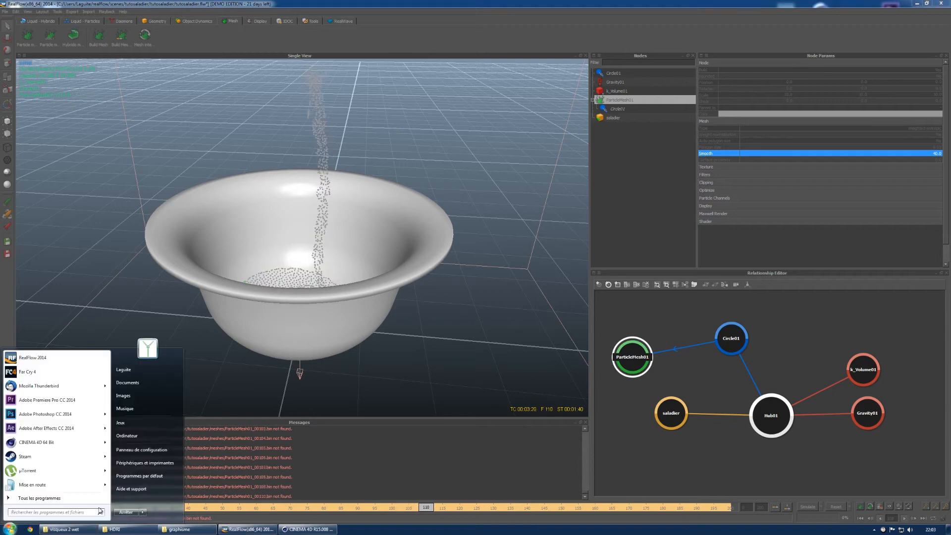
click(123, 370)
click(311, 238)
double_click(310, 237)
double_click(289, 222)
double_click(290, 222)
click(287, 199)
double_click(287, 198)
double_click(293, 214)
Step: Check the generated ParticleMesh01 .bin sequence from its latest frames back to ParticleMesh01_00000.bin
scroll(427, 269, down, 20)
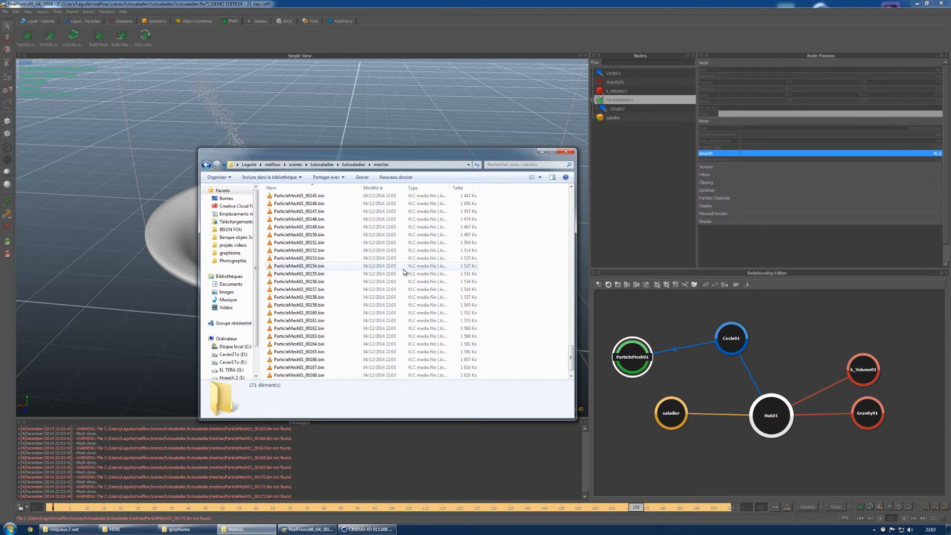
click(424, 369)
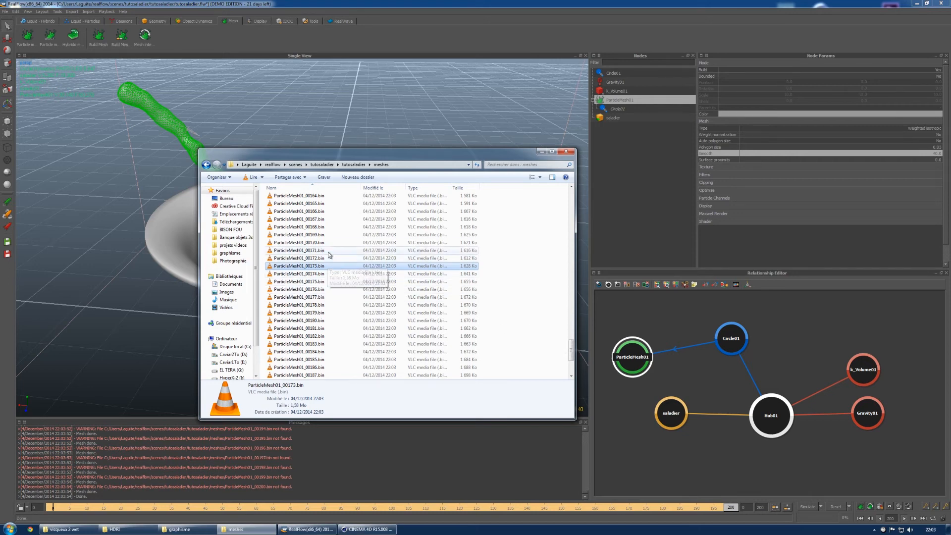
drag(573, 355, 572, 194)
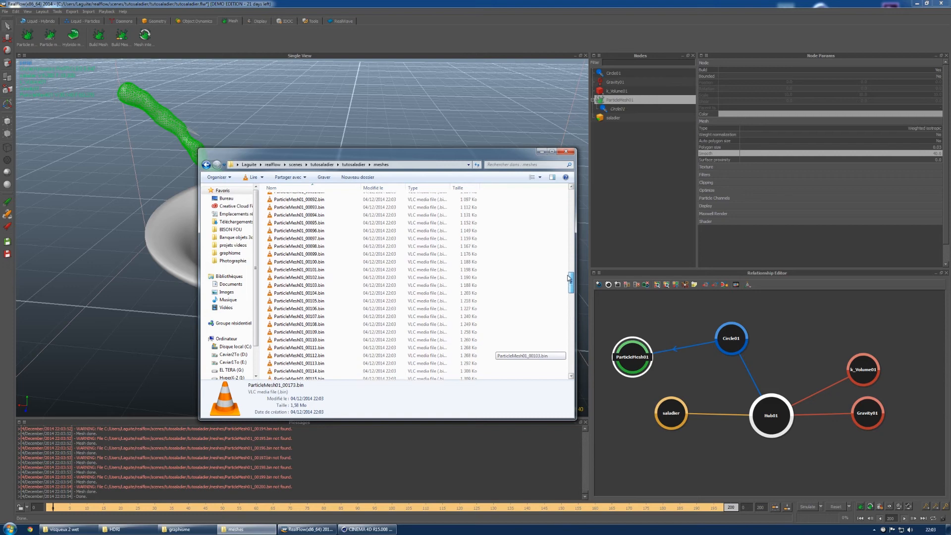
click(307, 199)
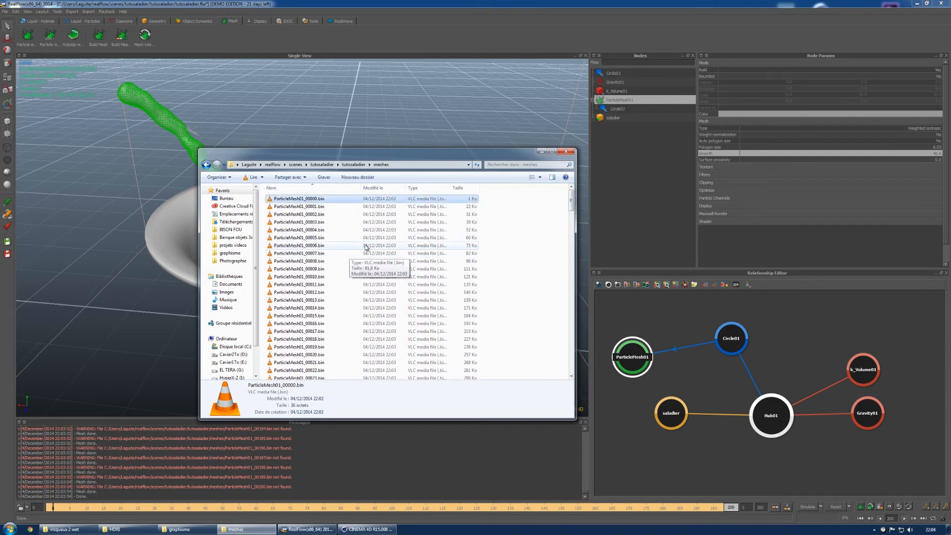
Step: Switch to RealFlow, clear the selection, and review the meshed liquid animation around the bowl, ending at frame 0
click(136, 15)
click(74, 12)
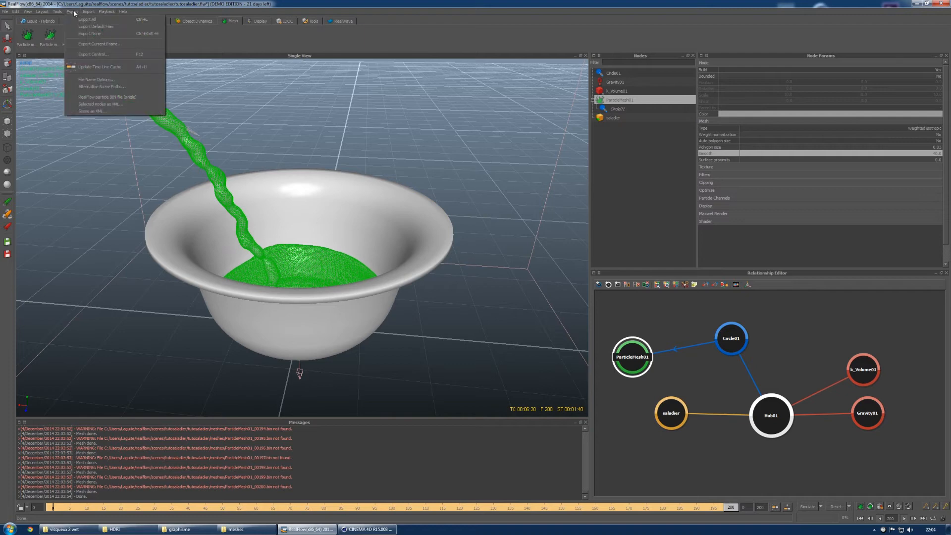
click(75, 13)
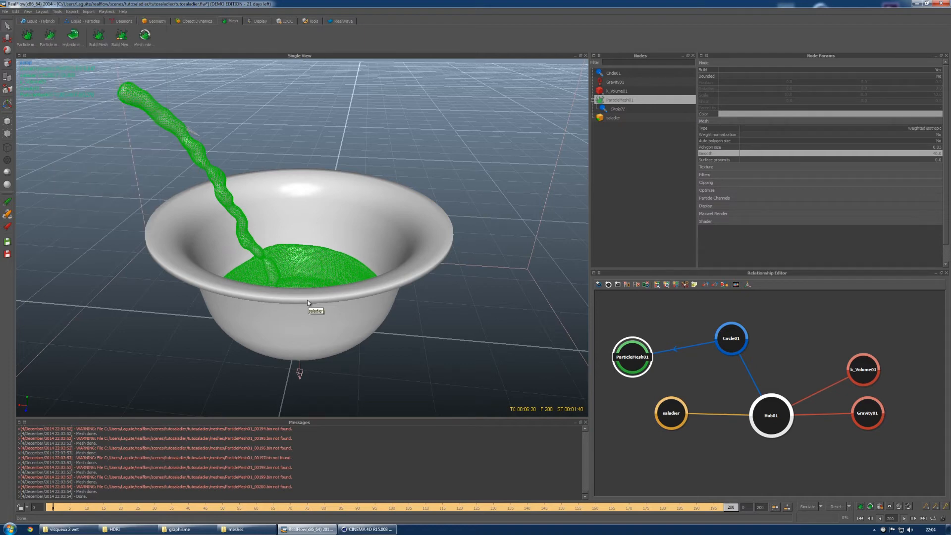
mouse_move(297, 306)
alt+mouse_down()
mouse_move(286, 308)
mouse_move(293, 294)
mouse_move(308, 303)
alt+mouse_up()
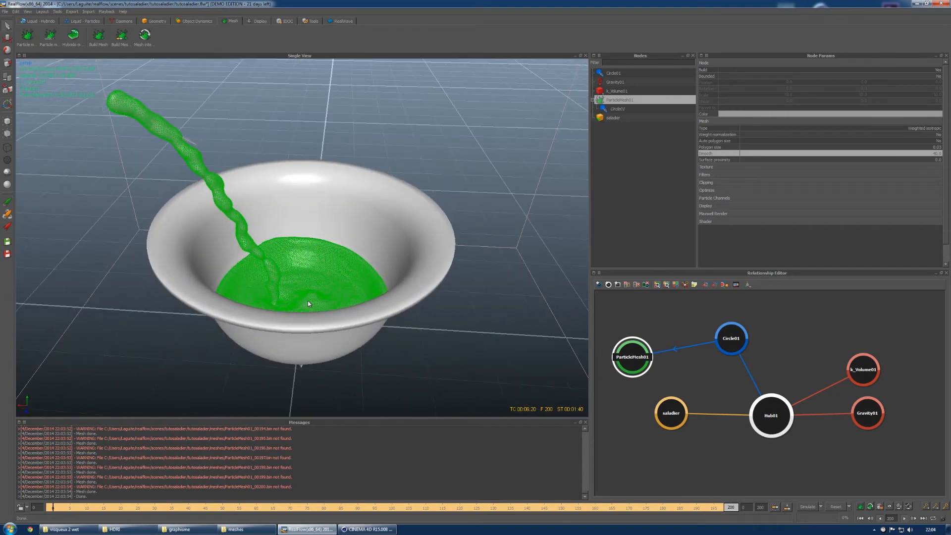
click(643, 225)
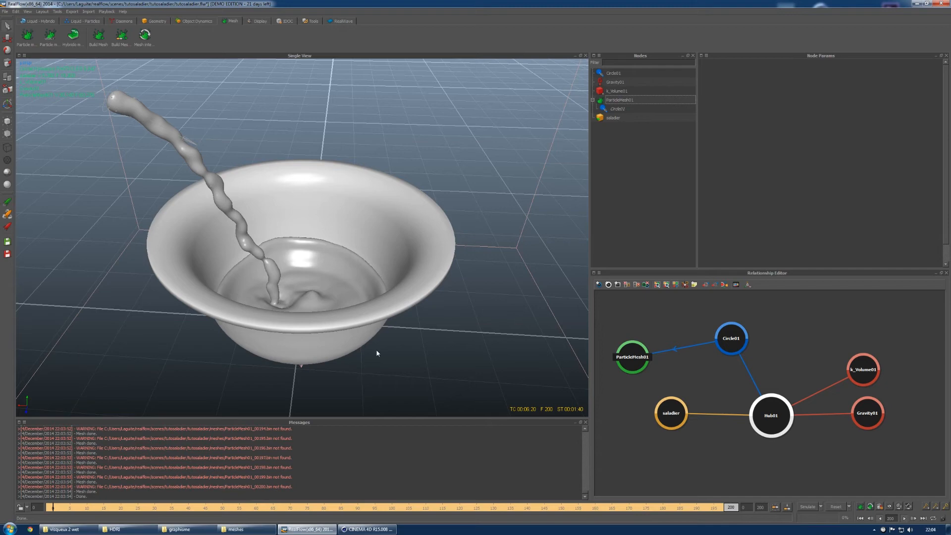
alt+drag(267, 317, 317, 297)
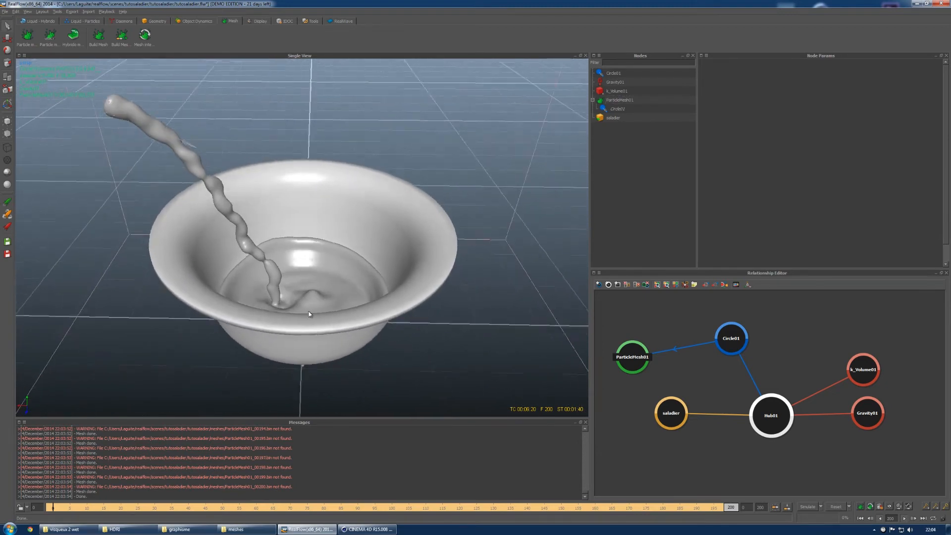
drag(728, 510, 111, 510)
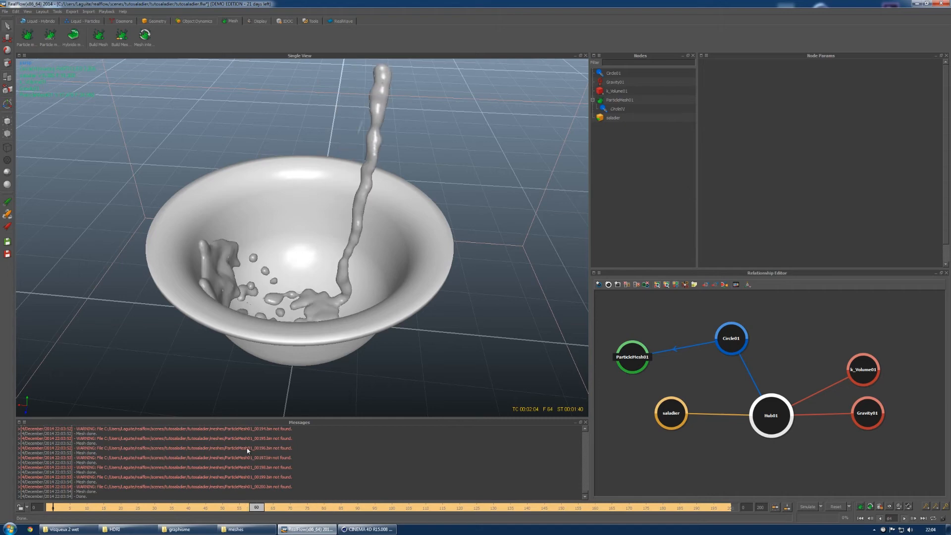
drag(100, 495, 53, 495)
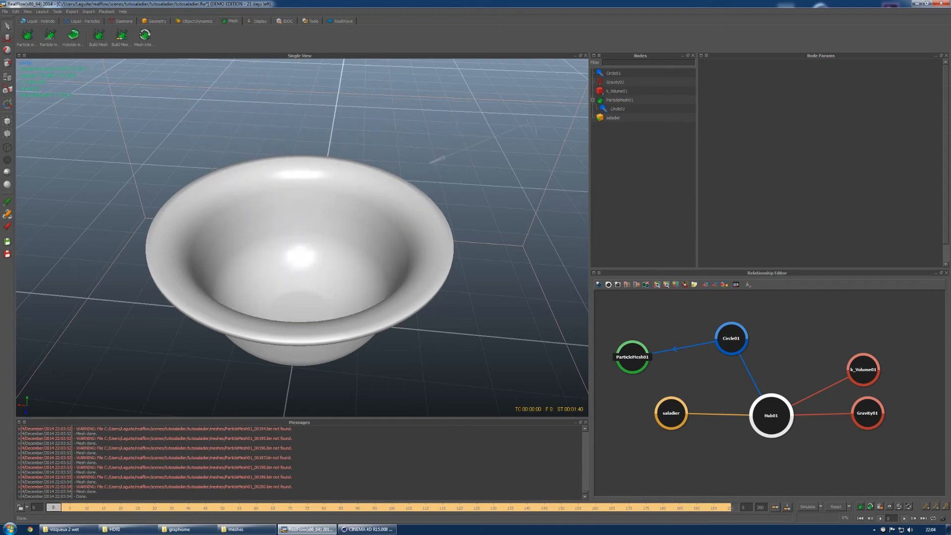
Step: Switch to CINEMA 4D and add a RealFlow Mesh Importer object to the salad bowl scene
click(367, 529)
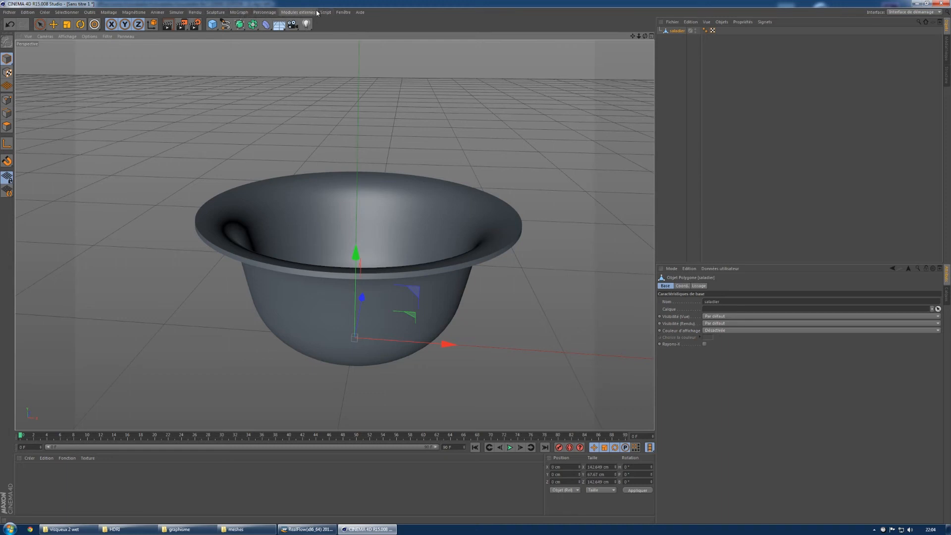
click(297, 12)
mouse_move(307, 33)
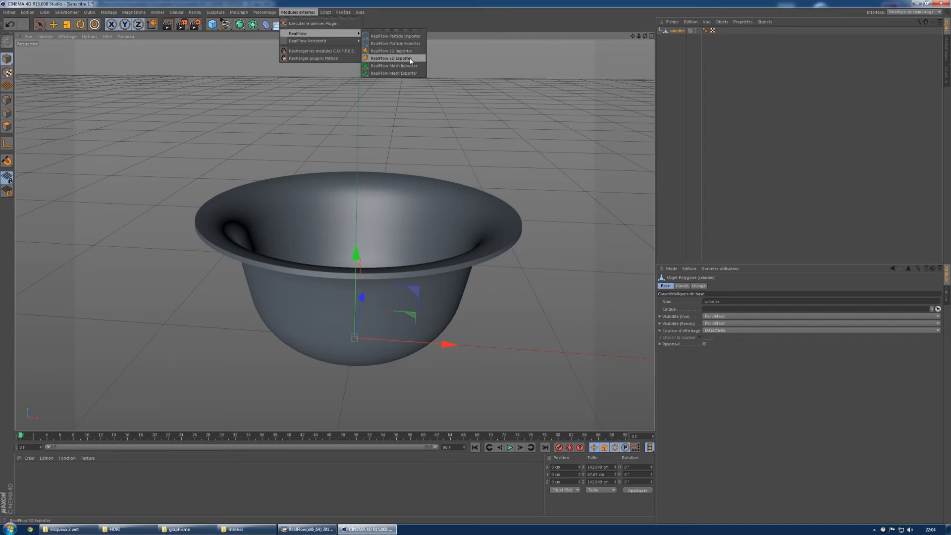
click(398, 66)
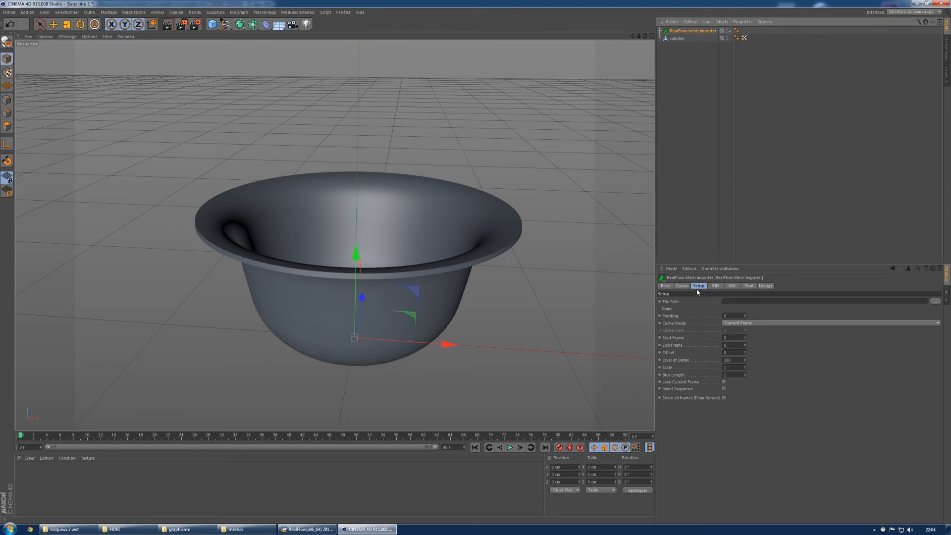
Step: Load ParticleMesh01_00000.bin into the importer from the meshes folder inside realflow, scenes, tutosaladier, tutosaladier
click(936, 302)
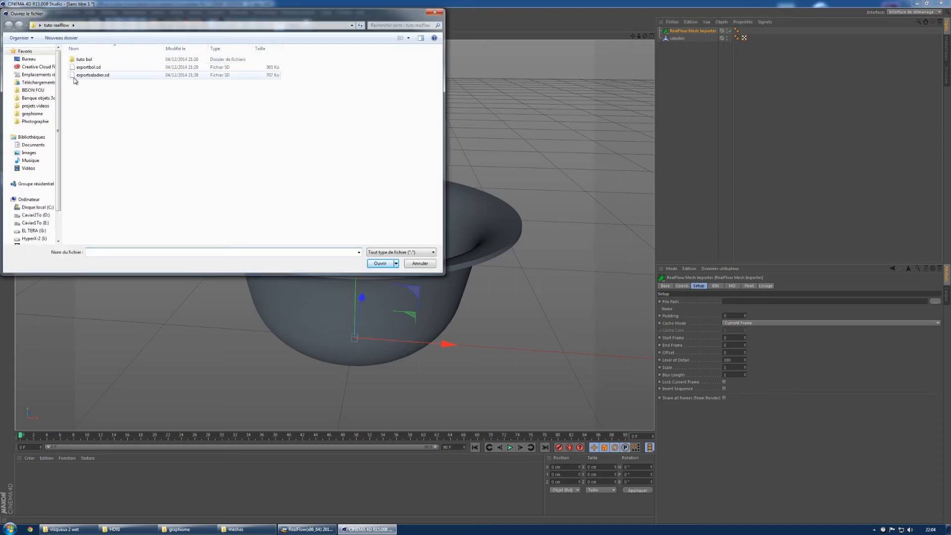
click(27, 59)
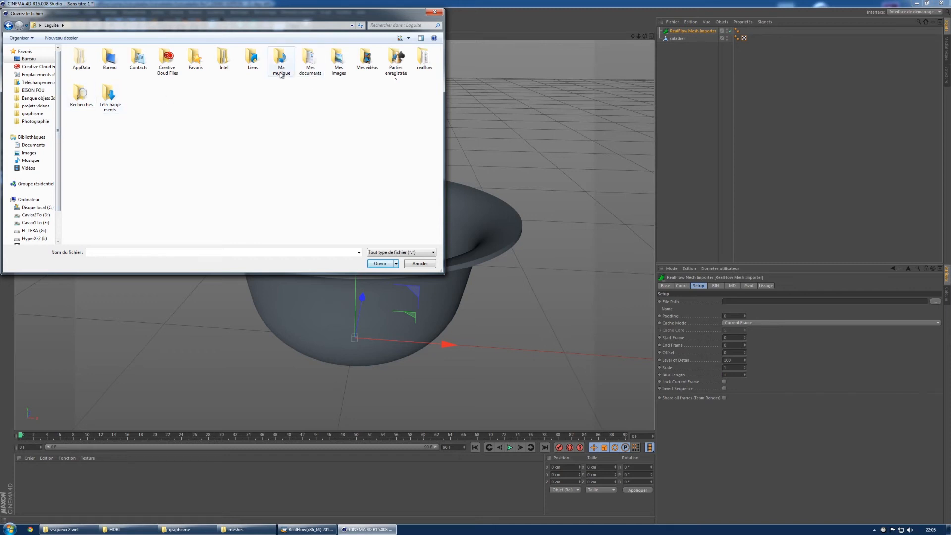
double_click(424, 58)
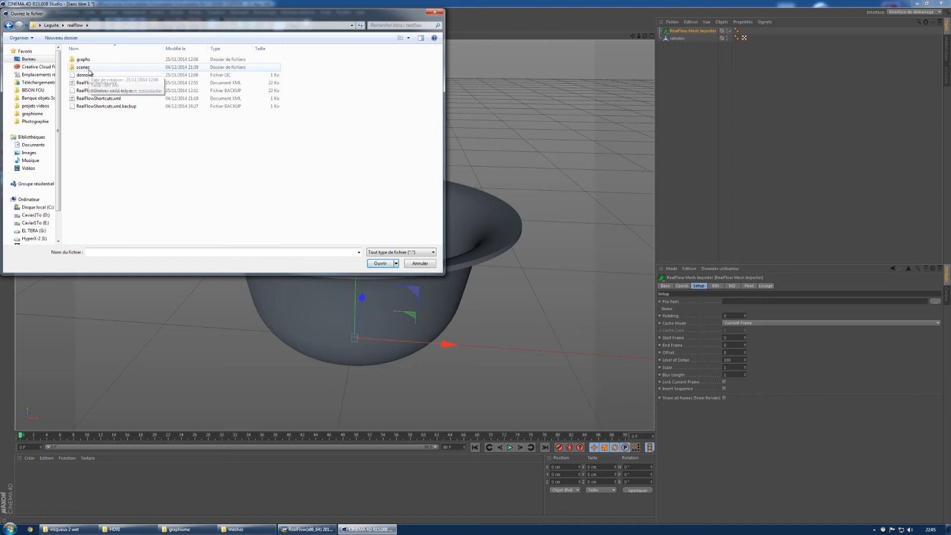
double_click(82, 67)
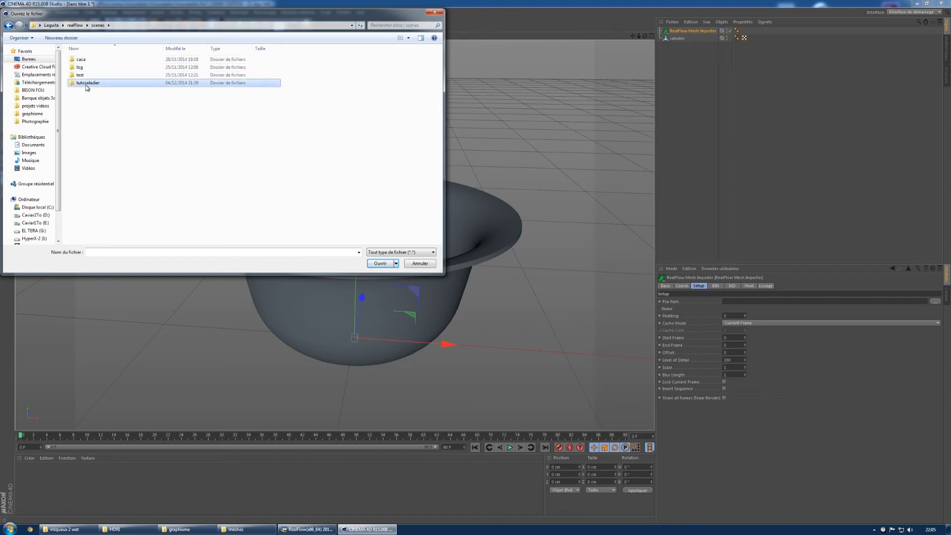
double_click(94, 83)
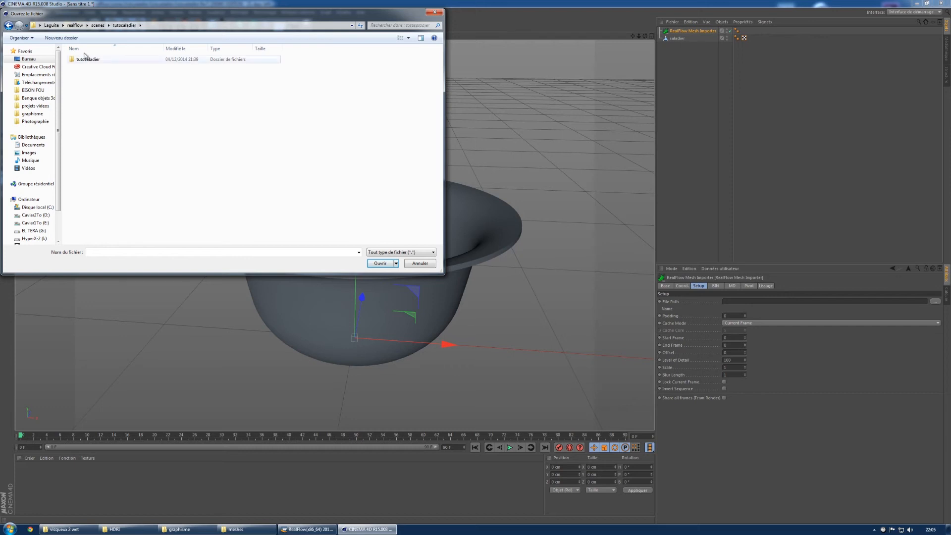
double_click(91, 60)
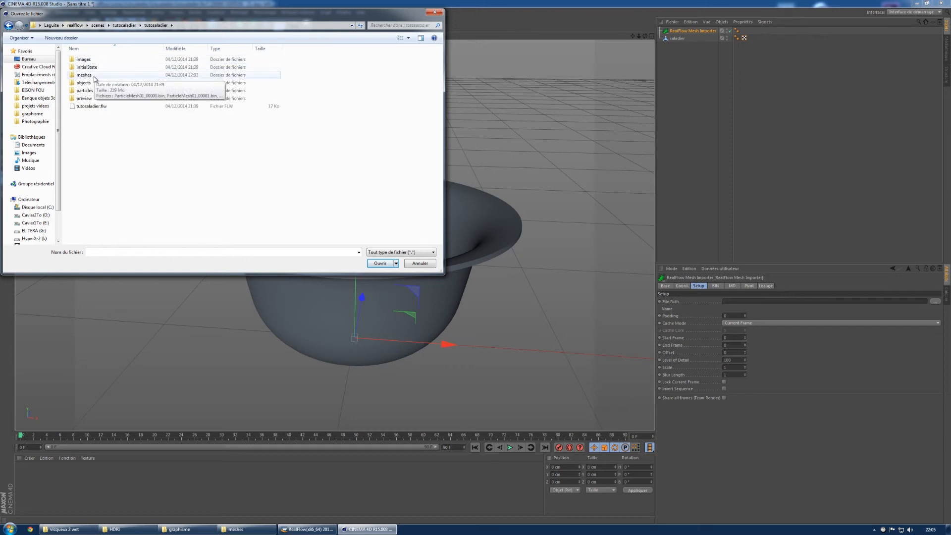
double_click(95, 76)
click(125, 60)
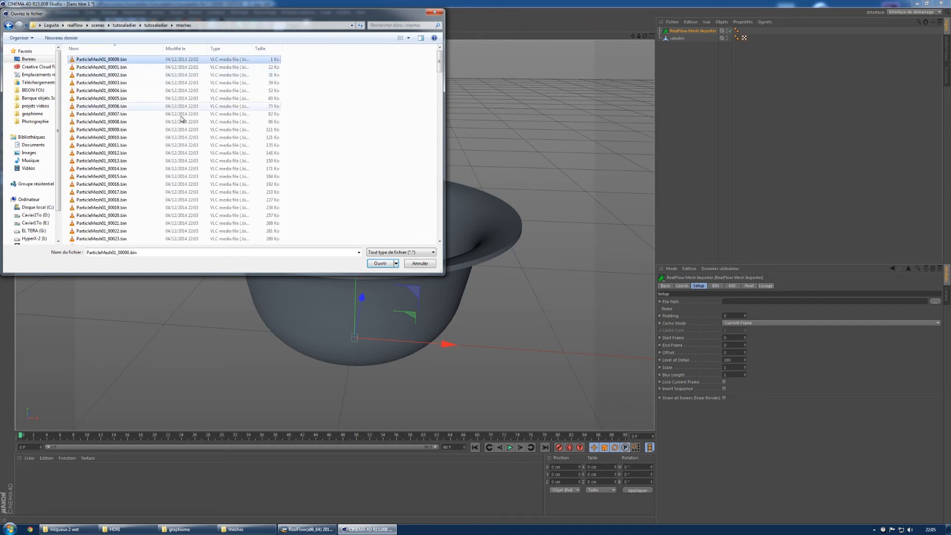
scroll(335, 147, down, 14)
scroll(334, 147, up, 14)
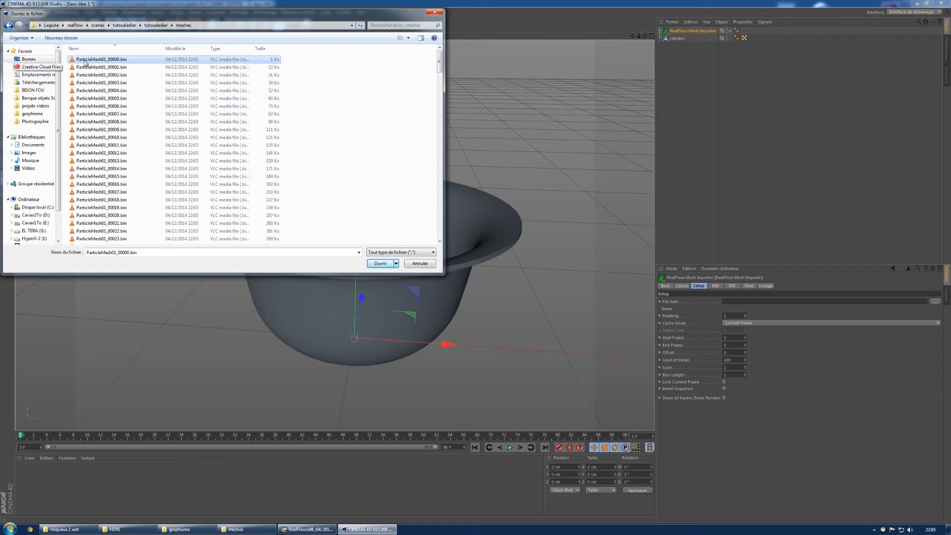
click(379, 263)
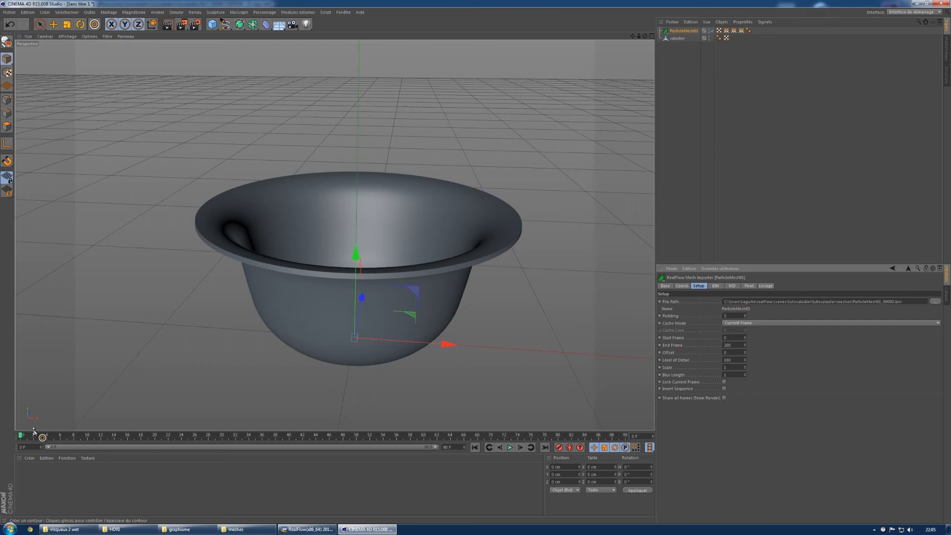
Step: Check the scene scale in the RealFlow SD Exporter and set the imported mesh's Scale to 0.333
mouse_move(21, 435)
mouse_down()
mouse_move(295, 434)
mouse_move(20, 435)
mouse_up()
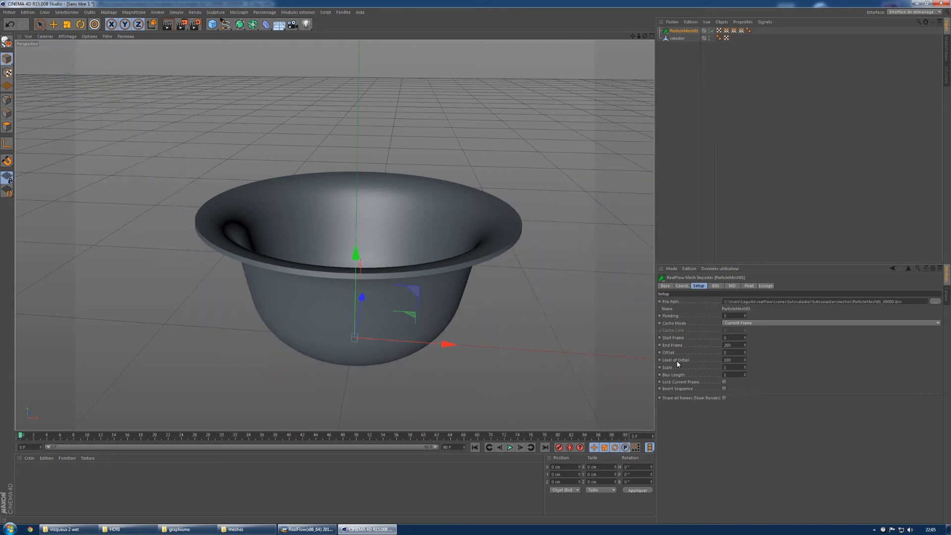
click(735, 367)
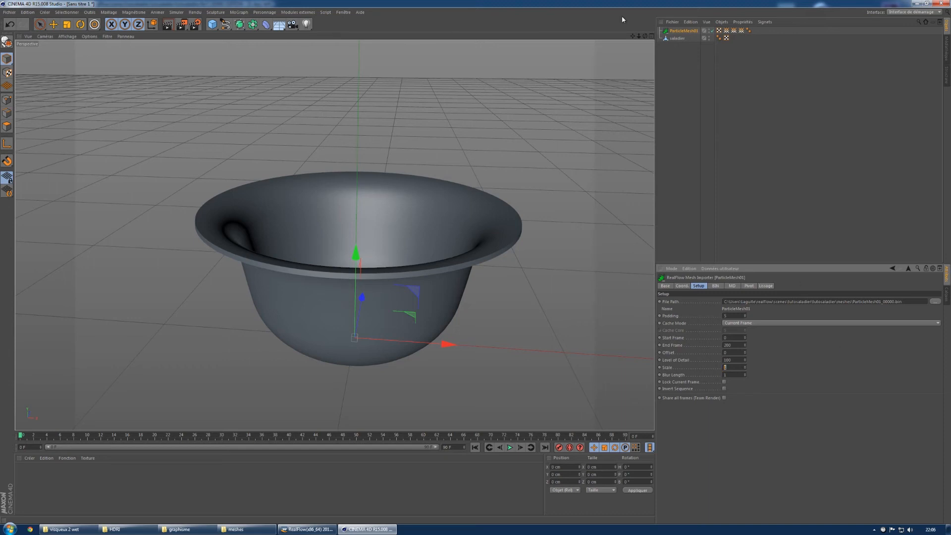
click(297, 12)
mouse_move(321, 34)
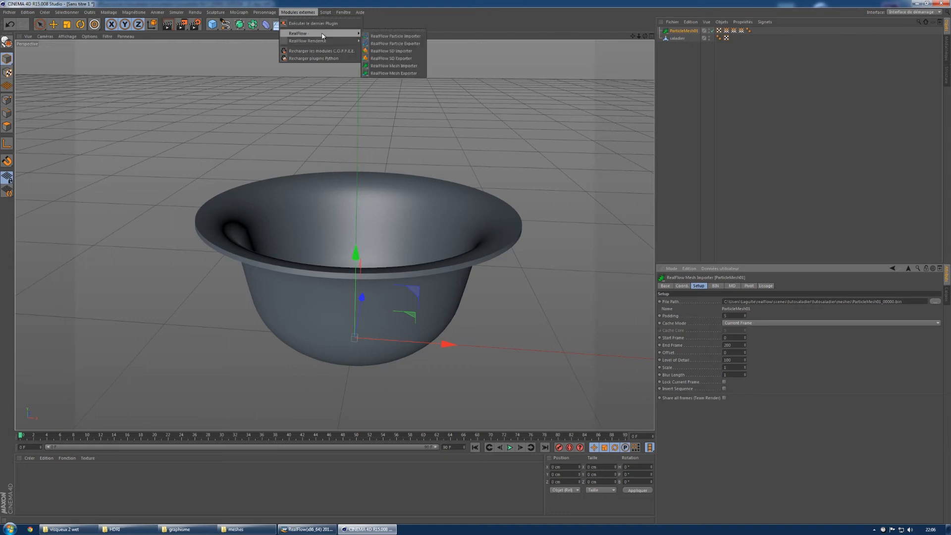
click(391, 58)
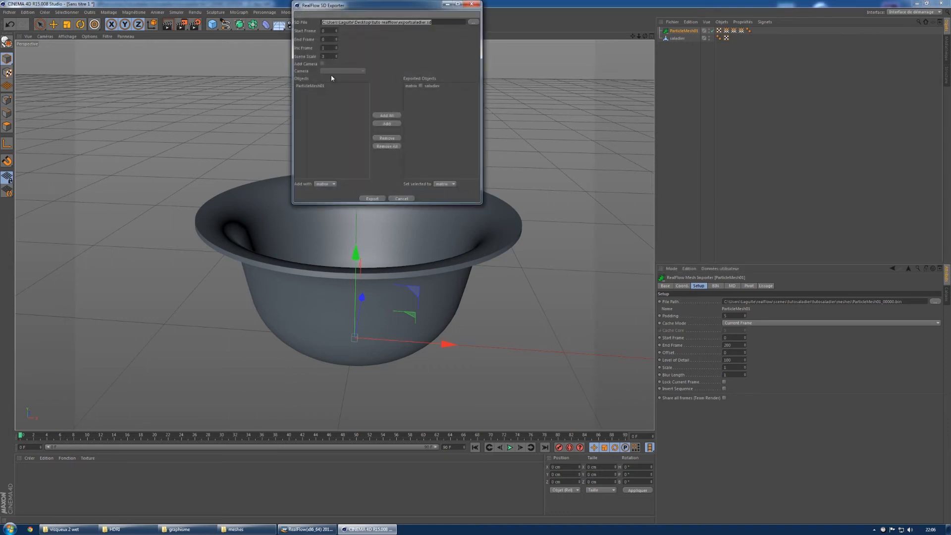
click(400, 199)
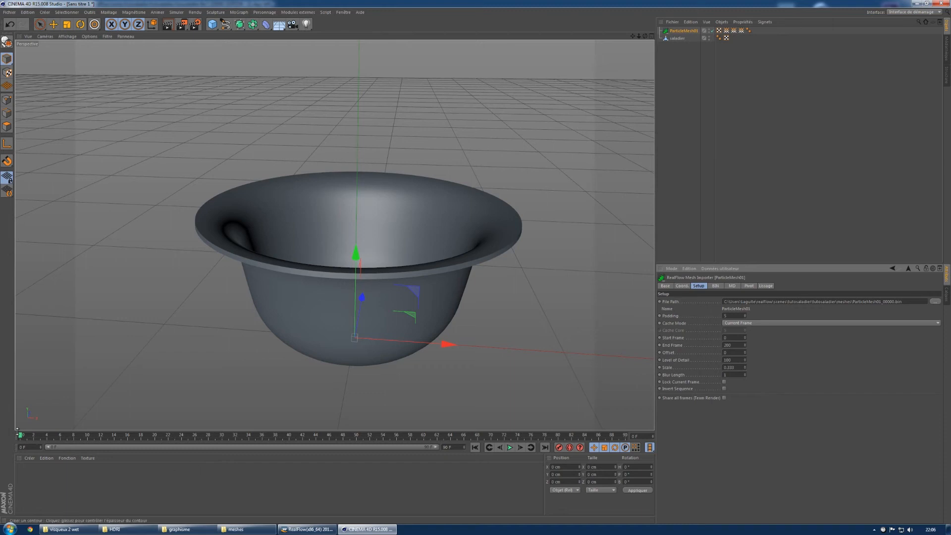
Step: Scrub through the animation and inspect the imported liquid mesh inside the bowl from several angles
drag(22, 436, 276, 435)
mouse_move(356, 376)
alt+mouse_down()
mouse_move(373, 338)
mouse_move(346, 368)
alt+mouse_up()
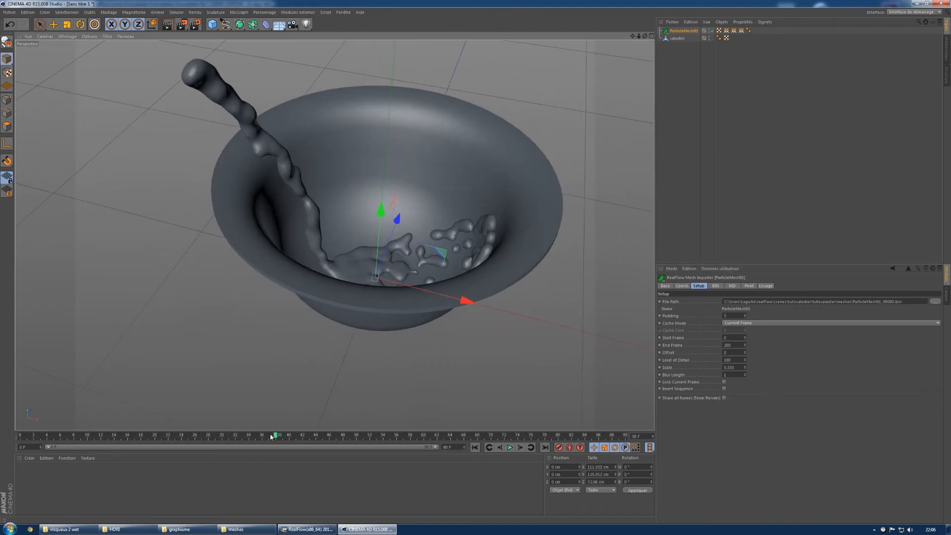
drag(278, 436, 376, 436)
alt+drag(565, 188, 369, 181)
alt+right_drag(390, 218, 338, 234)
alt+drag(358, 195, 338, 253)
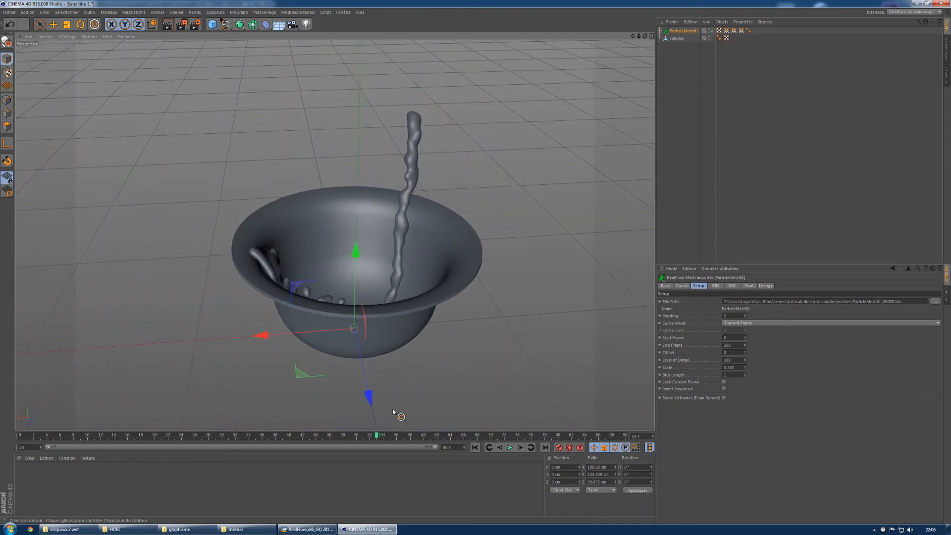
drag(377, 436, 240, 386)
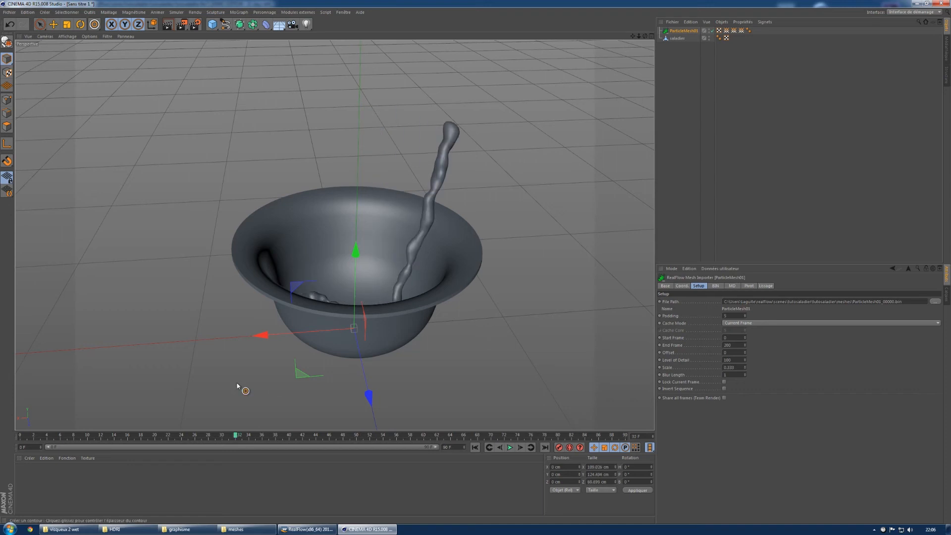
Step: Set the project's maximum duration to 200 F and extend the preview range to 200 F
click(28, 14)
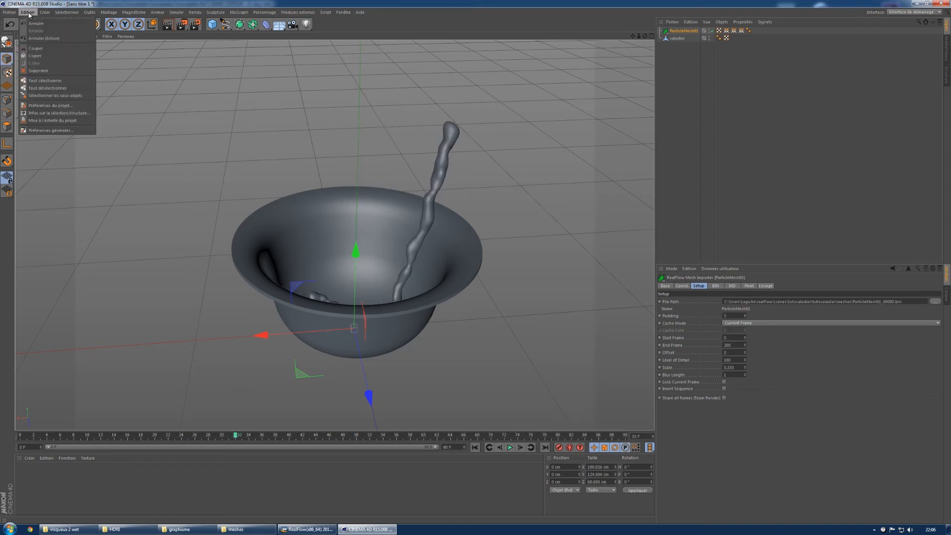
click(49, 108)
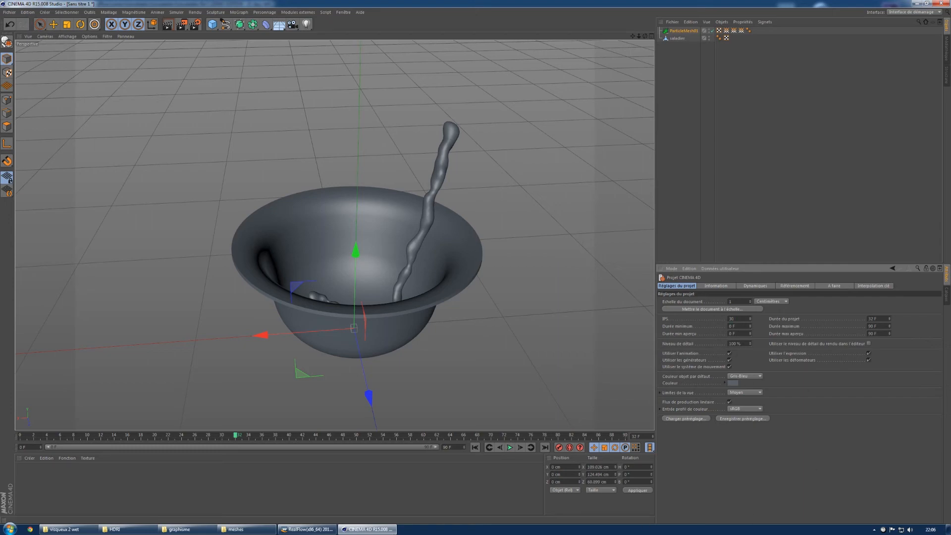
click(307, 529)
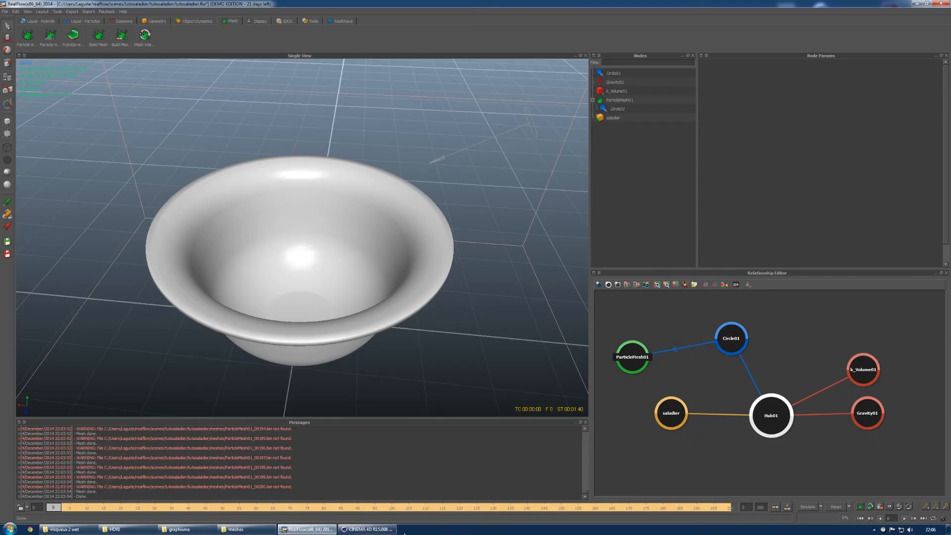
click(394, 529)
alt+drag(378, 290, 372, 304)
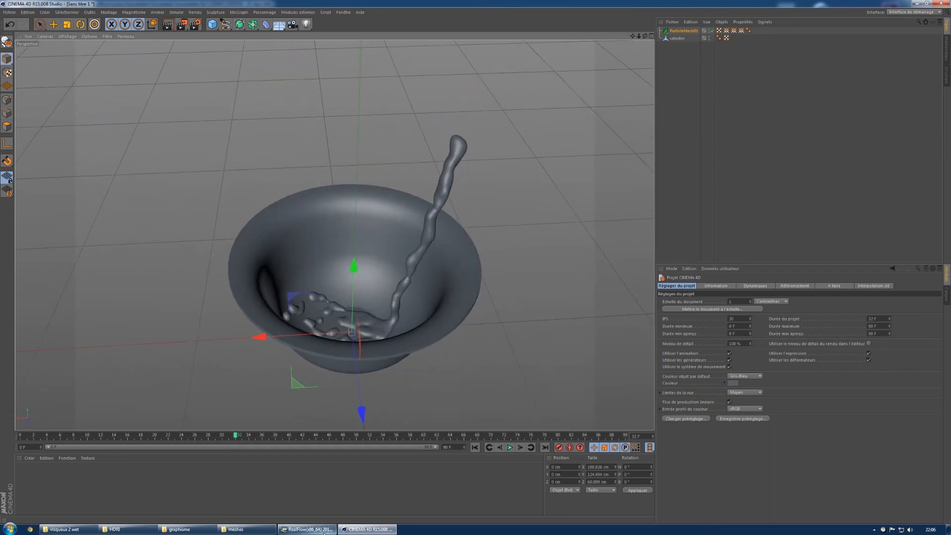
click(307, 528)
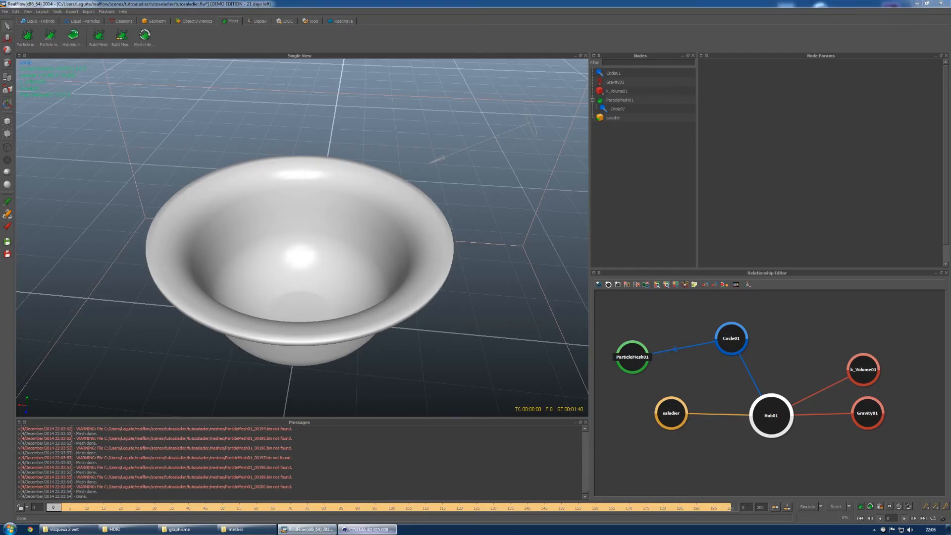
click(369, 529)
text(200)
key(Return)
drag(226, 446, 536, 445)
Step: Add a floor object (Sol) to the scene and render the view at frame 127
drag(613, 435, 403, 417)
alt+drag(385, 275, 484, 170)
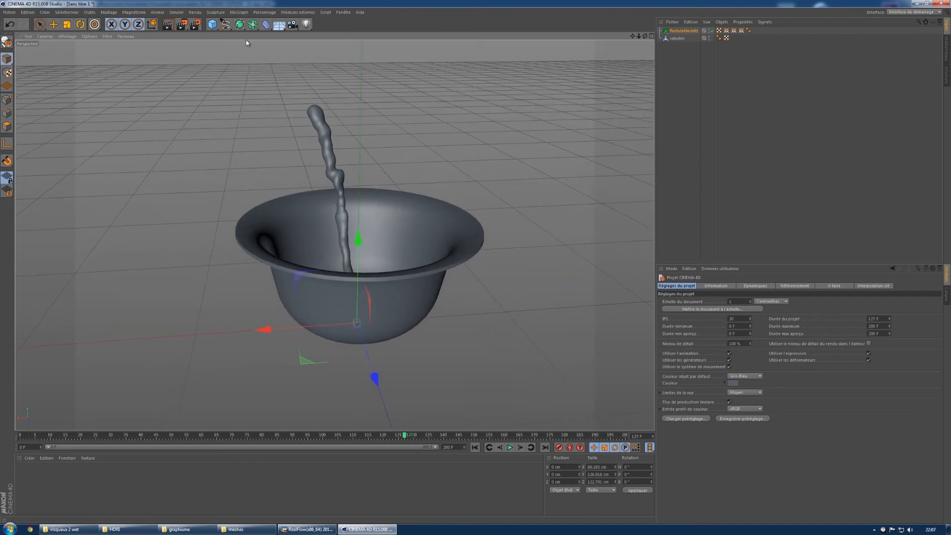
click(279, 25)
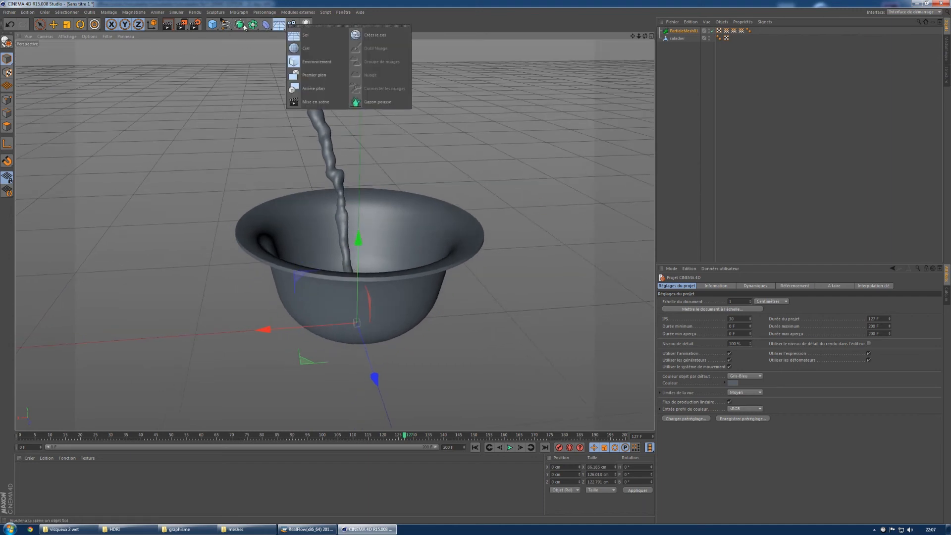
click(303, 35)
click(168, 24)
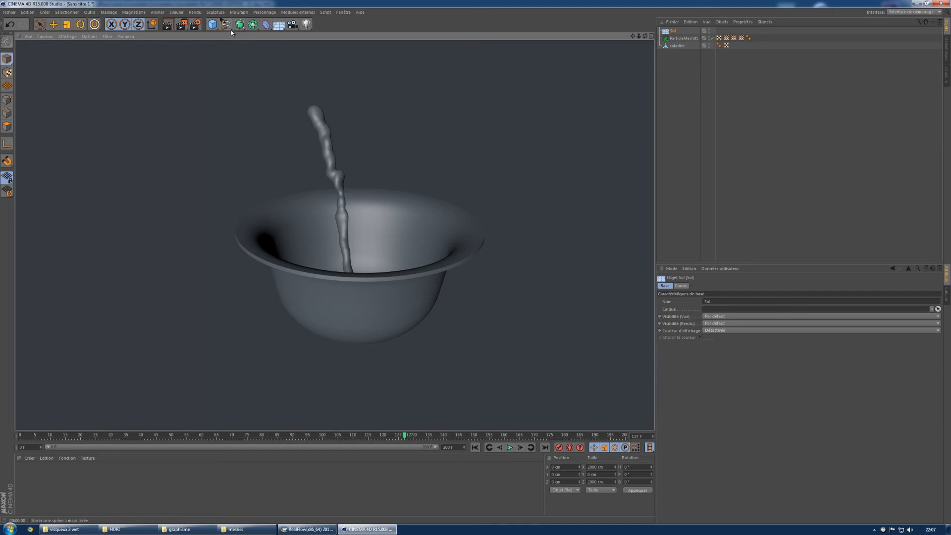
Step: Add a light (Lumière) and place it above the floor in front of the bowl, about 135 cm along Z
click(53, 24)
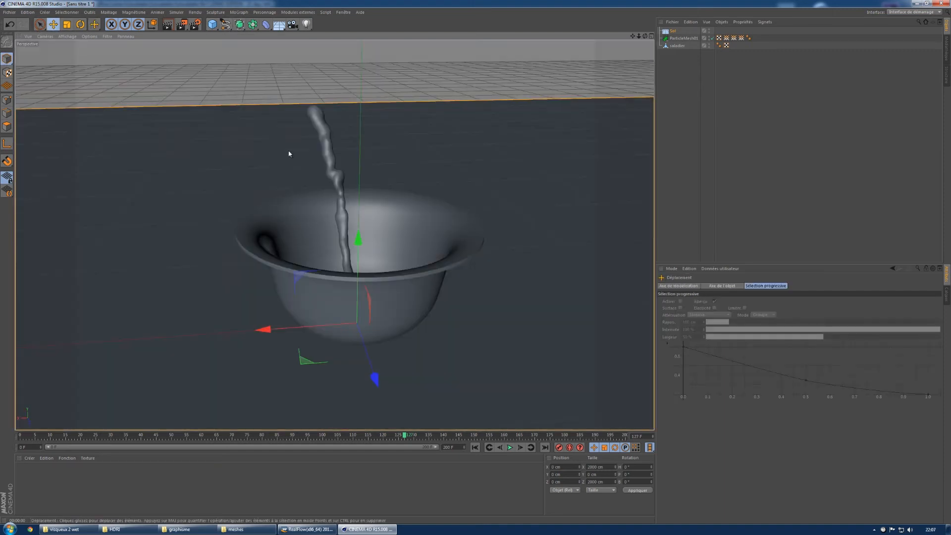
mouse_move(411, 299)
alt+mouse_down()
mouse_move(407, 289)
mouse_move(421, 303)
mouse_move(411, 297)
alt+mouse_up()
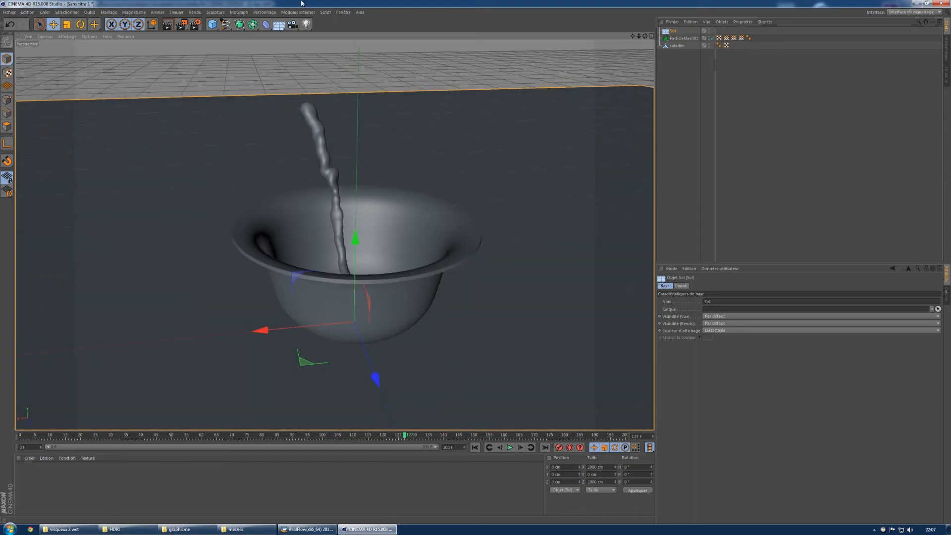
click(306, 24)
drag(372, 247, 391, 53)
drag(378, 169, 533, 296)
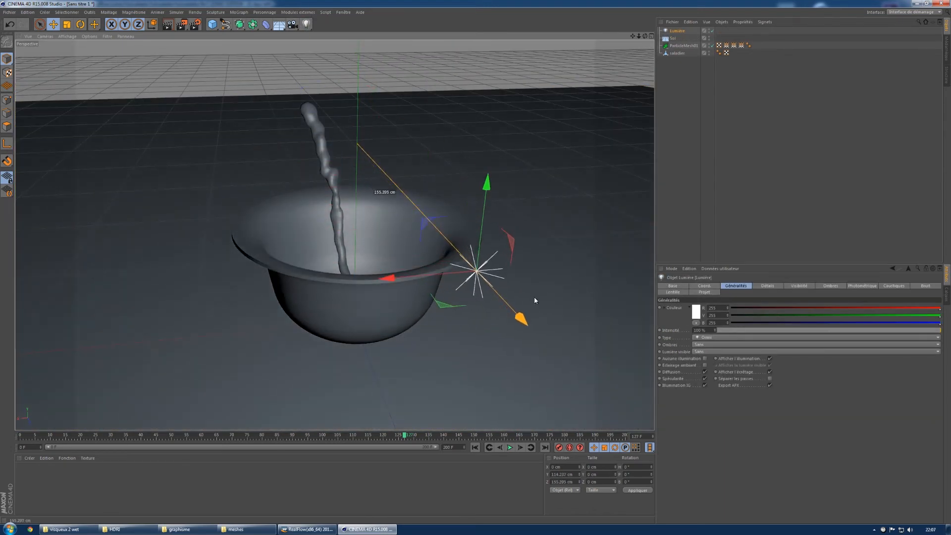
drag(486, 175, 469, 171)
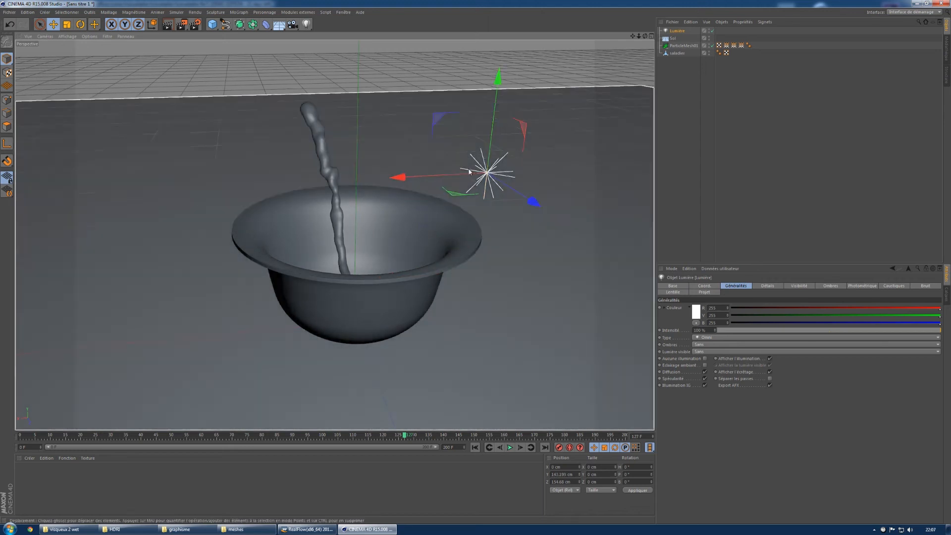
Step: Duplicate the light and place the copy on the opposite side behind the bowl, raised above the floor
ctrl+drag(410, 182, 102, 211)
drag(183, 220, 217, 78)
drag(138, 69, 43, 70)
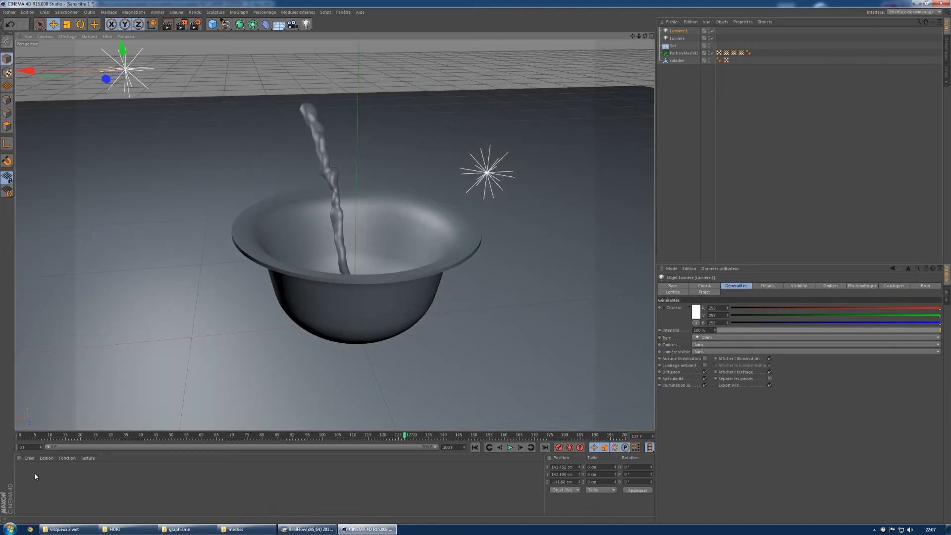
Step: Create a default material and apply it to the floor, and create a second material
double_click(35, 476)
drag(26, 477, 155, 365)
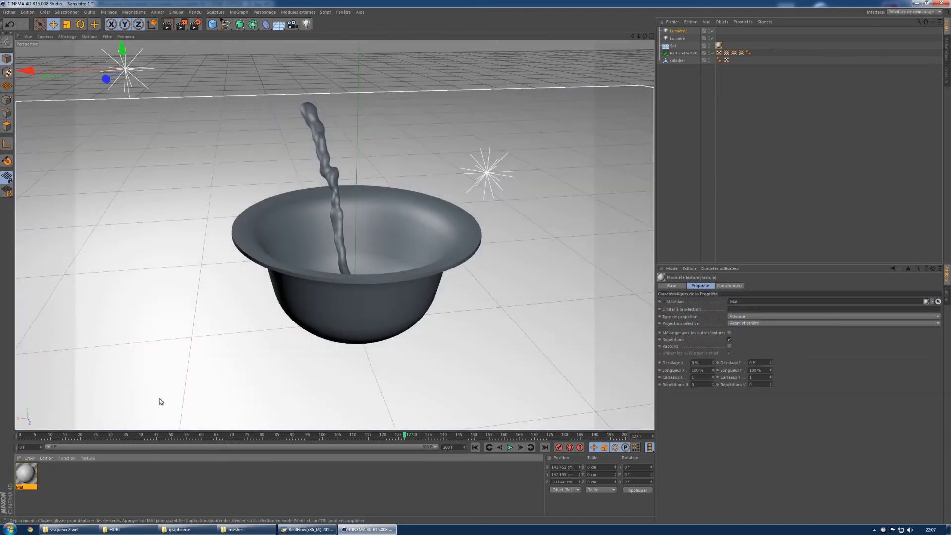
double_click(49, 479)
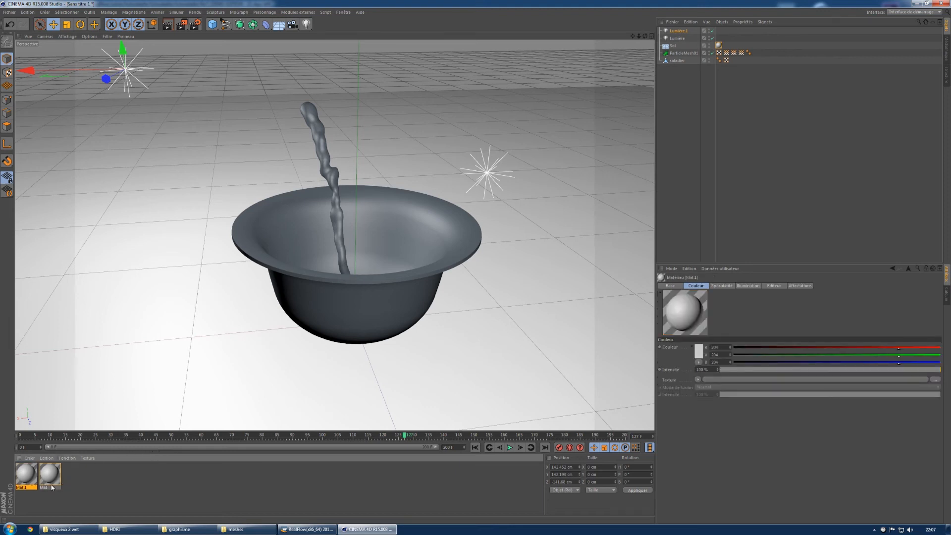
Step: Set the second material's color to orange, about RGB 255, 119, 0
double_click(24, 479)
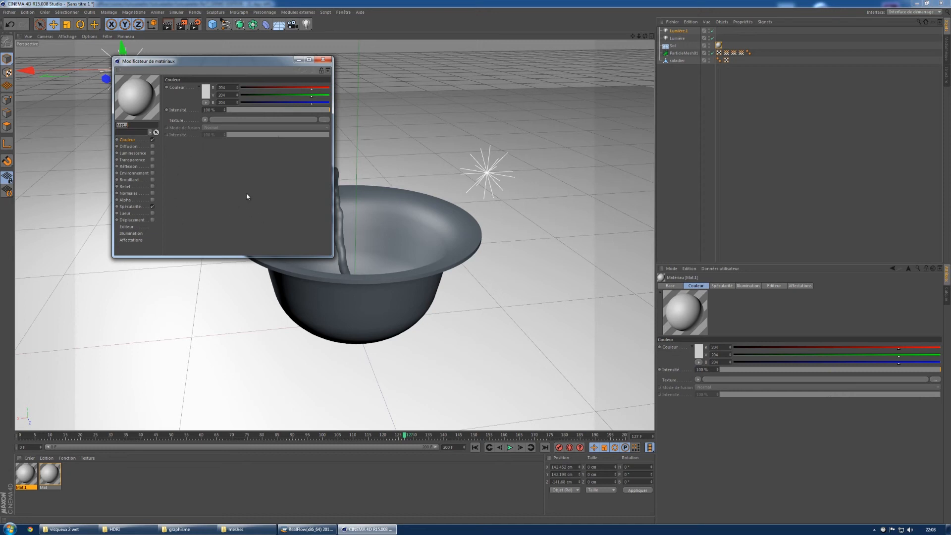
click(208, 95)
mouse_move(226, 63)
mouse_down()
mouse_move(194, 66)
mouse_move(229, 55)
mouse_up()
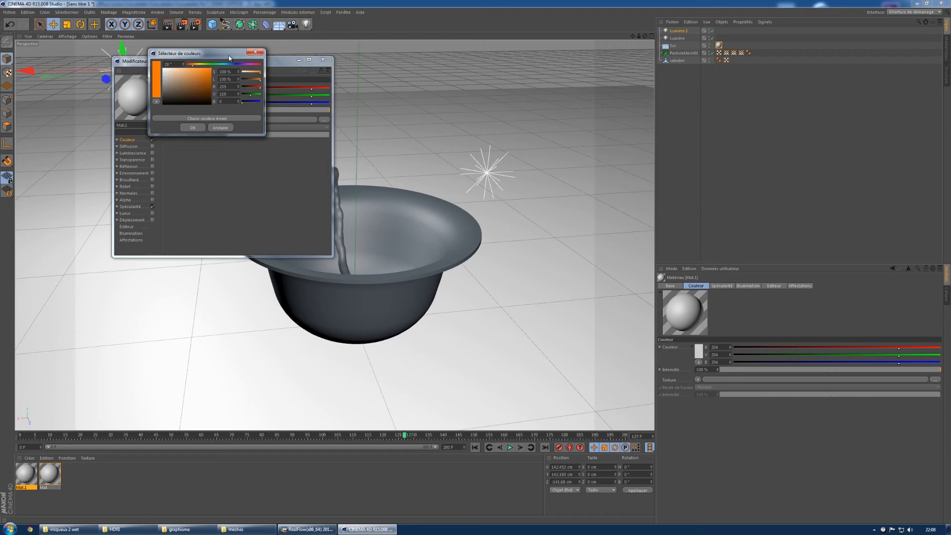
click(193, 127)
Step: Set the orange material's specular width to about 23% and height to 77%, and enable reflection at 13% intensity
click(130, 207)
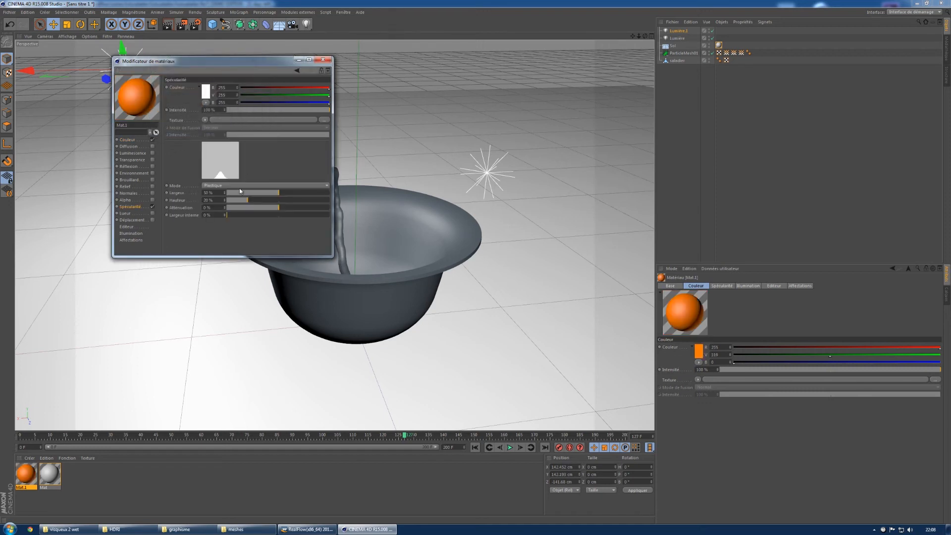
mouse_move(291, 193)
mouse_down()
mouse_move(263, 194)
mouse_move(306, 199)
mouse_up()
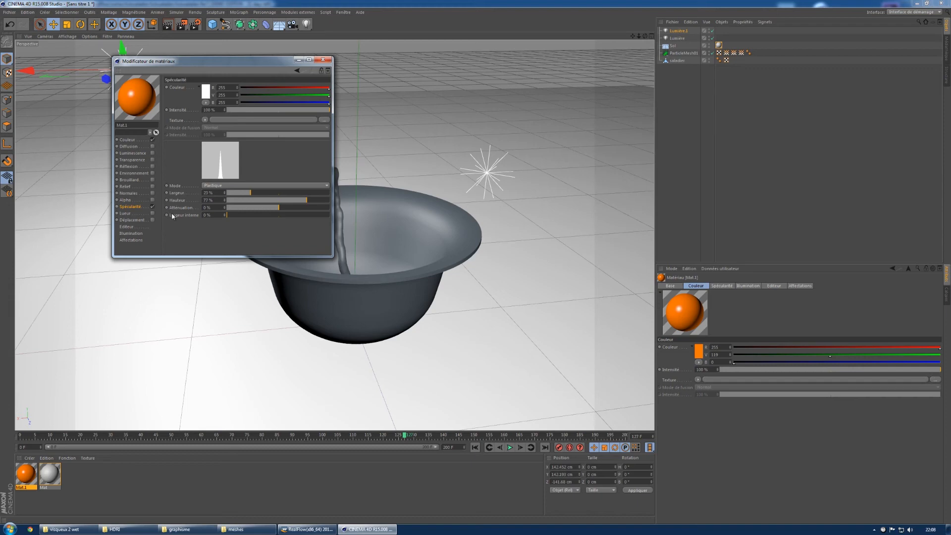
click(153, 166)
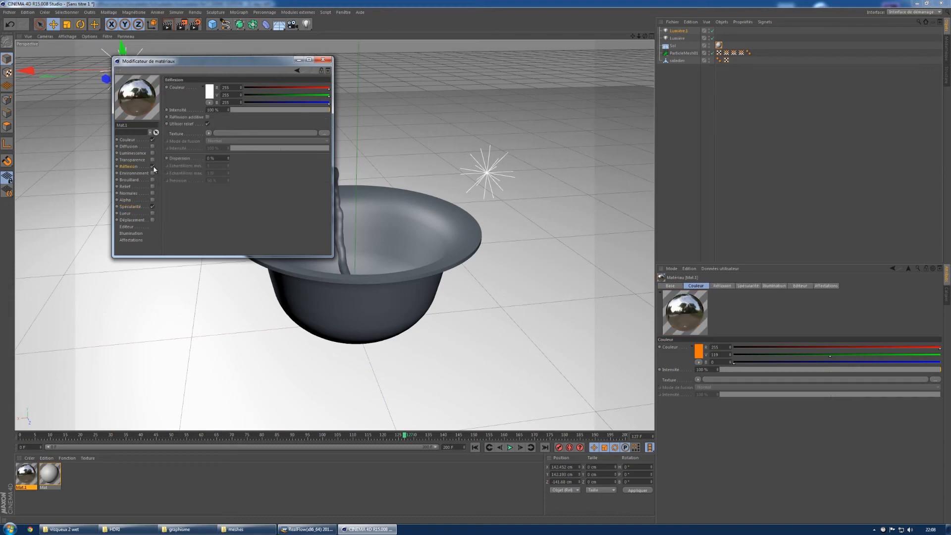
click(243, 110)
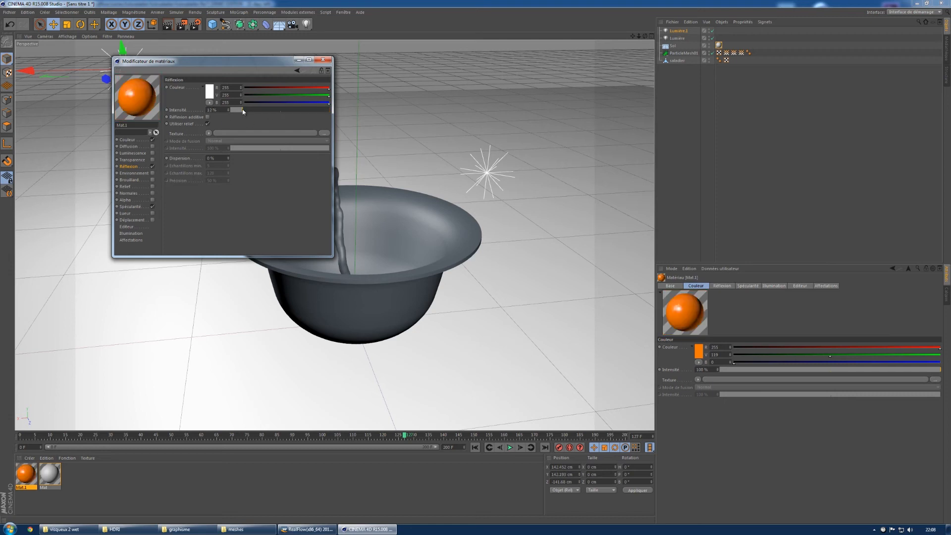
Step: Apply the orange material to the liquid mesh and move the animation to frame 116
click(323, 59)
drag(26, 474, 324, 159)
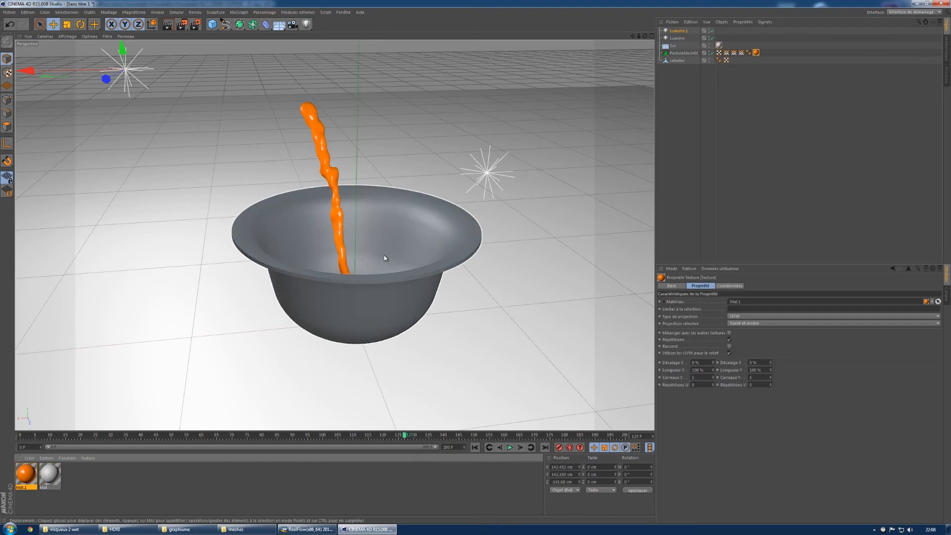
drag(145, 431, 364, 411)
Step: Create a Banji material and apply it to the salad bowl
click(358, 331)
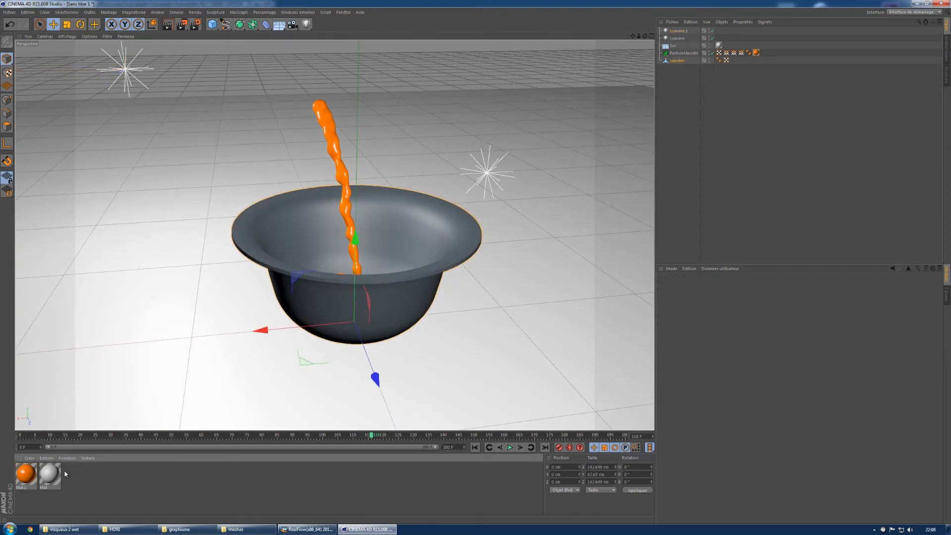
click(31, 458)
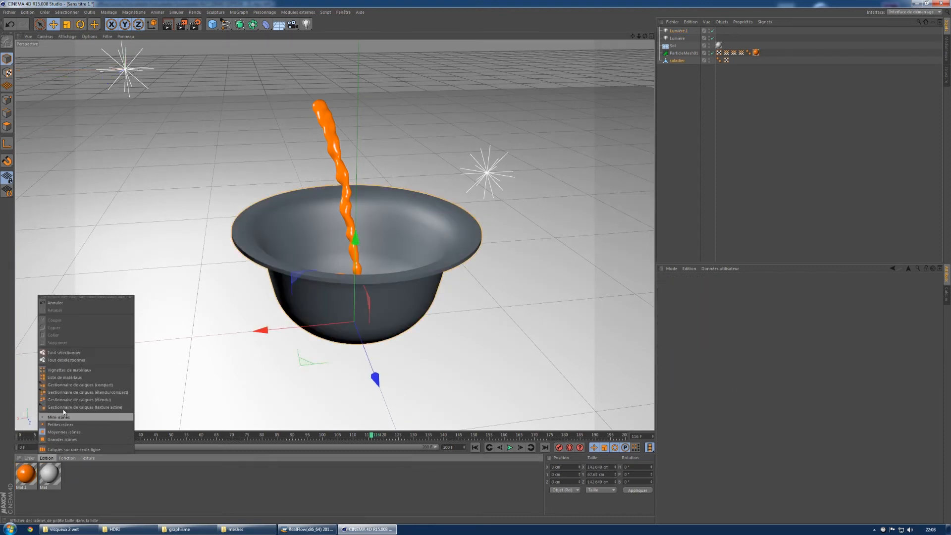
mouse_move(73, 408)
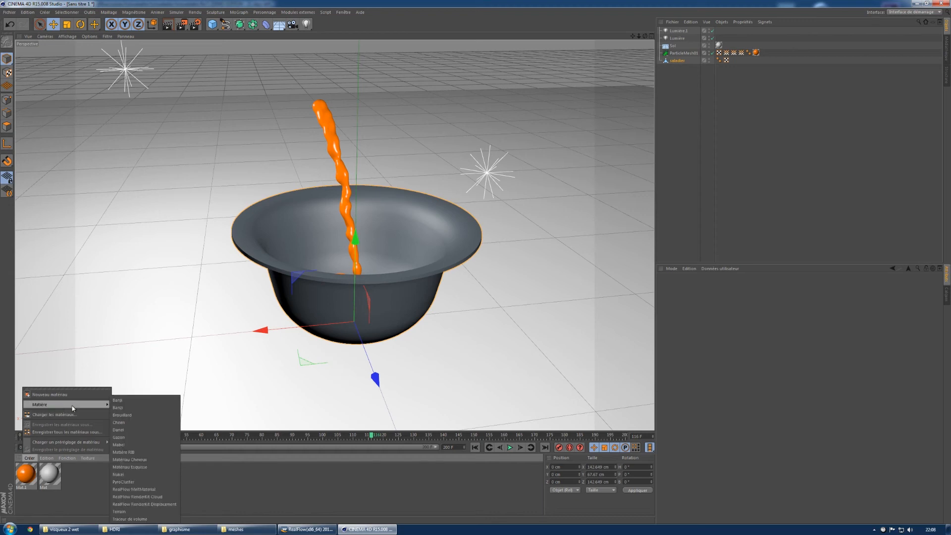
click(148, 401)
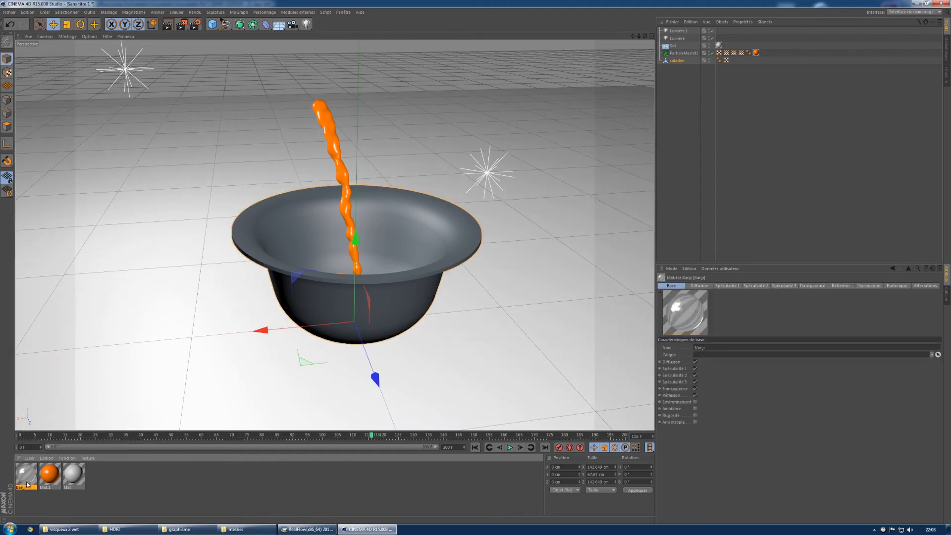
drag(27, 477, 341, 297)
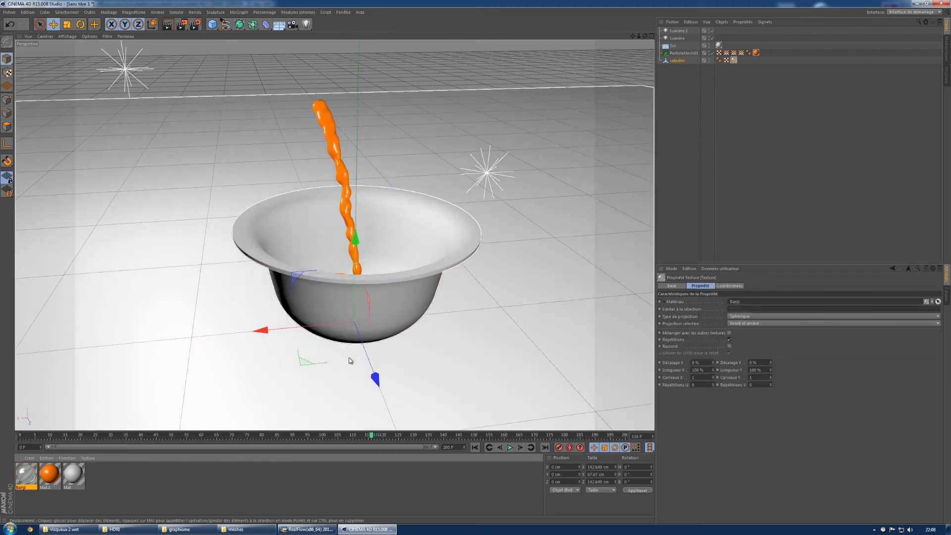
Step: Examine the Banji material's specular, transparency and reflection settings and try its Rugosité channel
alt+right_drag(361, 320, 414, 310)
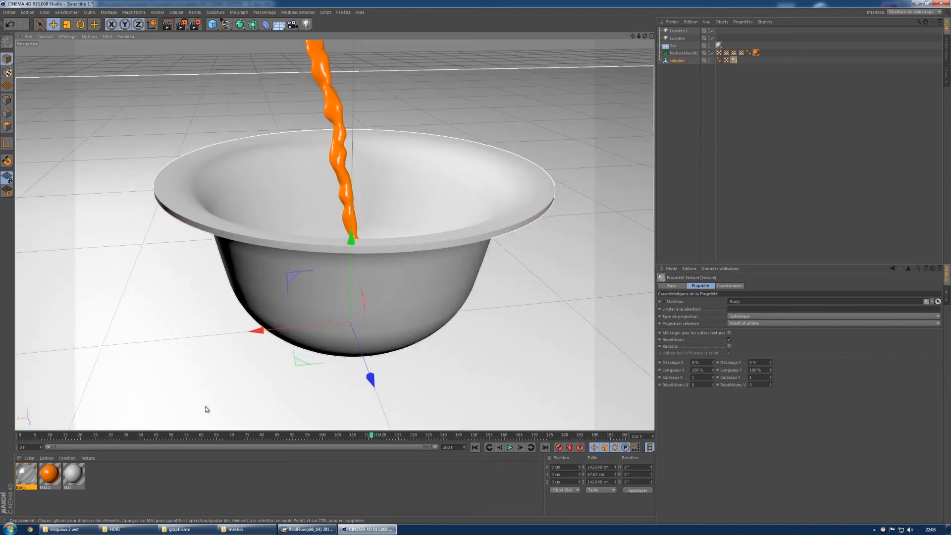
double_click(22, 477)
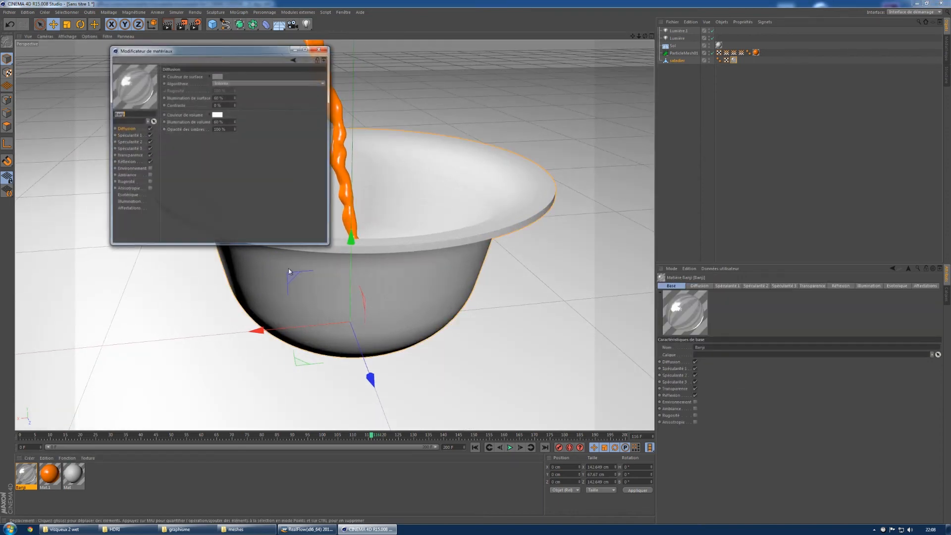
click(130, 136)
click(138, 156)
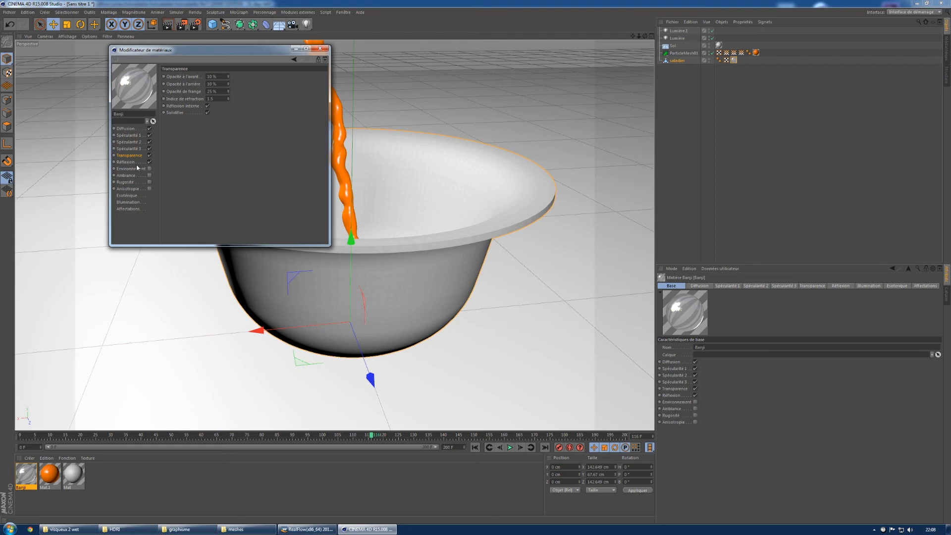
click(135, 162)
click(134, 156)
click(149, 182)
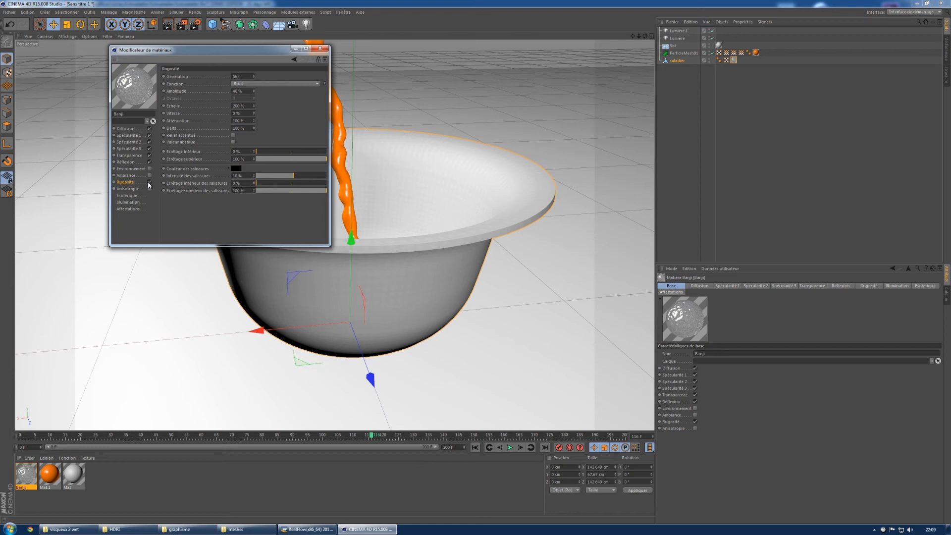
click(320, 49)
Step: Render the view to check the glass bowl and orange liquid
click(170, 25)
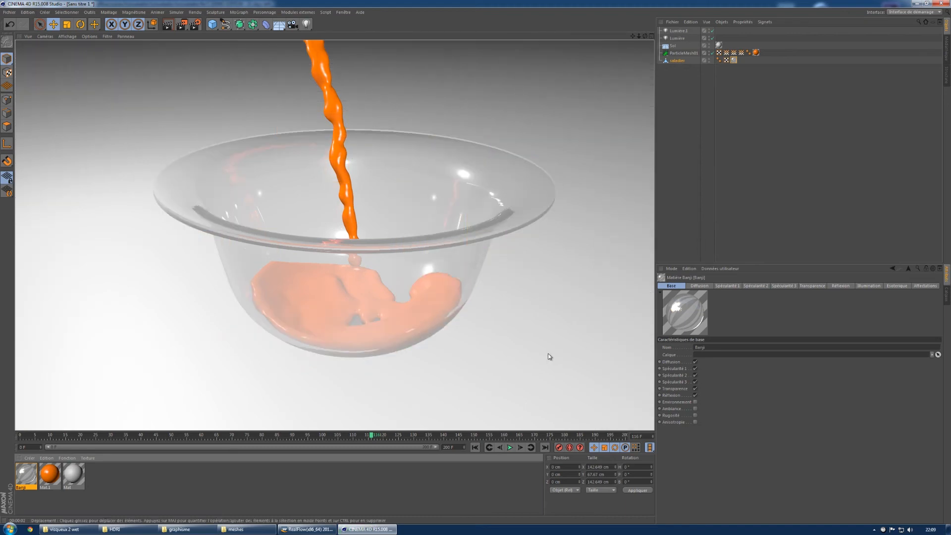
click(509, 300)
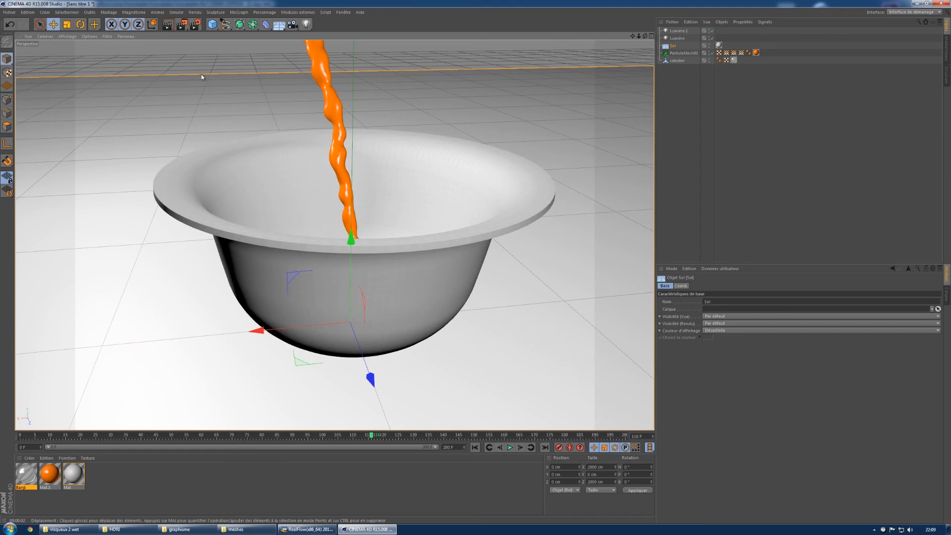
Step: Set the render anti-aliasing to Au mieux with a 2x2 minimum level and render the view again
click(196, 24)
click(68, 51)
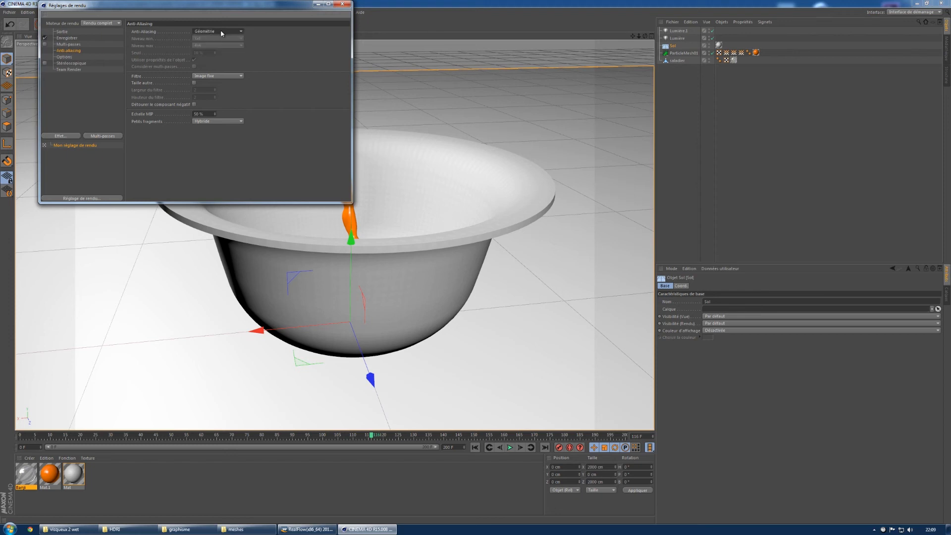
click(212, 53)
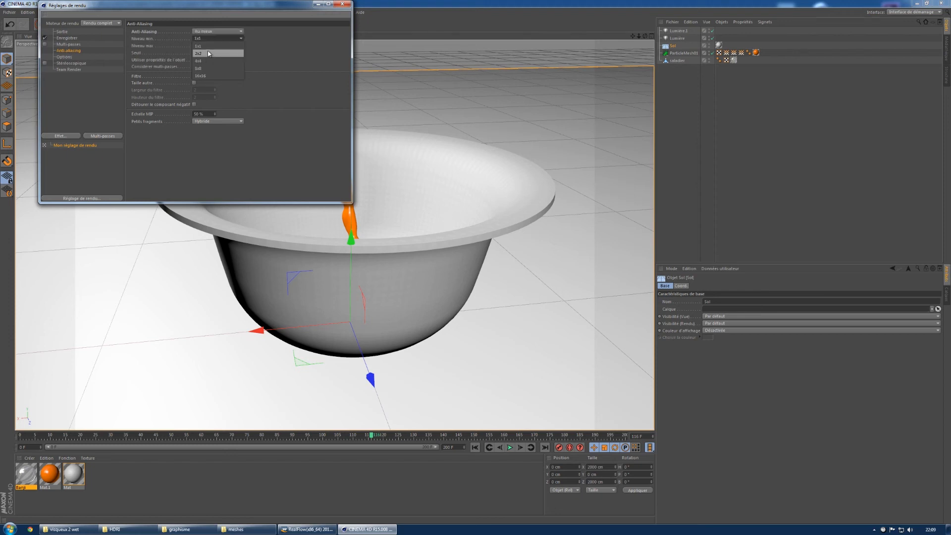
click(342, 4)
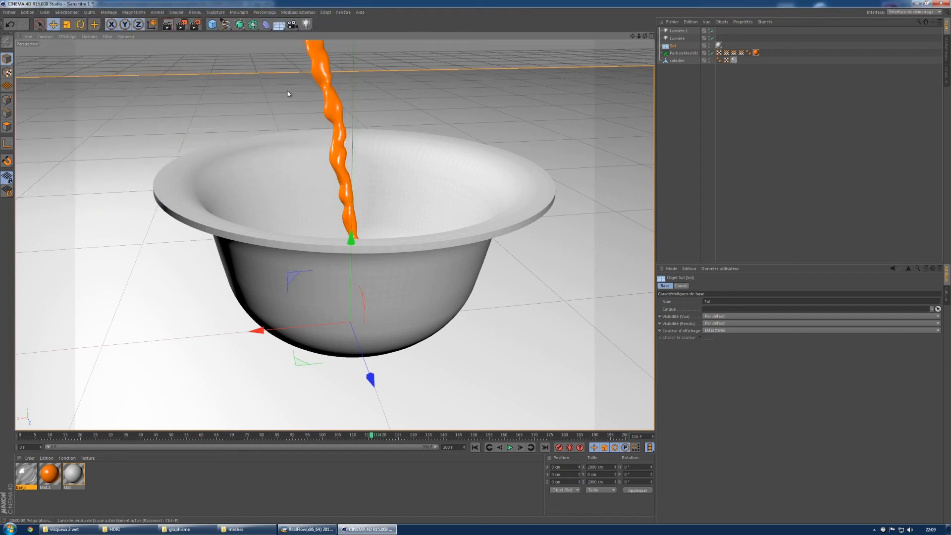
key(ctrl+r)
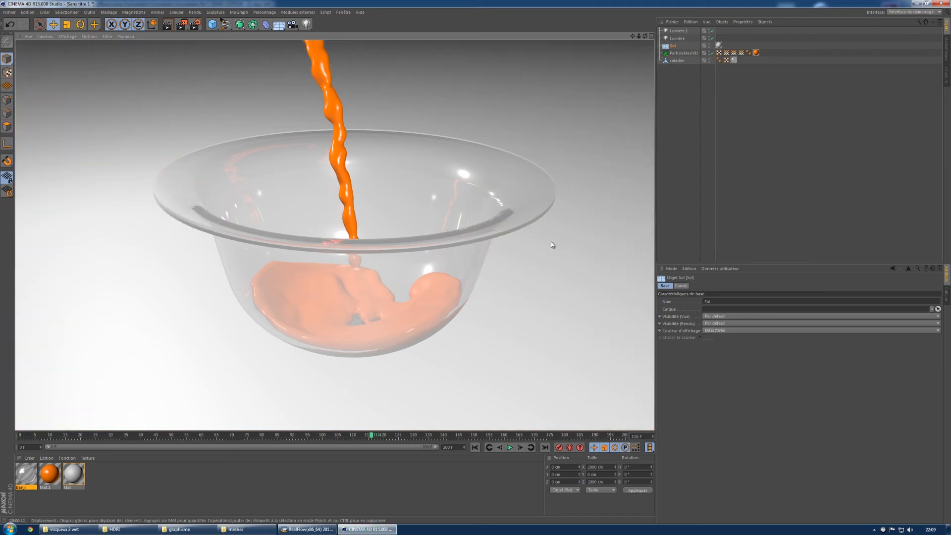
click(506, 322)
Step: Darken the floor material's color to gray, RGB 104, 104, 104
scroll(324, 272, down, 2)
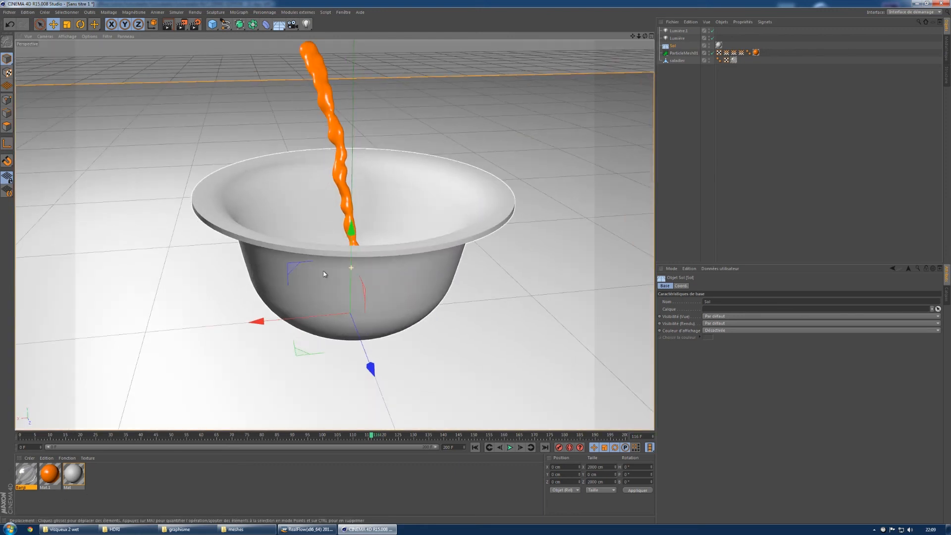
scroll(384, 292, up, 1)
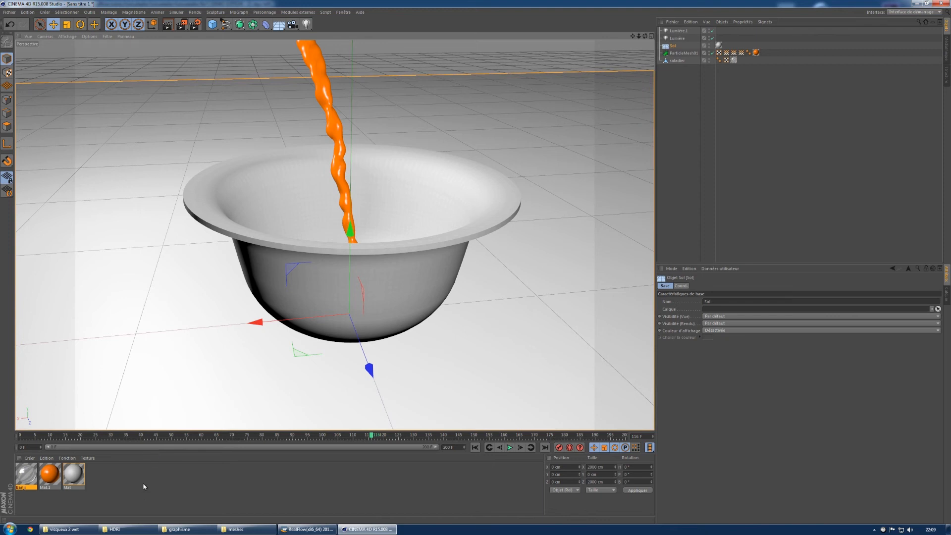
double_click(73, 475)
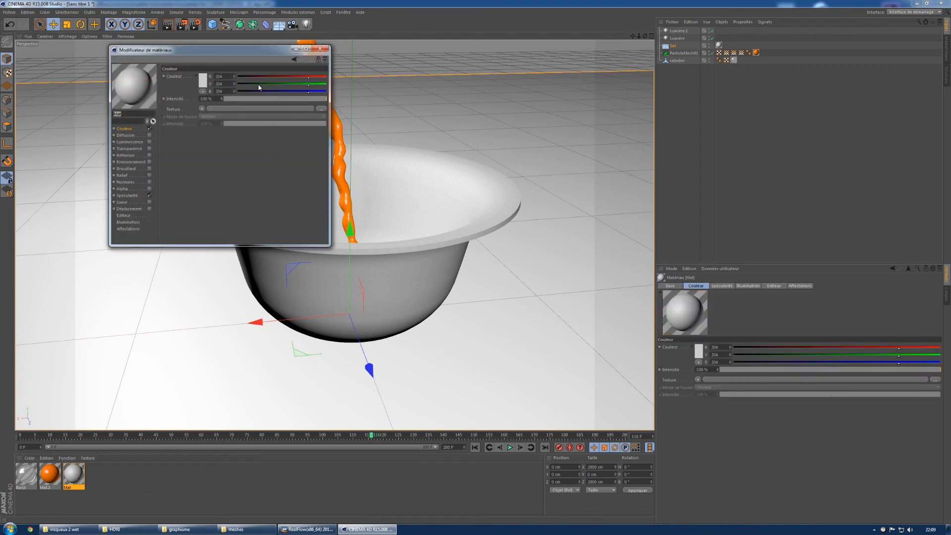
click(204, 83)
drag(170, 71, 152, 80)
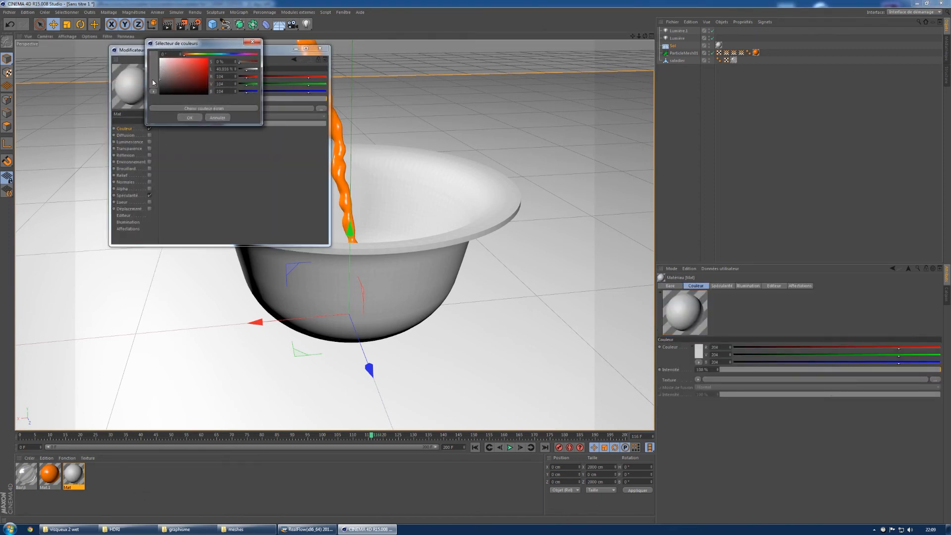
click(189, 119)
click(319, 48)
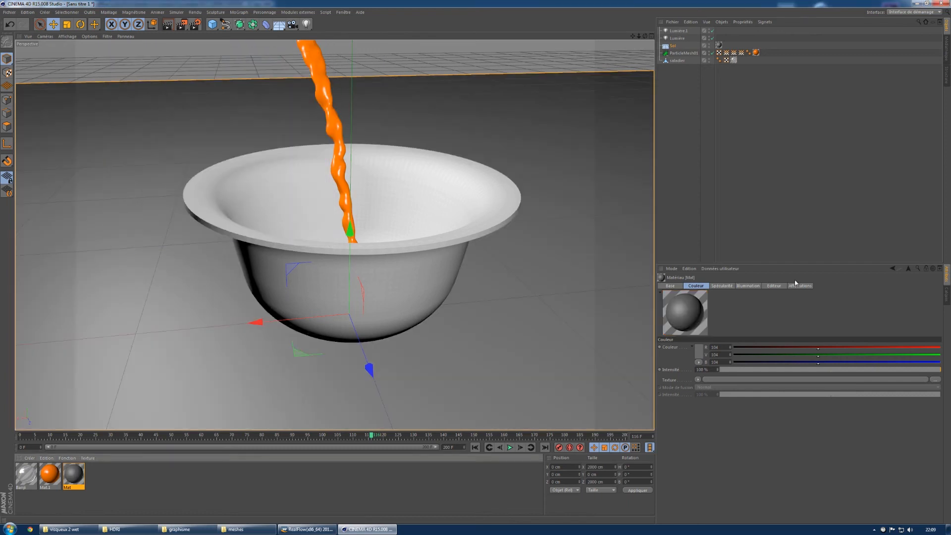
Step: Dim the Lumière light slightly and test-render the view with Lumière.1 tinted a warm white, RGB 255, 236, 219
click(677, 38)
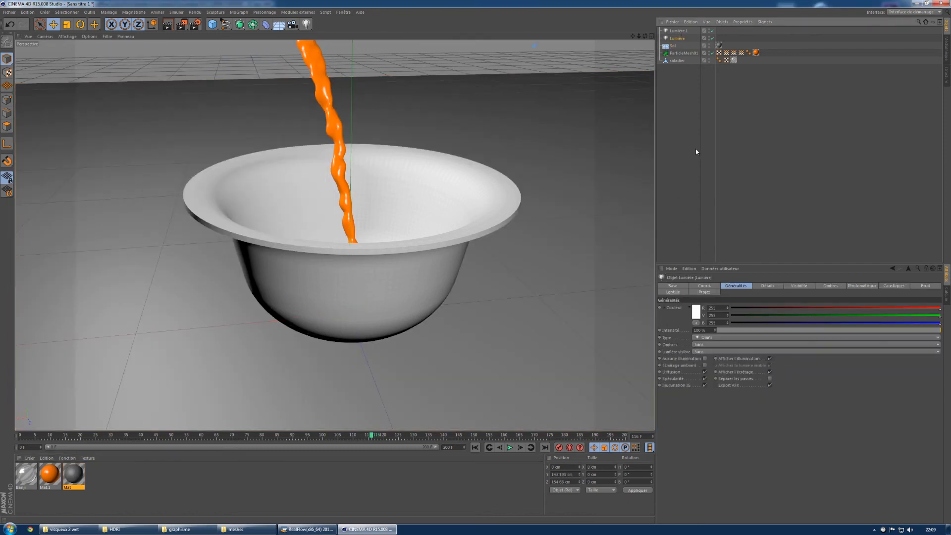
drag(932, 332, 923, 333)
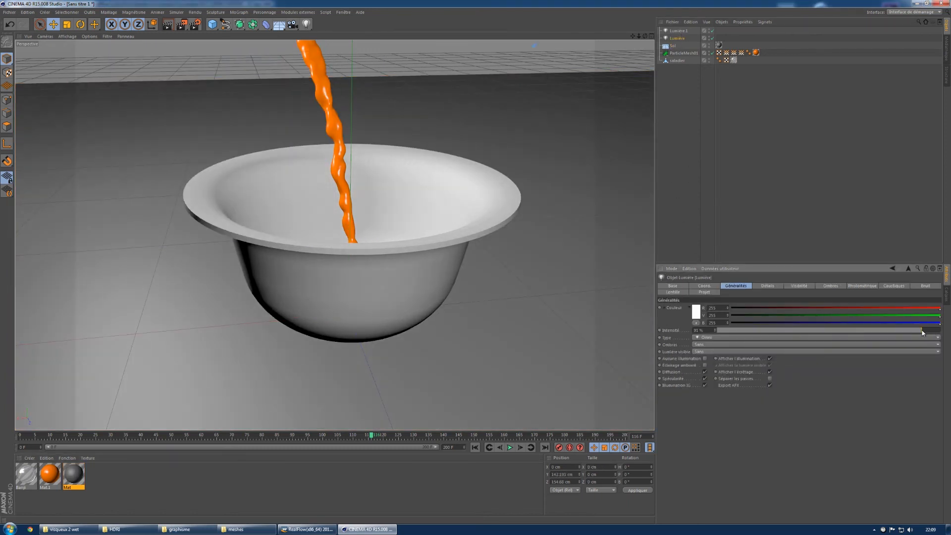
click(676, 31)
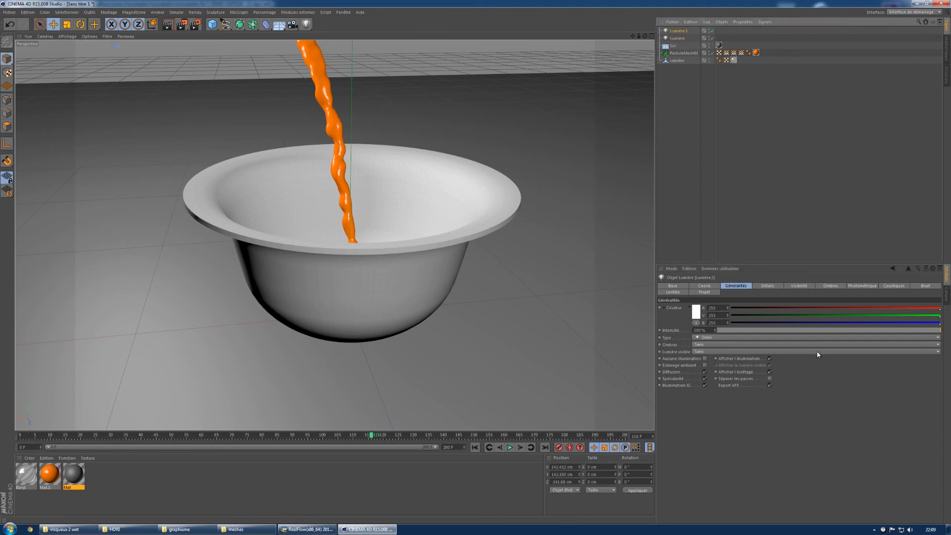
drag(929, 321, 920, 322)
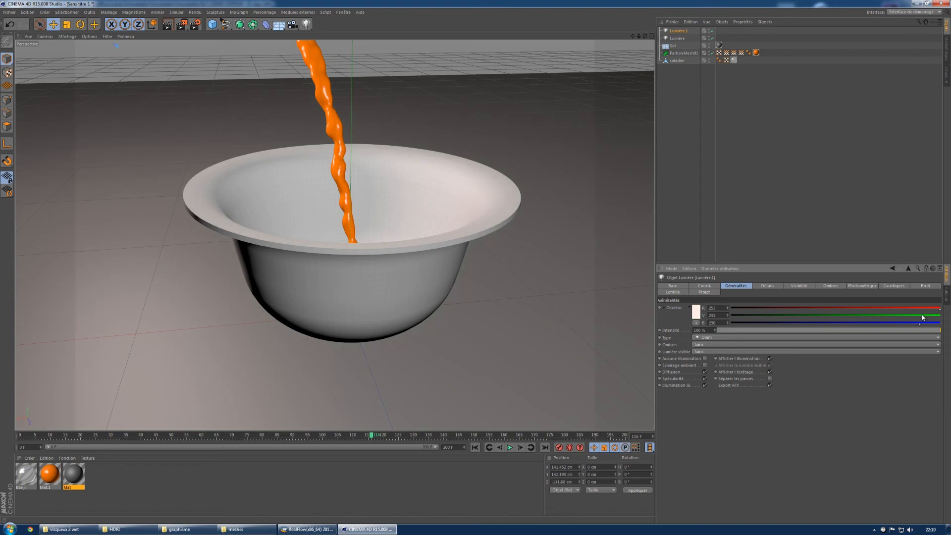
mouse_move(914, 321)
mouse_down()
mouse_move(931, 319)
mouse_move(917, 325)
mouse_up()
click(911, 322)
click(168, 23)
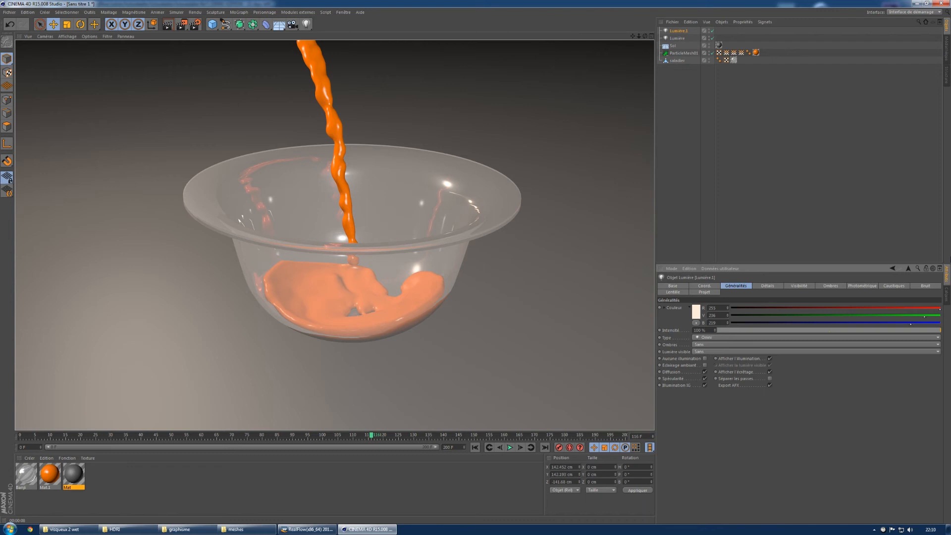
click(544, 269)
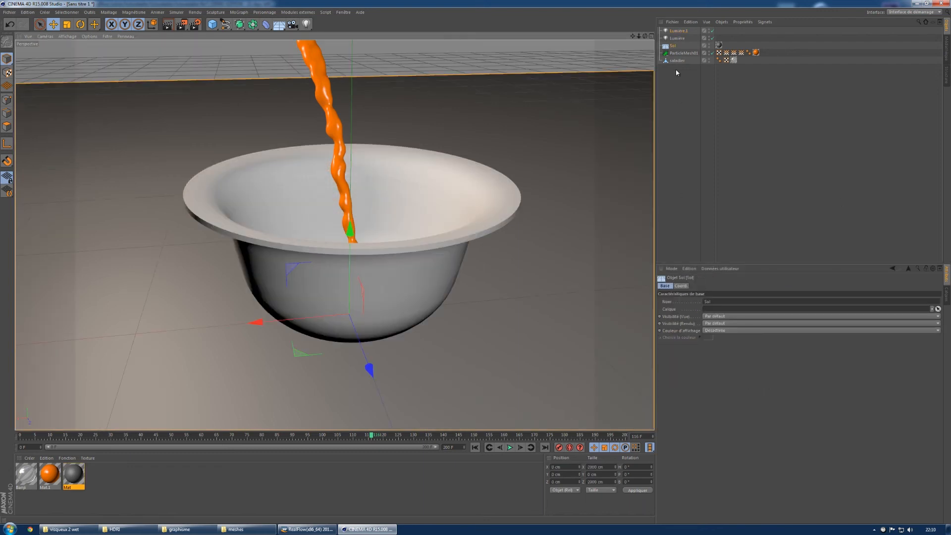
Step: Set the shadows of both lights to Adaptatives and start a render of the view
click(685, 32)
shift+click(683, 38)
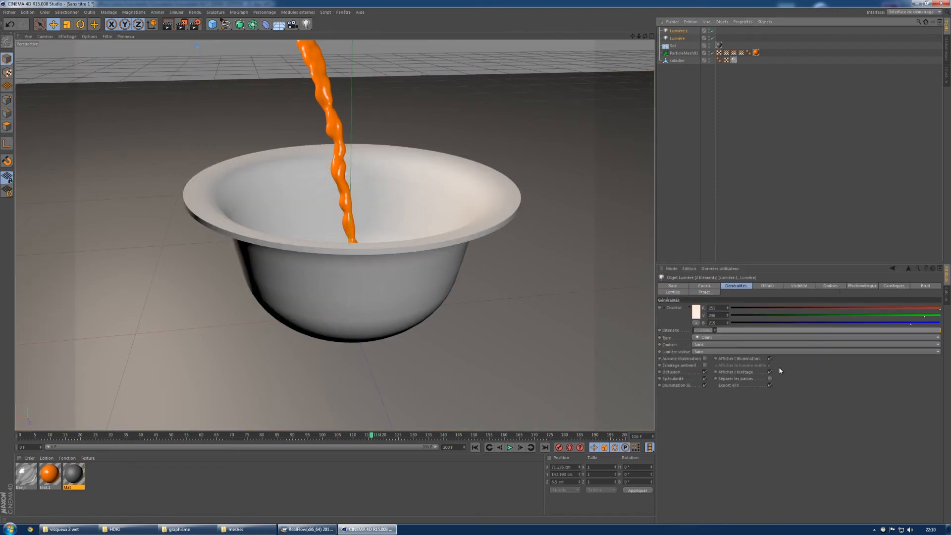
click(723, 344)
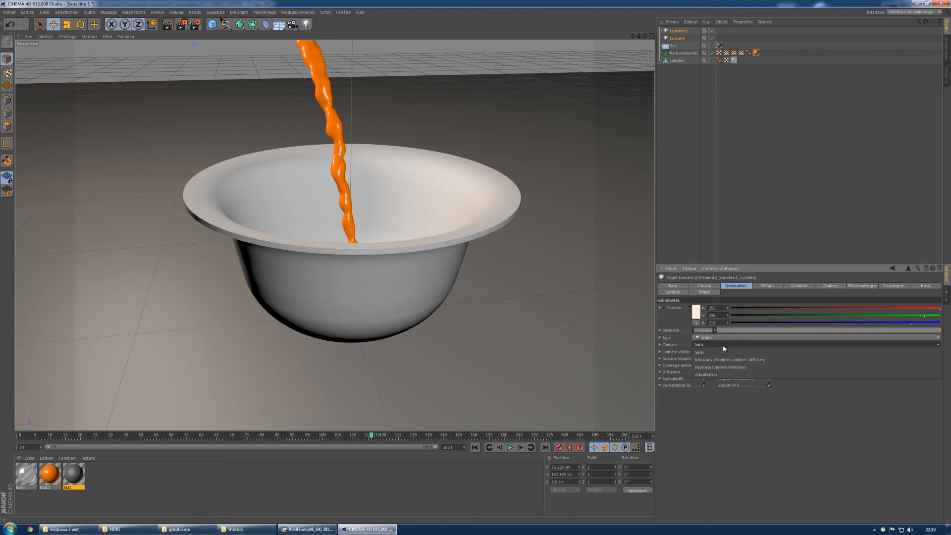
click(713, 375)
key(ctrl+r)
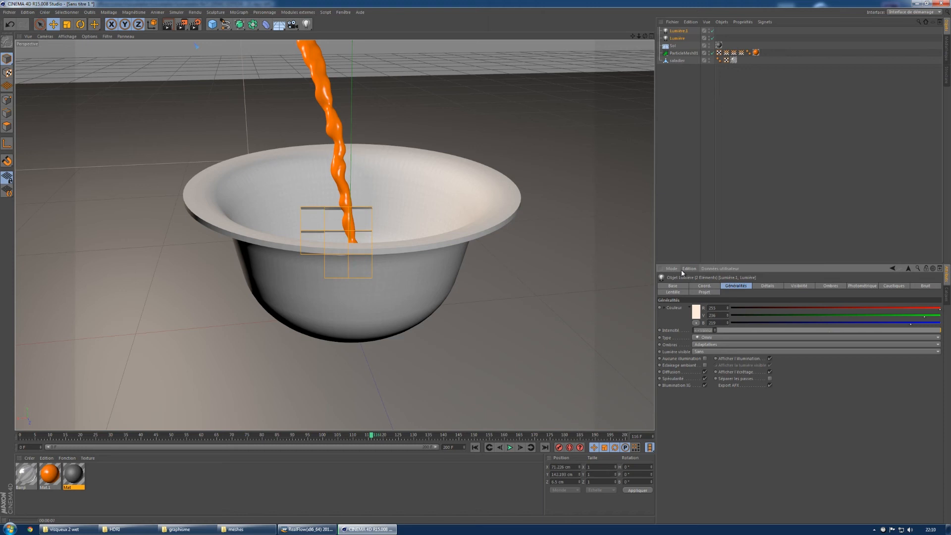
click(453, 265)
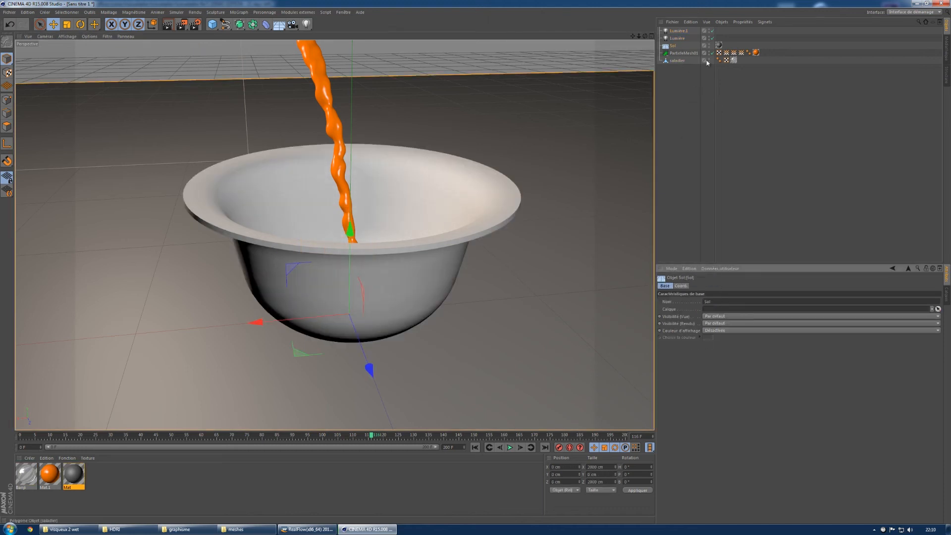
Step: Switch both lights to raytraced hard shadows (ombres franches) and render the view
click(678, 31)
shift+click(676, 38)
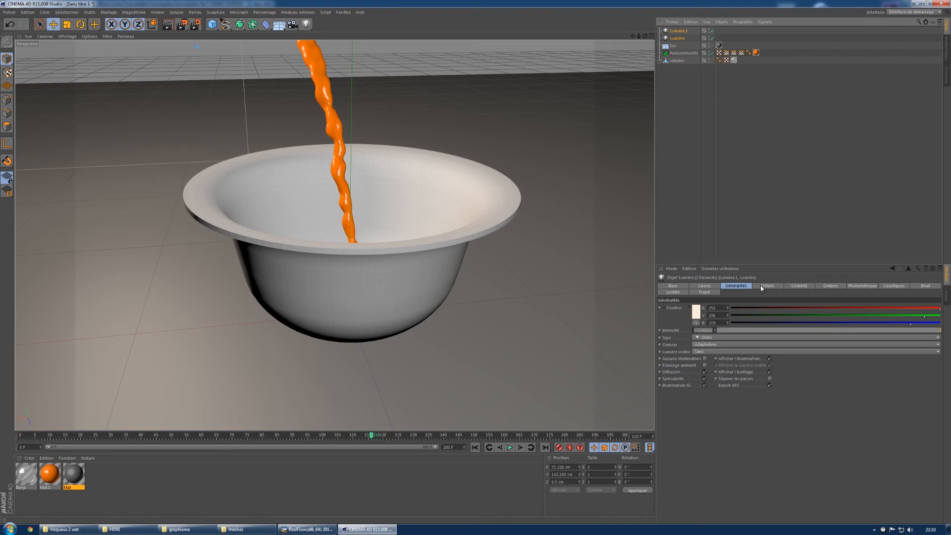
click(828, 286)
click(700, 307)
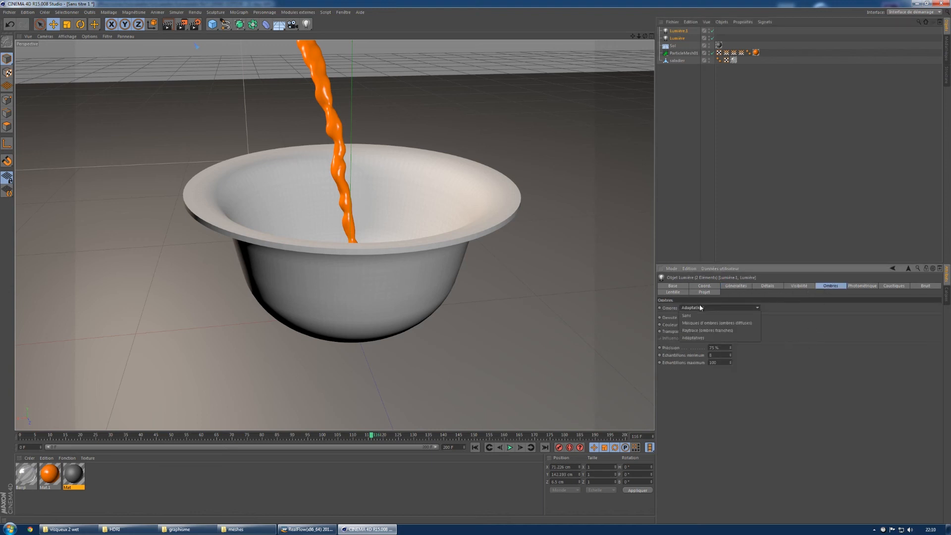
click(700, 330)
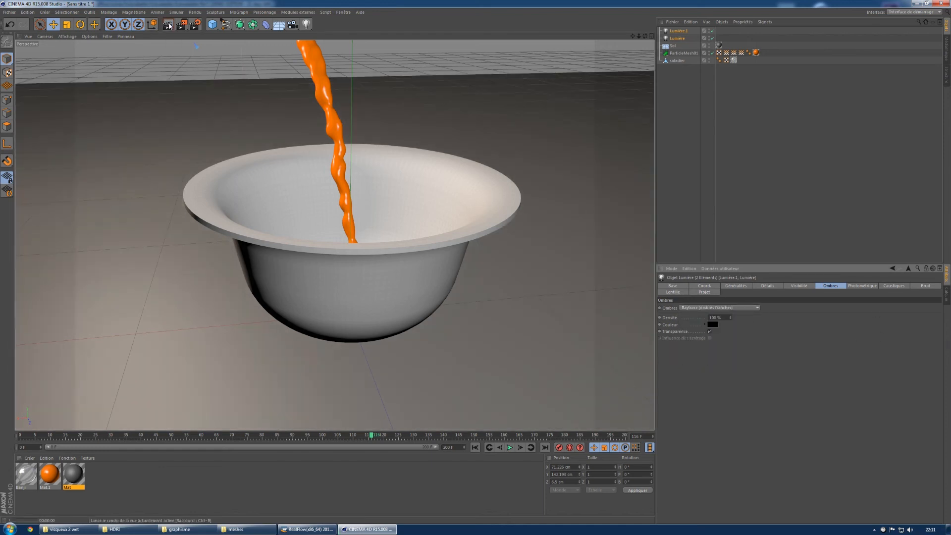
click(168, 26)
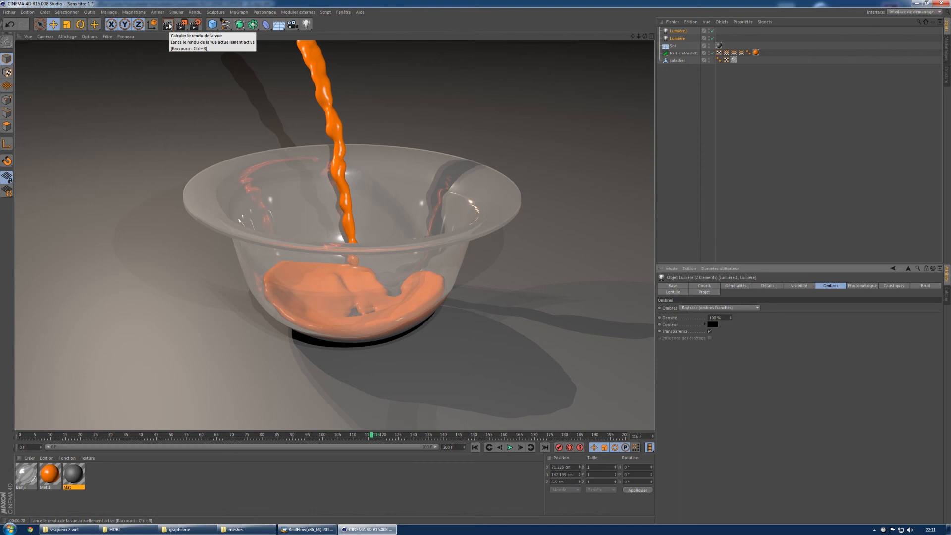
click(517, 229)
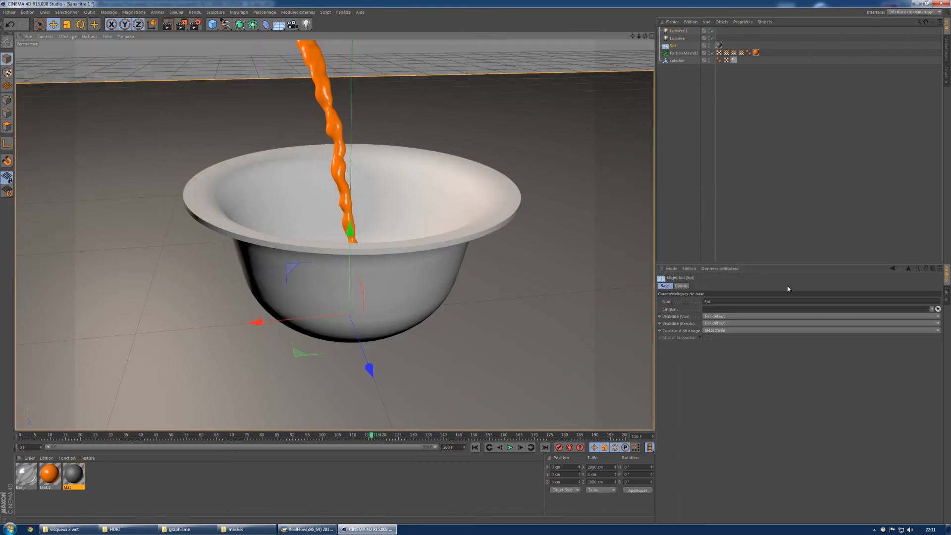
Step: Set the shadows of both lights to Sans
click(675, 39)
shift+click(677, 31)
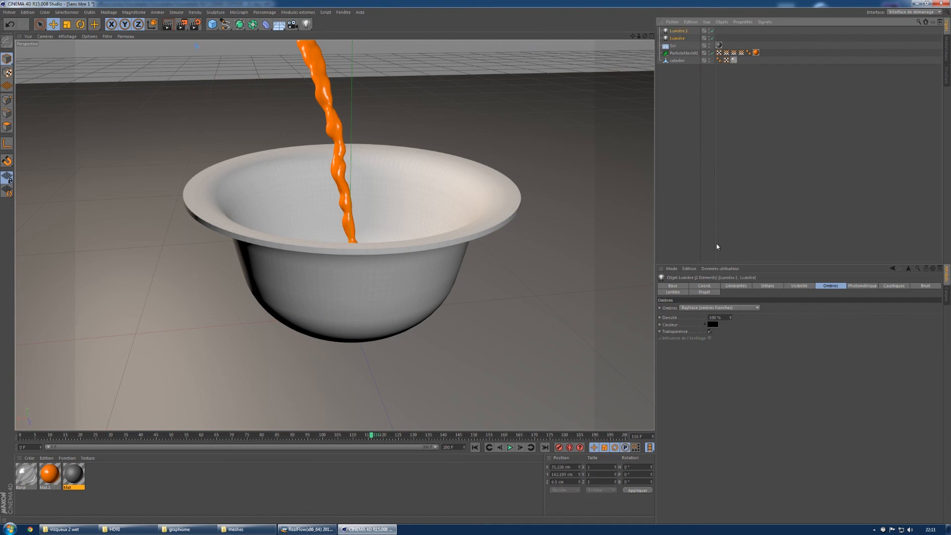
click(719, 308)
click(703, 313)
Step: Add the Occlusion ambiante render effect, shift its color gradient midpoint toward white and render the view
click(195, 24)
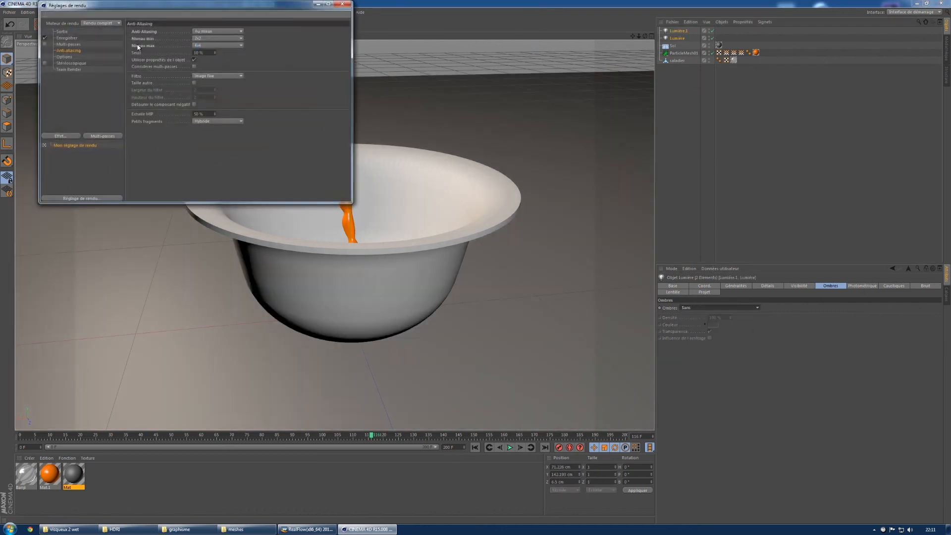
click(71, 138)
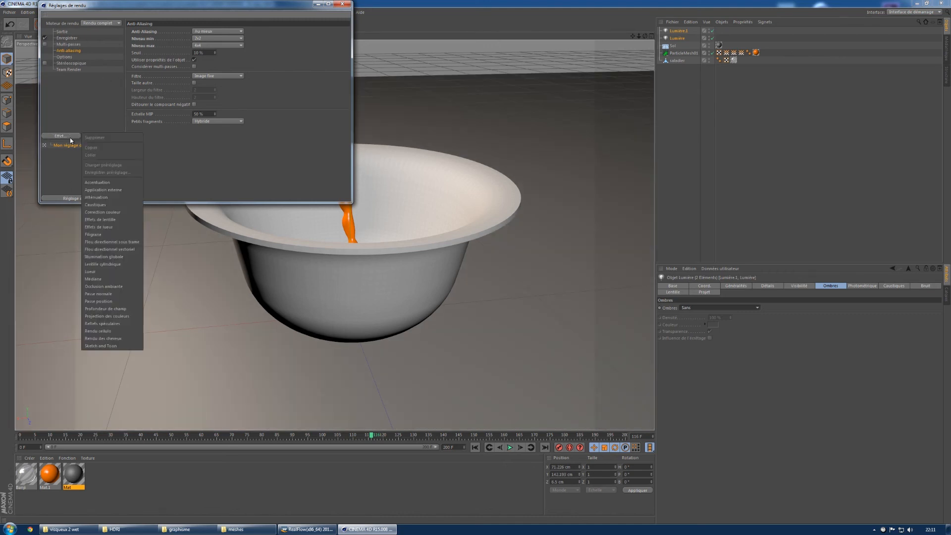
click(104, 286)
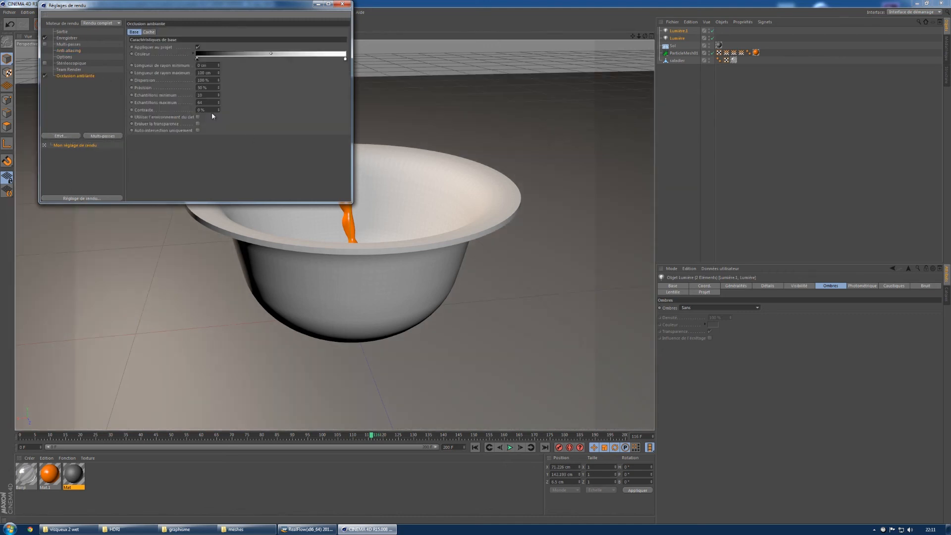
drag(271, 53, 311, 55)
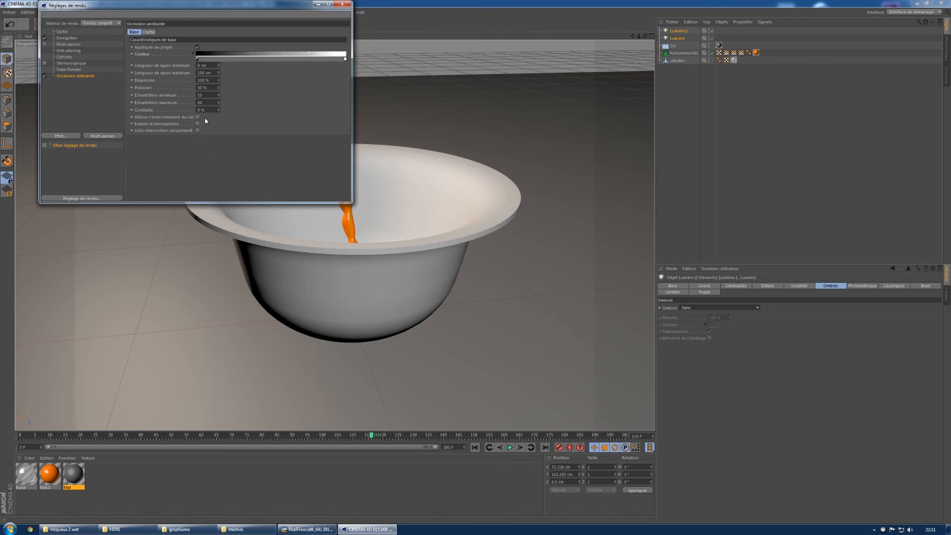
click(342, 4)
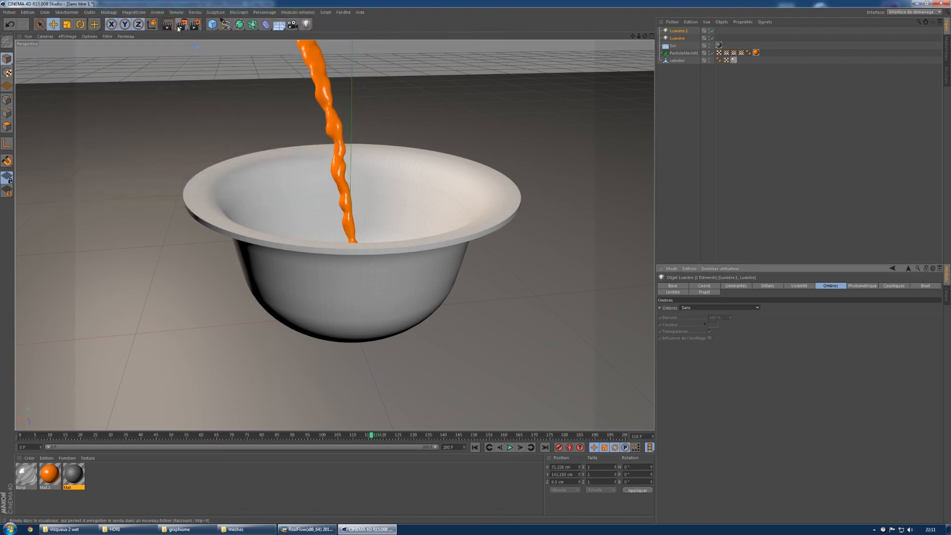
key(ctrl+r)
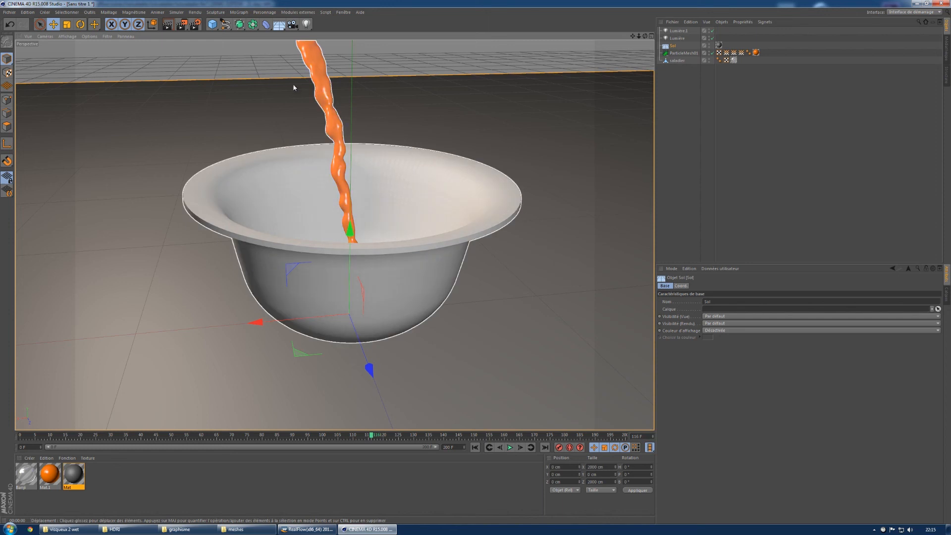
Step: Disable the Occlusion ambiante effect in the render settings
click(194, 27)
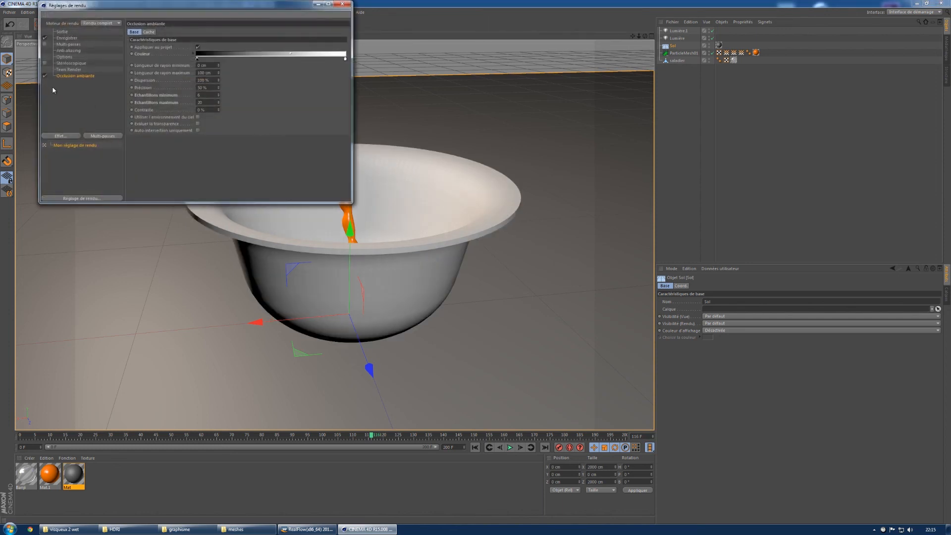
click(45, 76)
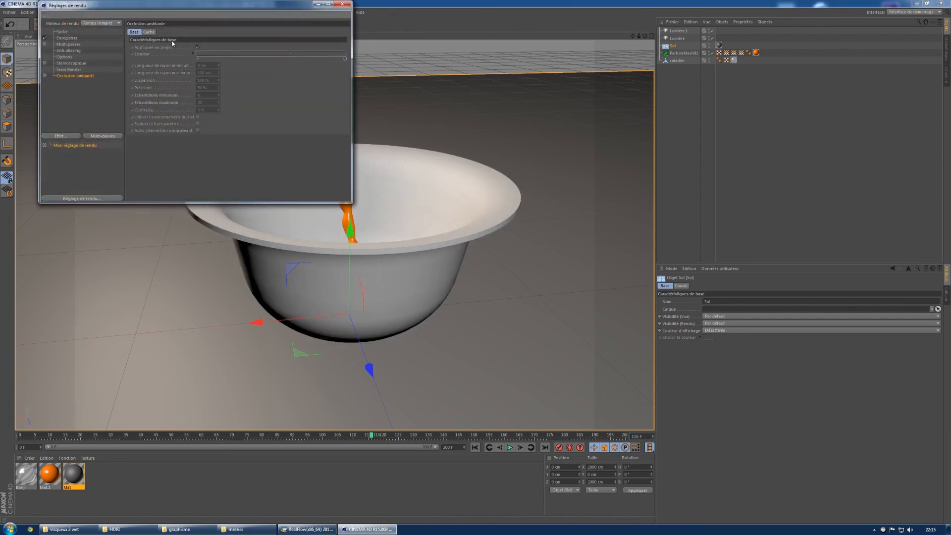
click(342, 4)
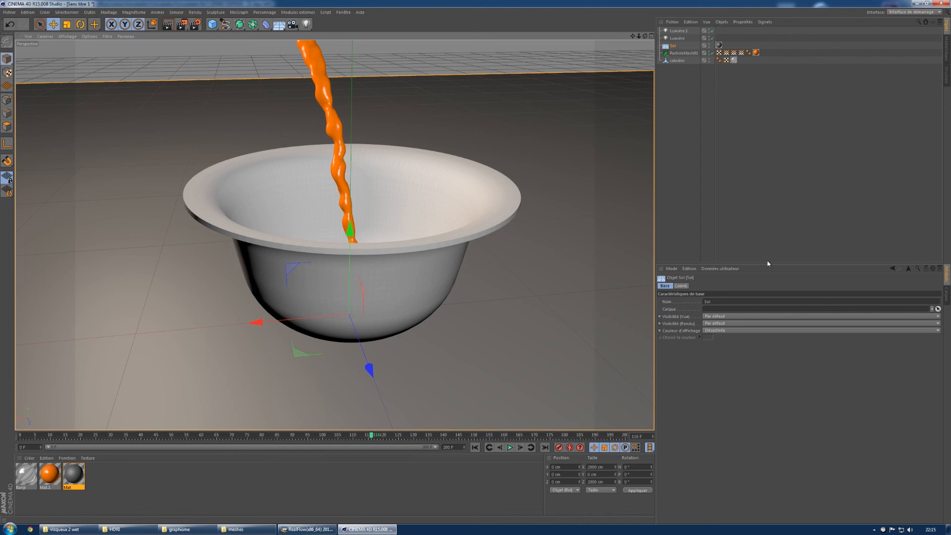
Step: Switch Lumière.1 and Lumière off and on one at a time to compare how each lights the bowl
click(682, 31)
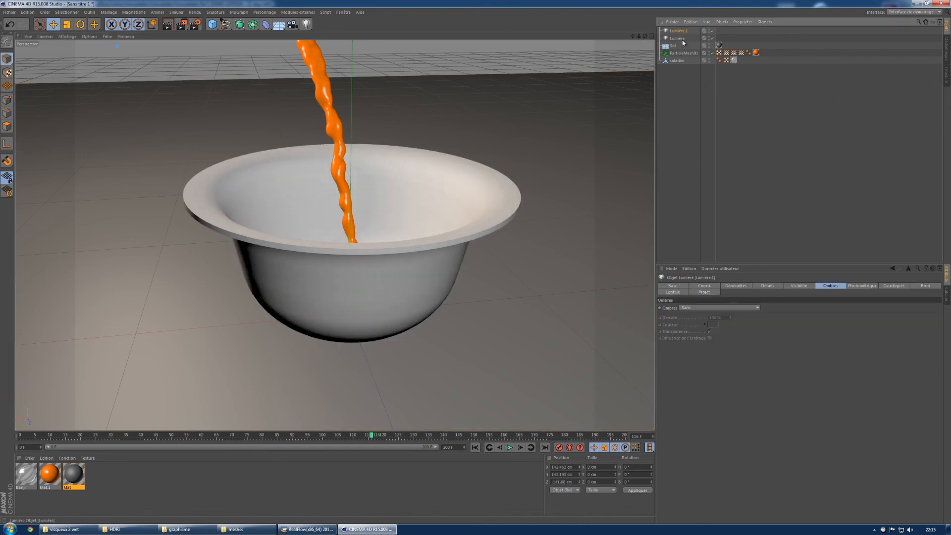
click(712, 31)
click(712, 31)
click(712, 38)
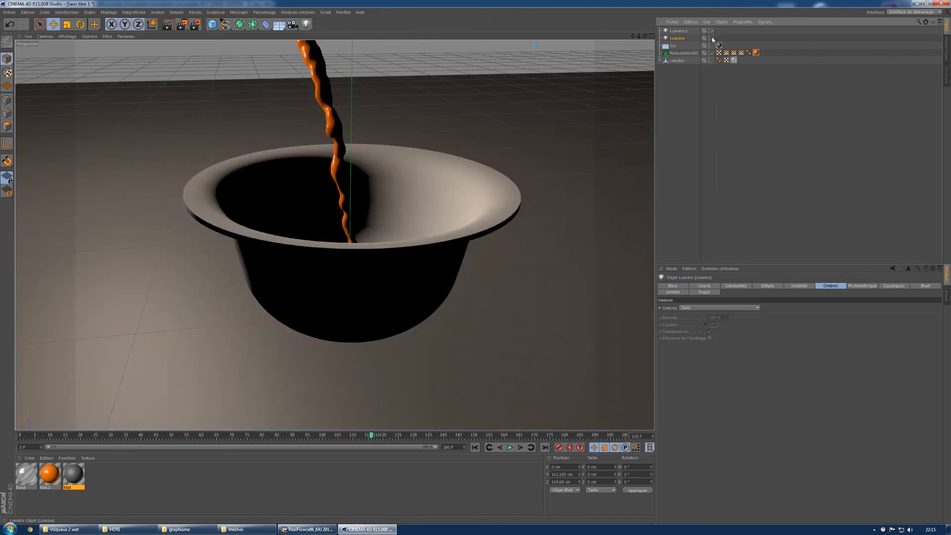
click(712, 38)
click(712, 39)
click(712, 38)
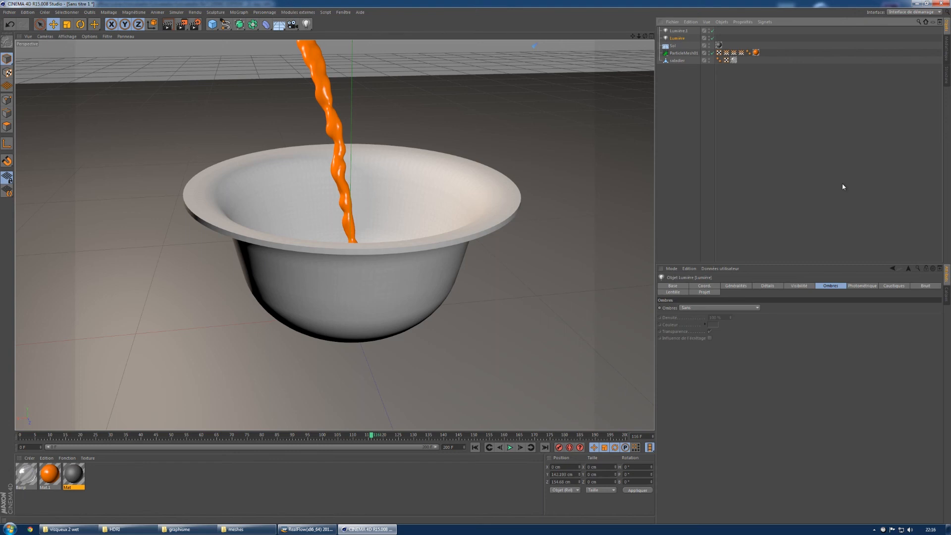
Step: Set the intensity of Lumière.1 to 67% and that of Lumière to about 95%
click(679, 30)
click(734, 285)
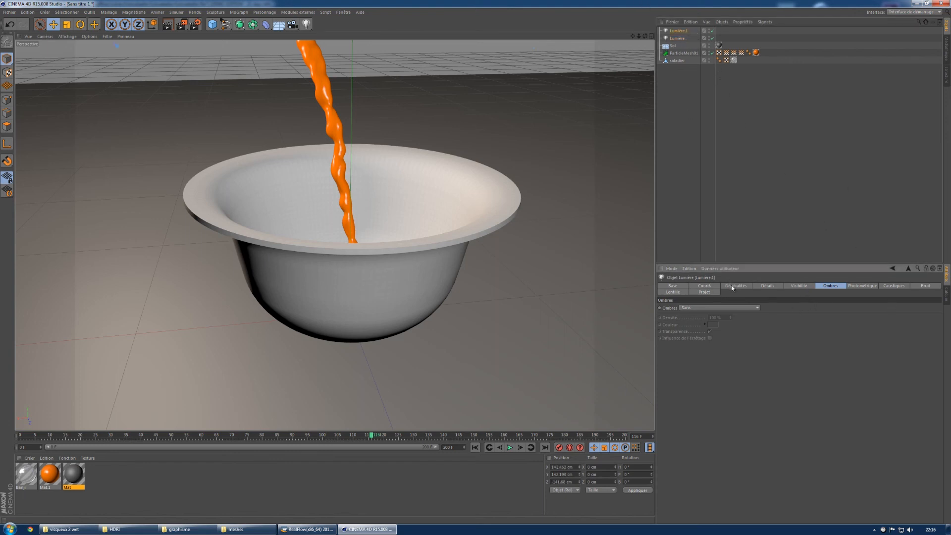
drag(924, 332, 870, 333)
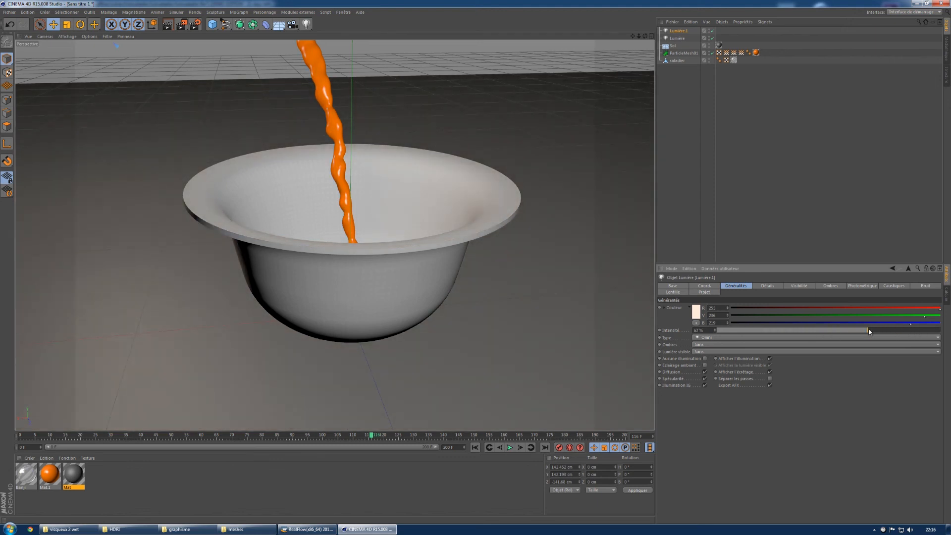
click(683, 39)
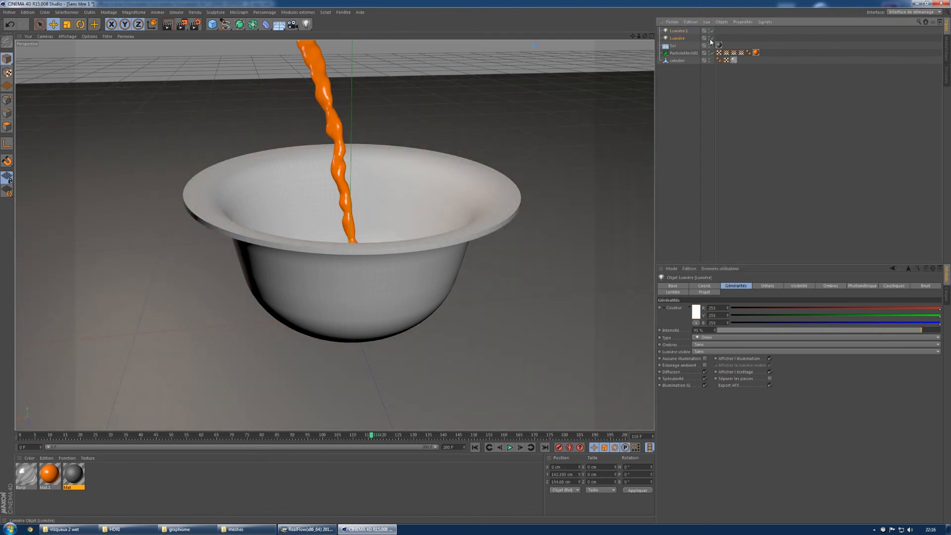
click(712, 38)
click(712, 39)
drag(918, 330, 930, 331)
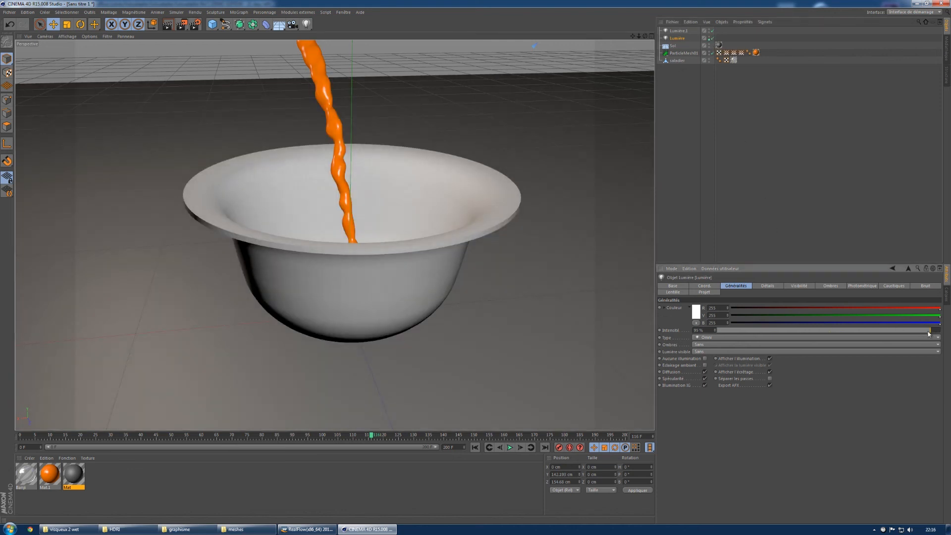
Step: Give the Lumière light soft shadow-map shadows (ombres diffuses) and render the view
click(831, 285)
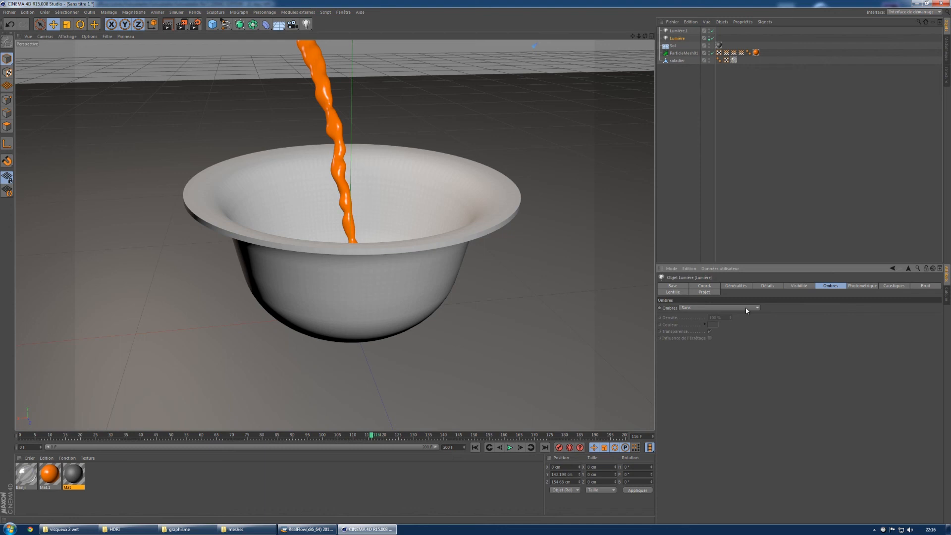
click(742, 307)
click(713, 320)
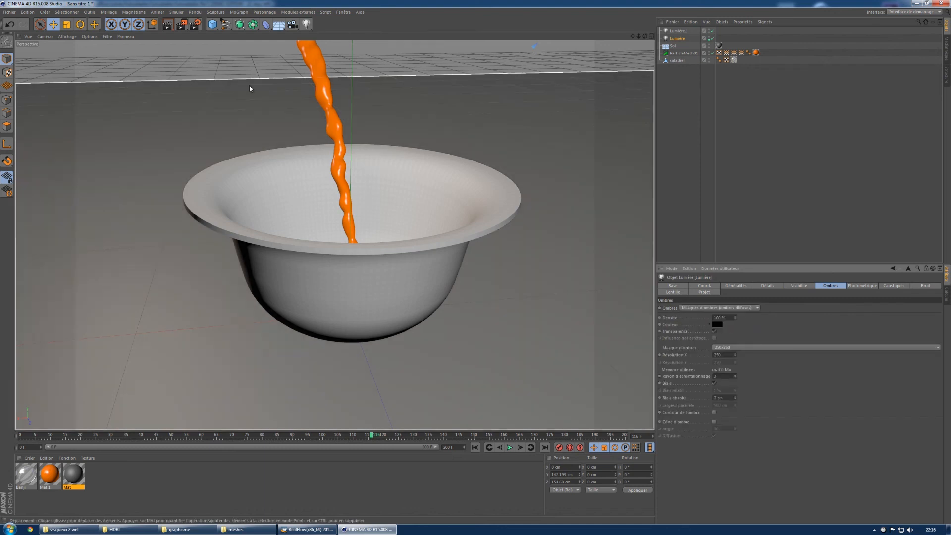
click(168, 24)
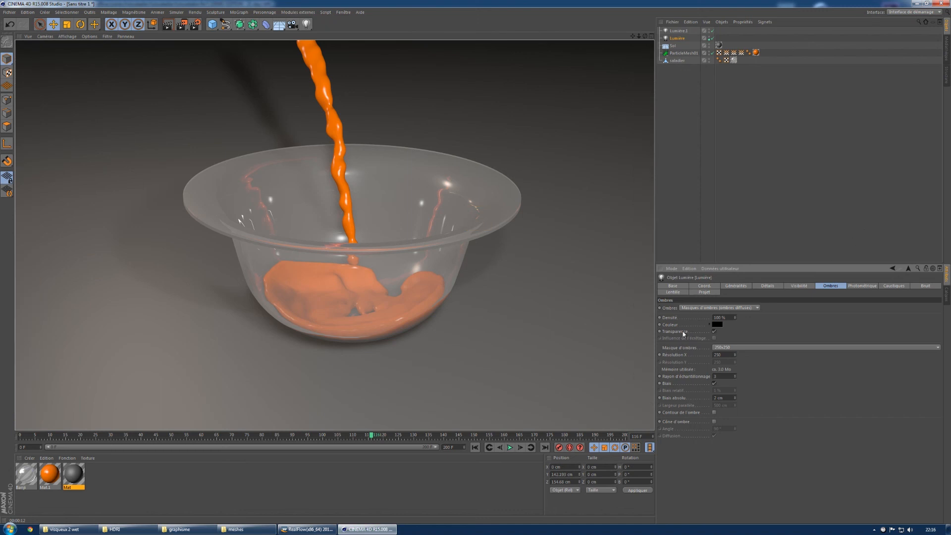
Step: Return to frame 0, add a camera, look through it and frame the salad bowl more closely
click(448, 287)
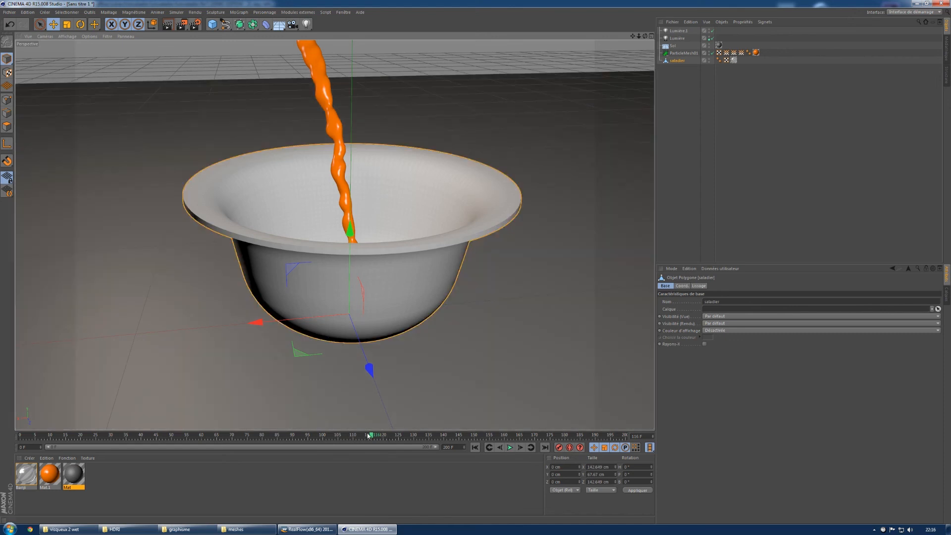
drag(369, 435, 21, 434)
click(292, 24)
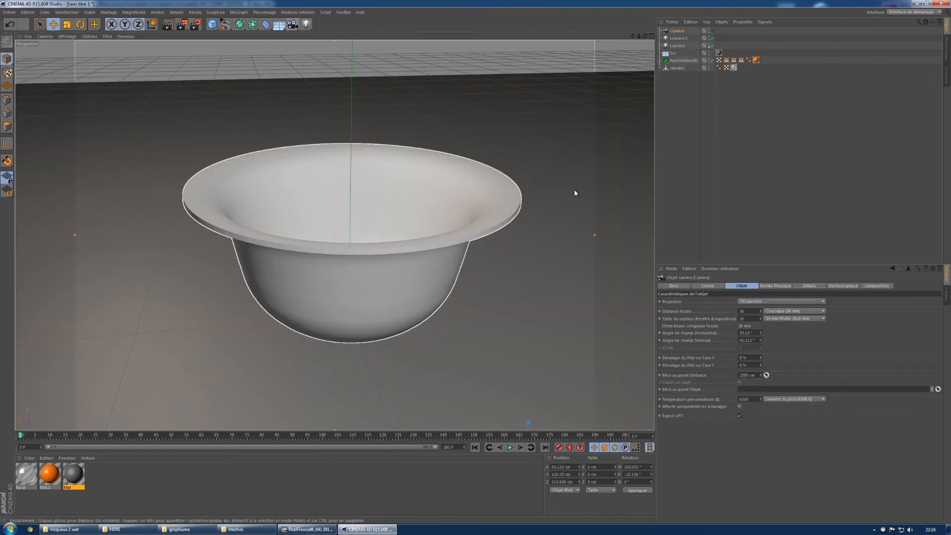
click(712, 31)
mouse_move(394, 262)
alt+right_down()
mouse_move(418, 254)
mouse_move(405, 254)
alt+right_up()
alt+middle_drag(405, 253, 414, 252)
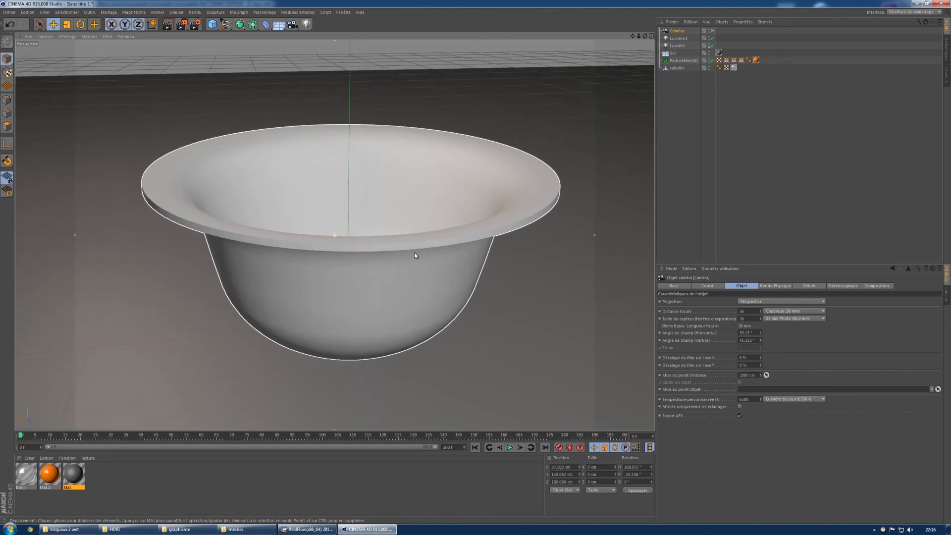
Step: Set the render output to the 1280 x 720 HDV/HDTV film/video preset
click(195, 25)
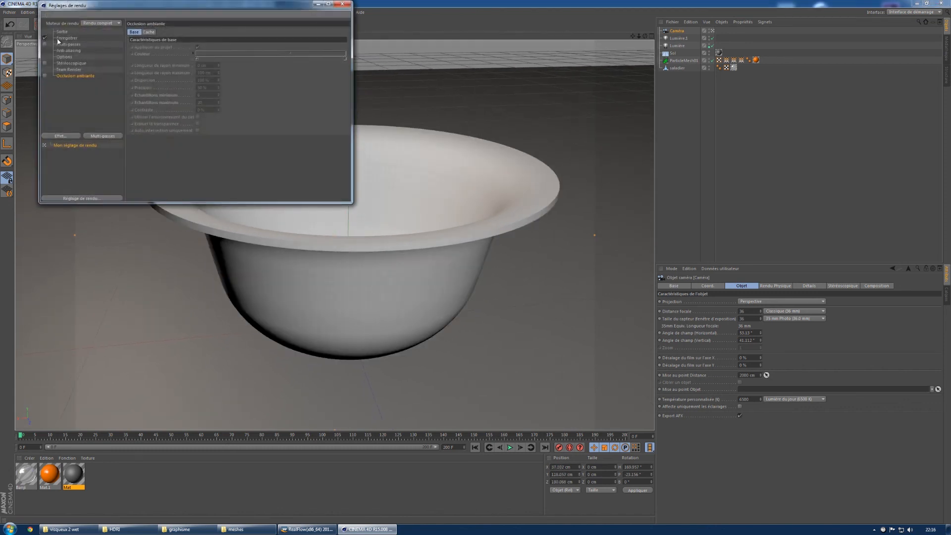
click(60, 38)
click(62, 32)
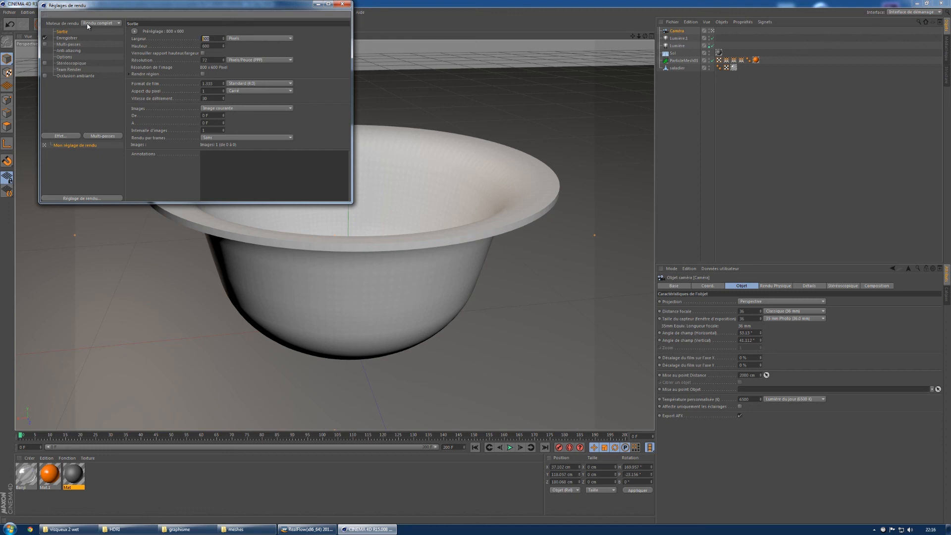
click(134, 31)
mouse_move(146, 40)
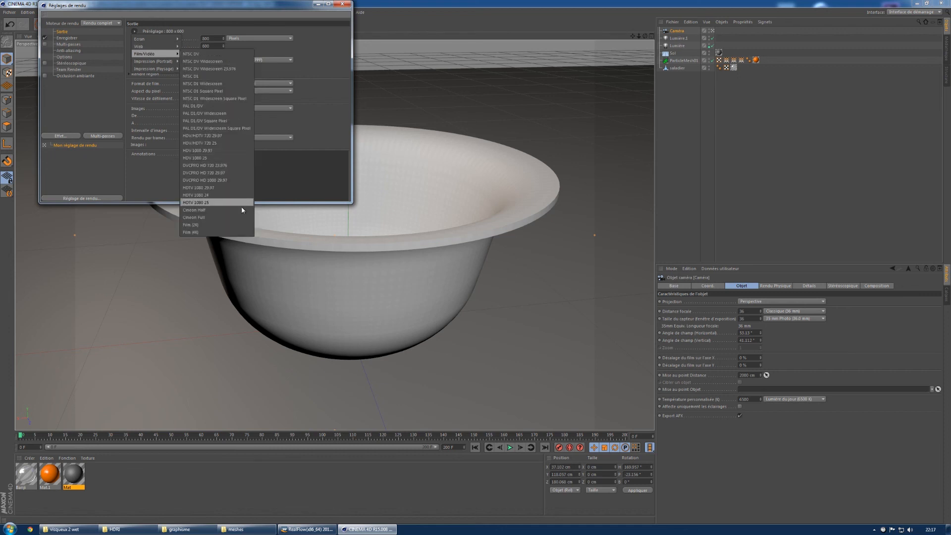
click(228, 143)
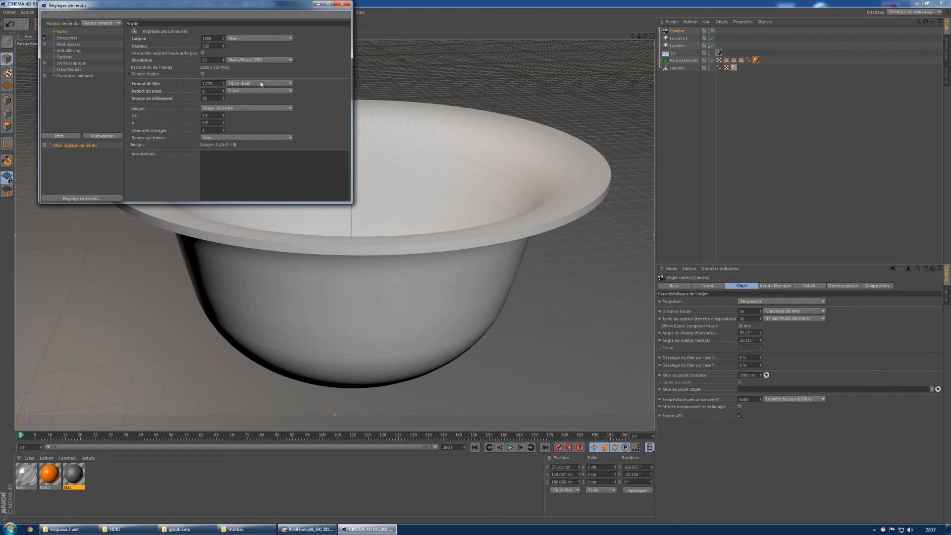
Step: Set the saved image format to PNG at 8 bits per channel, with sound excluded
click(67, 38)
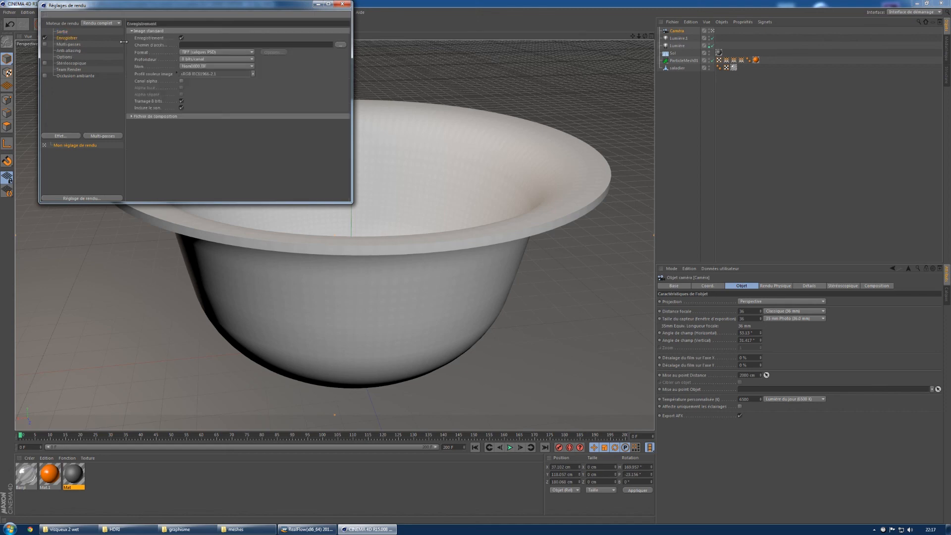
click(217, 53)
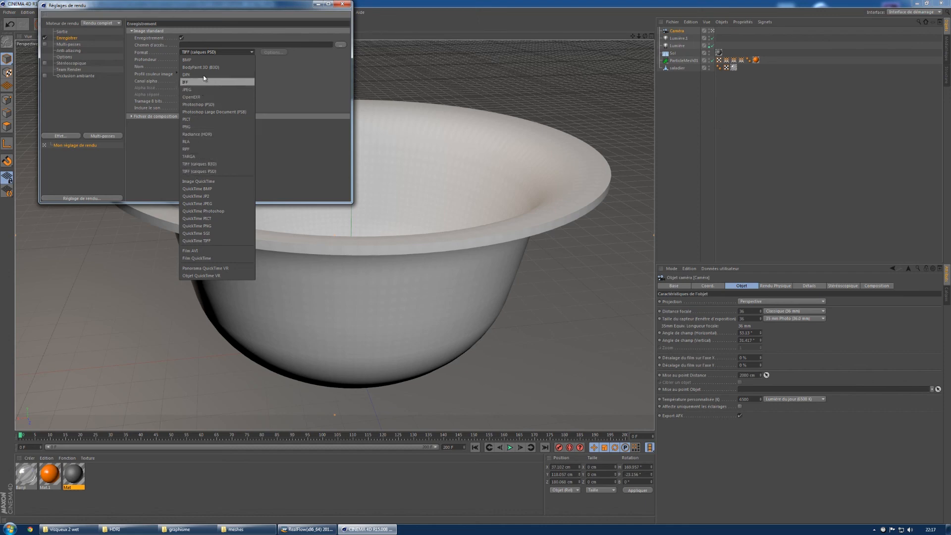
click(205, 127)
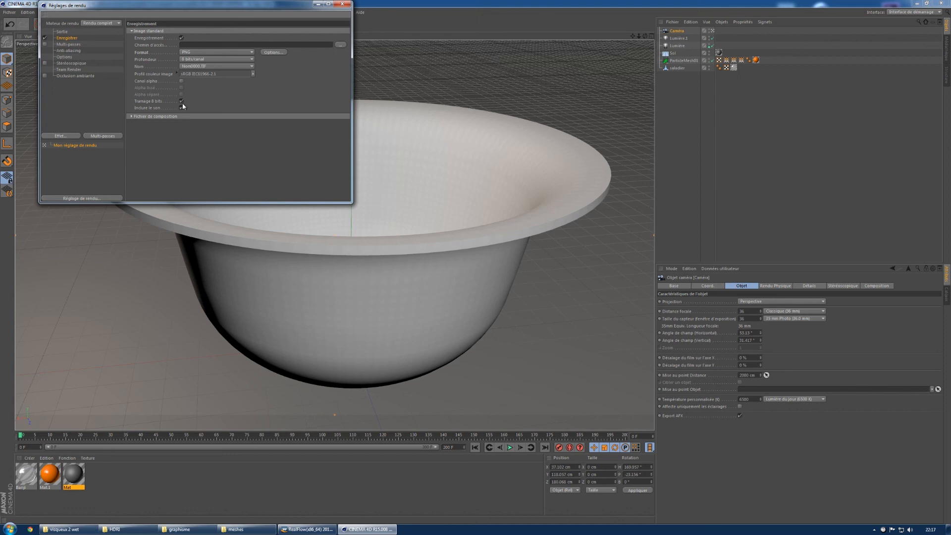
click(213, 59)
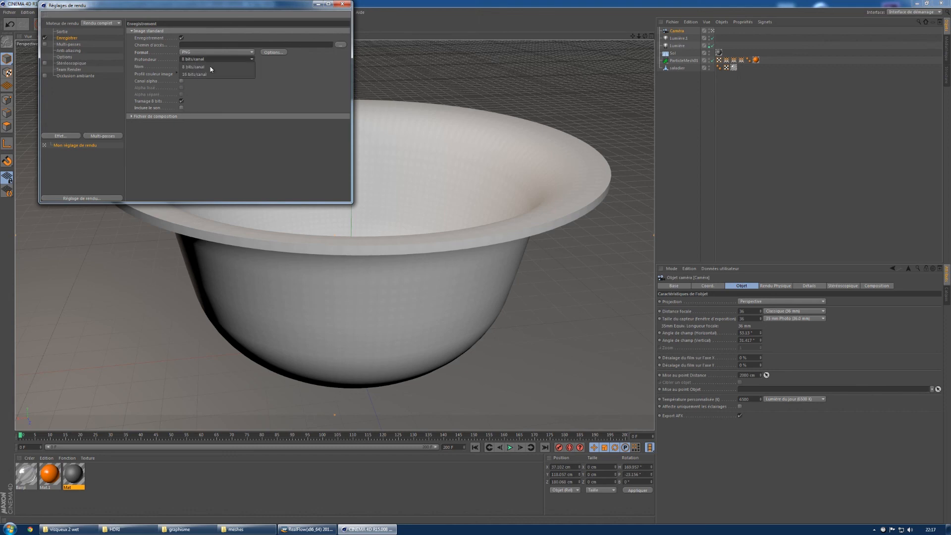
click(205, 74)
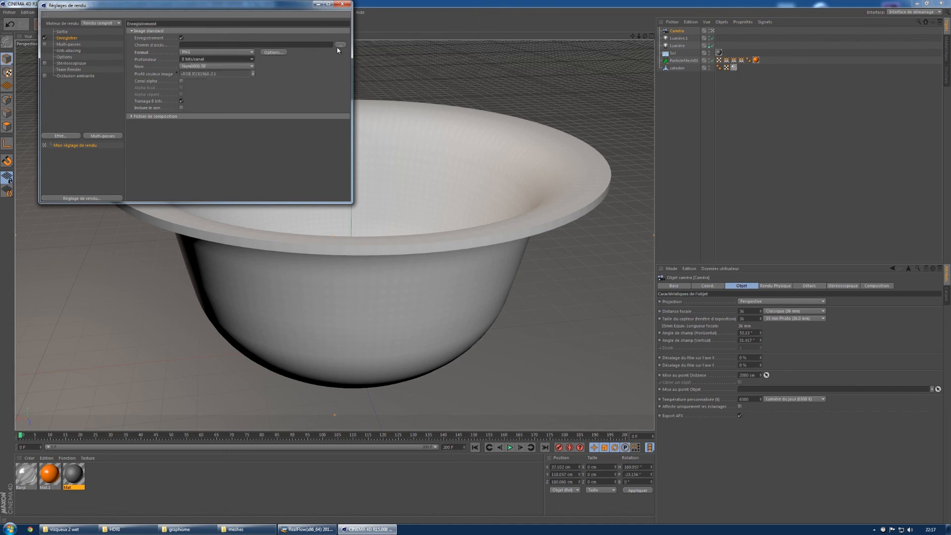
Step: Browse for the render save location and create and open a folder named "export png" inside the outer tutosaladier folder
click(340, 44)
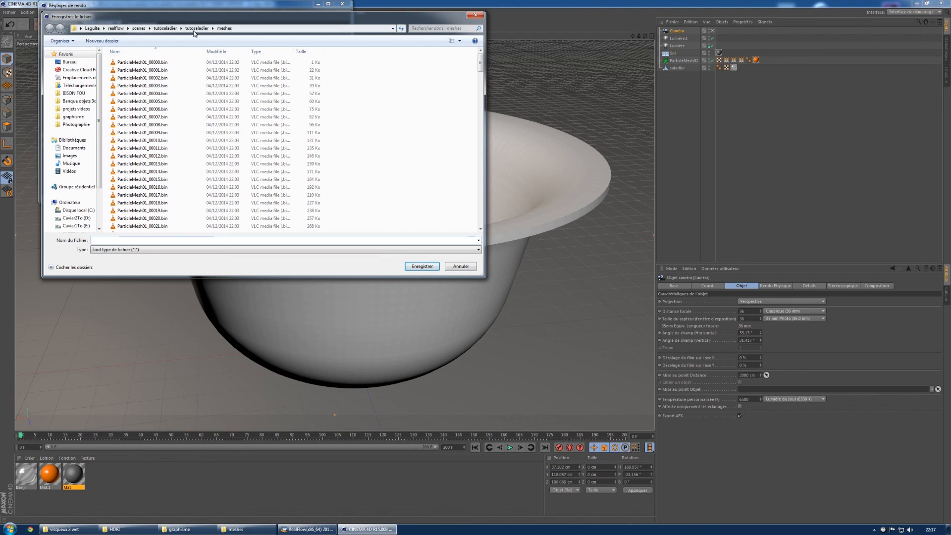
click(167, 29)
right_click(156, 124)
mouse_move(223, 203)
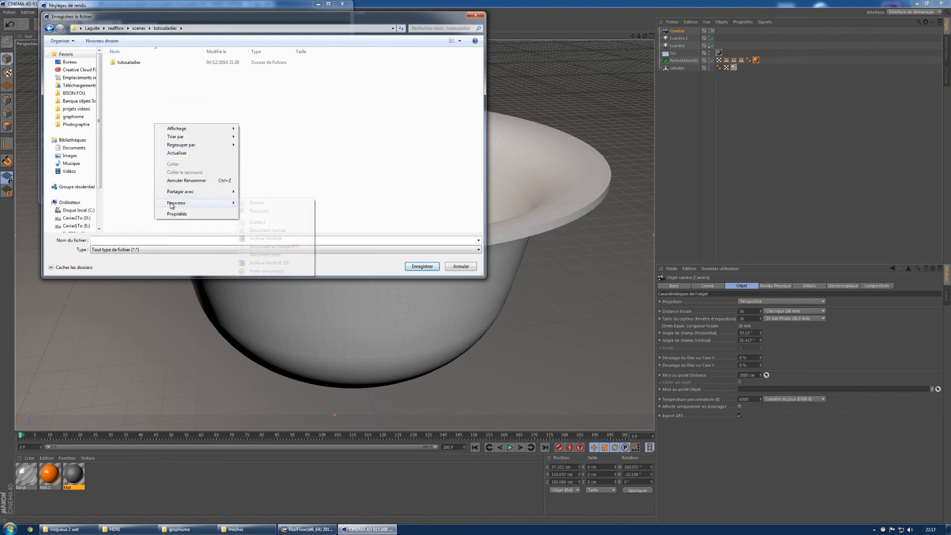
click(255, 203)
text(expor)
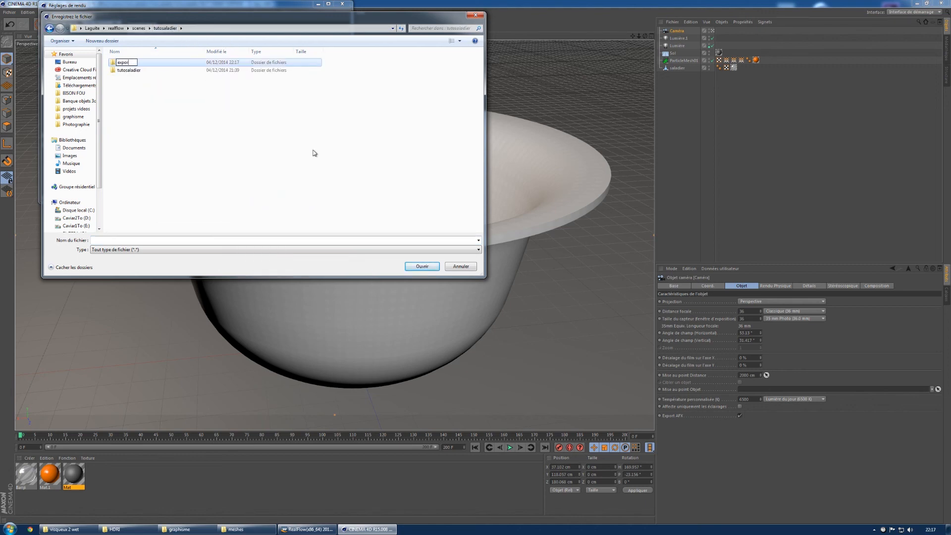
key(Return)
key(Return)
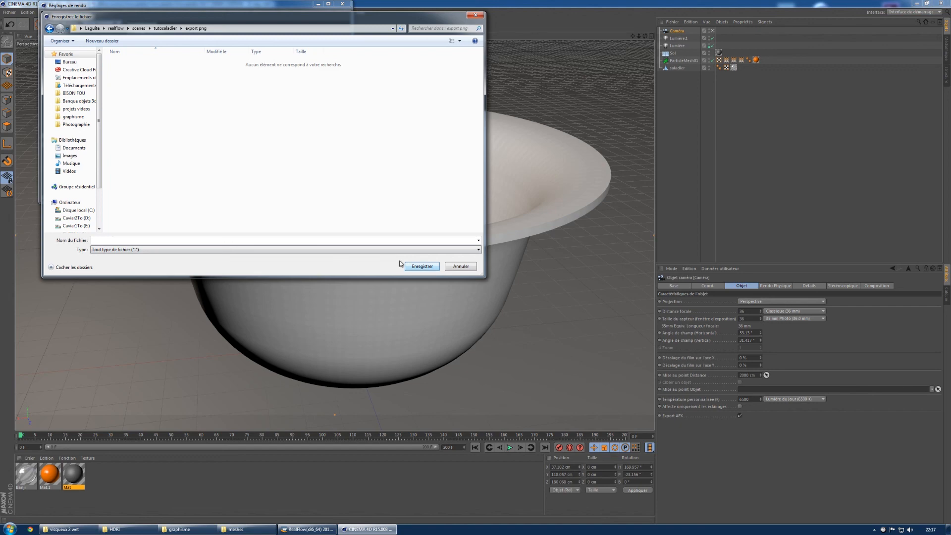
Step: Name the render output file "export saladier" and close the render settings
text(export saladie)
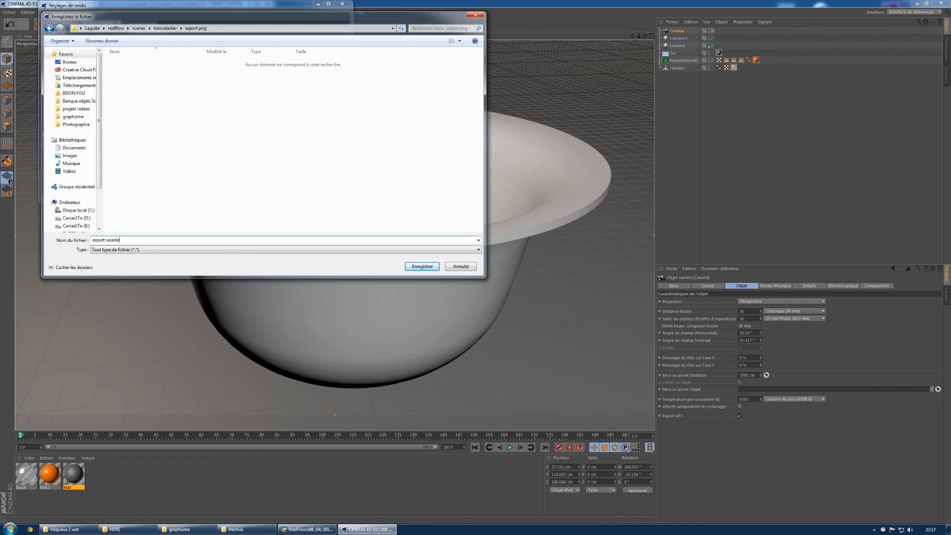
key(Return)
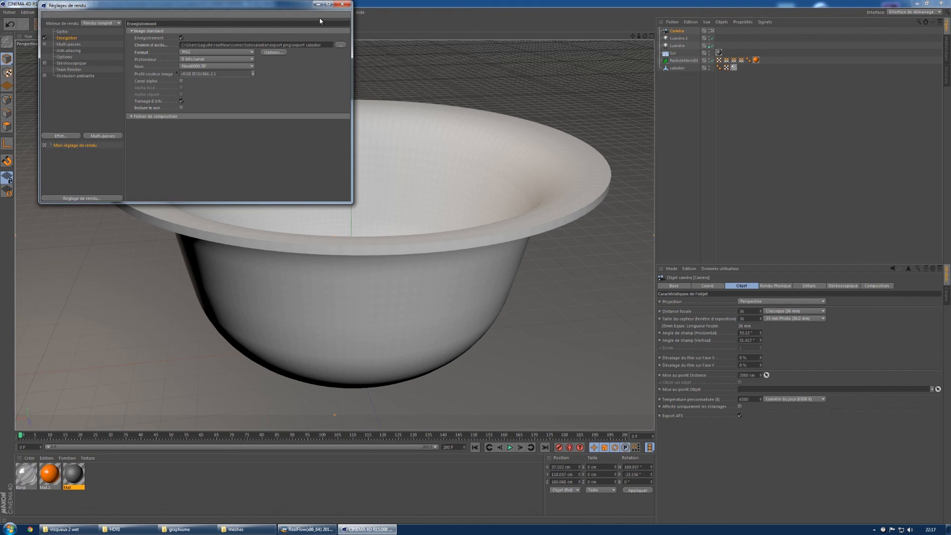
click(340, 4)
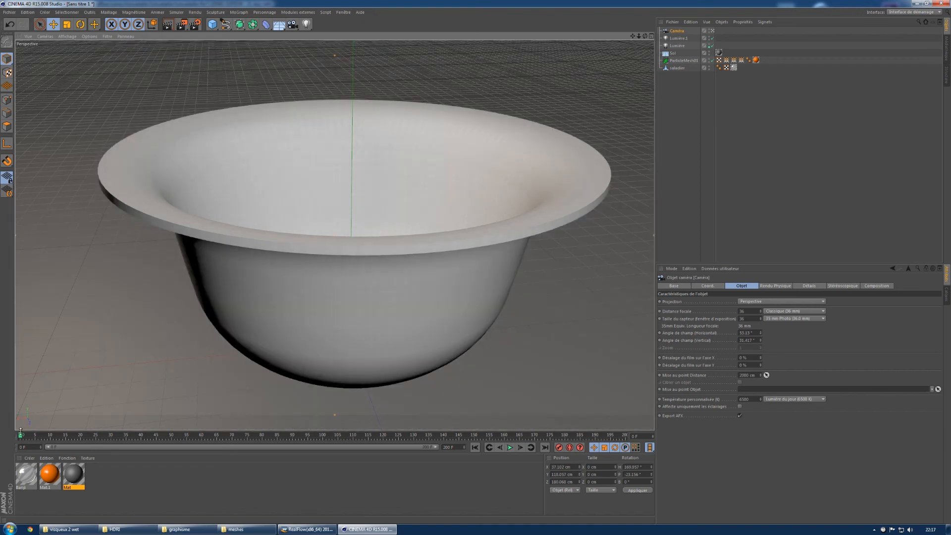
Step: Keyframe the camera at frame 0 and again at frame 200, with the camera orbited around to another side of the bowl
mouse_move(21, 434)
mouse_down()
mouse_move(411, 421)
mouse_move(8, 428)
mouse_up()
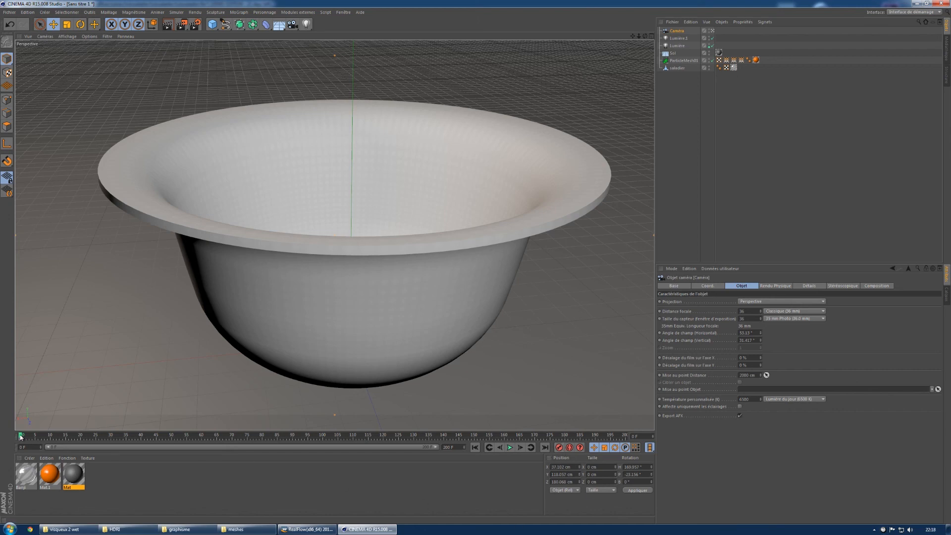
drag(20, 437, 661, 441)
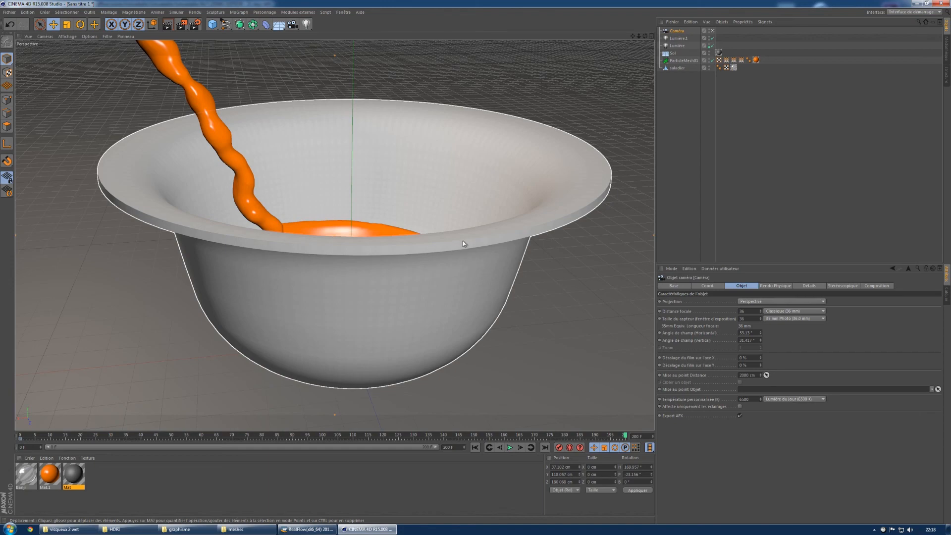
alt+drag(462, 244, 319, 240)
alt+middle_drag(527, 249, 394, 232)
mouse_move(394, 232)
alt+right_down()
mouse_move(418, 230)
mouse_move(406, 231)
alt+right_up()
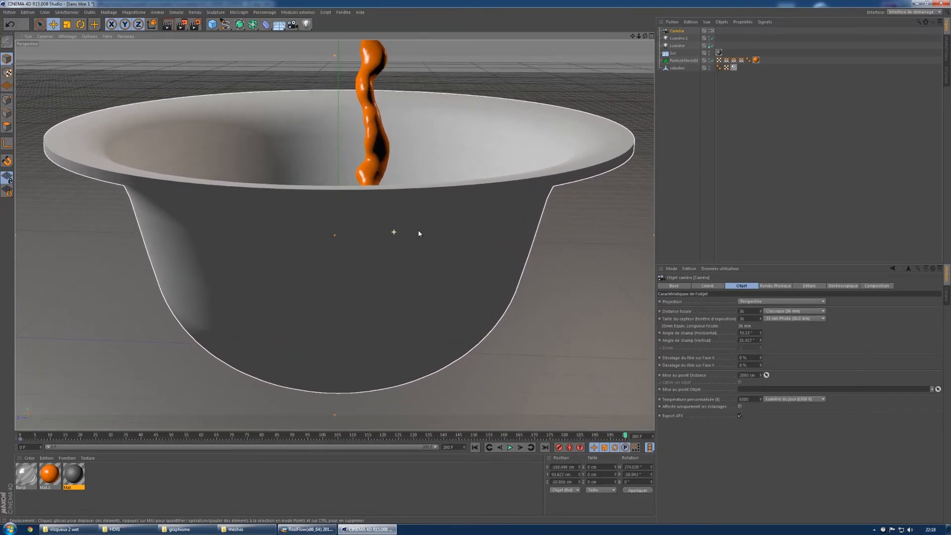
mouse_move(402, 232)
alt+middle_down()
mouse_move(412, 235)
mouse_move(405, 240)
alt+middle_up()
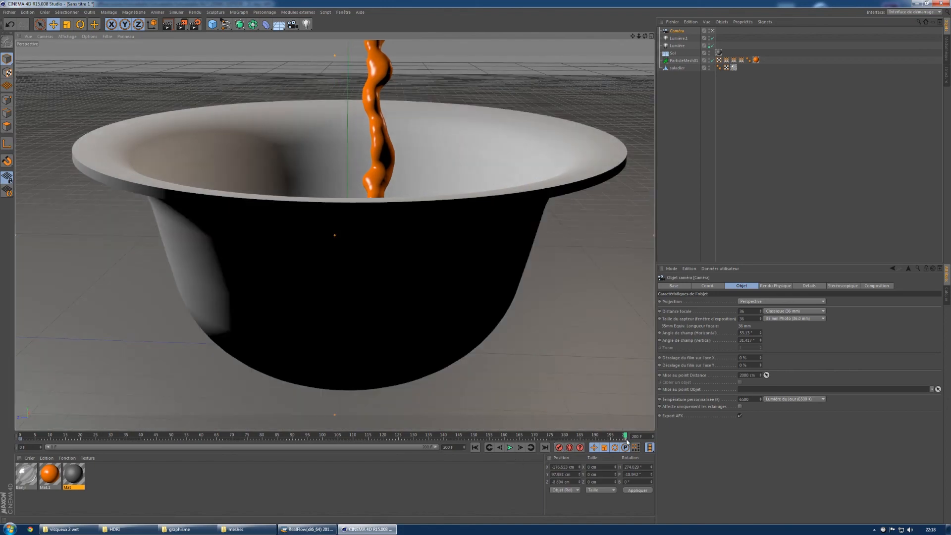
Step: Reframe the bowl at frame 117 and record an intermediate camera keyframe there
drag(626, 440, 374, 435)
alt+right_drag(375, 365, 336, 355)
alt+middle_drag(335, 355, 345, 272)
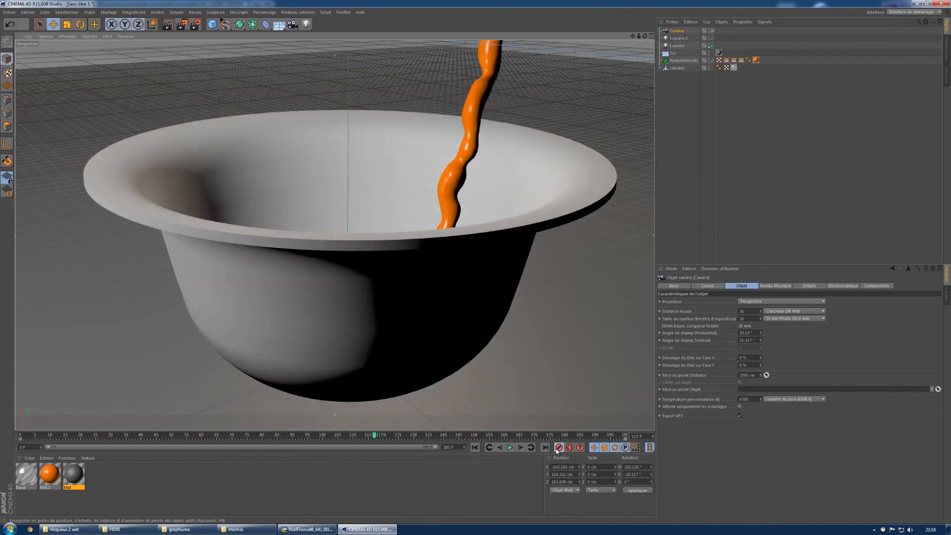
Step: Test-render the camera view at frame 141 to check the liquid in the bowl
drag(375, 435, 447, 435)
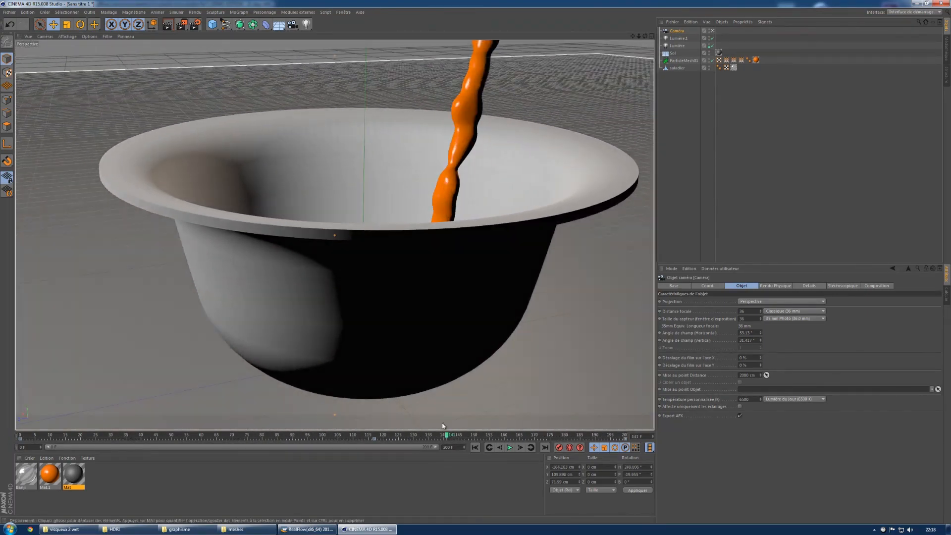
click(168, 24)
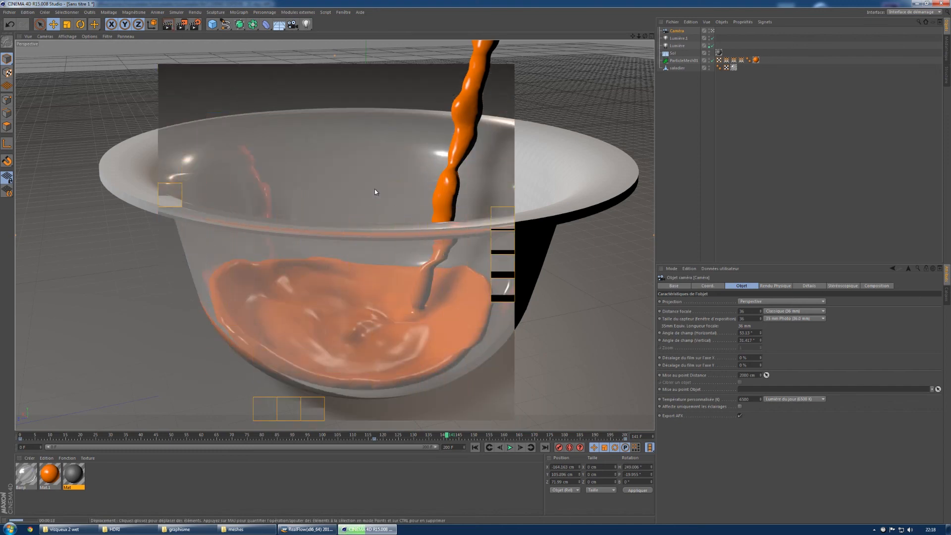
click(502, 415)
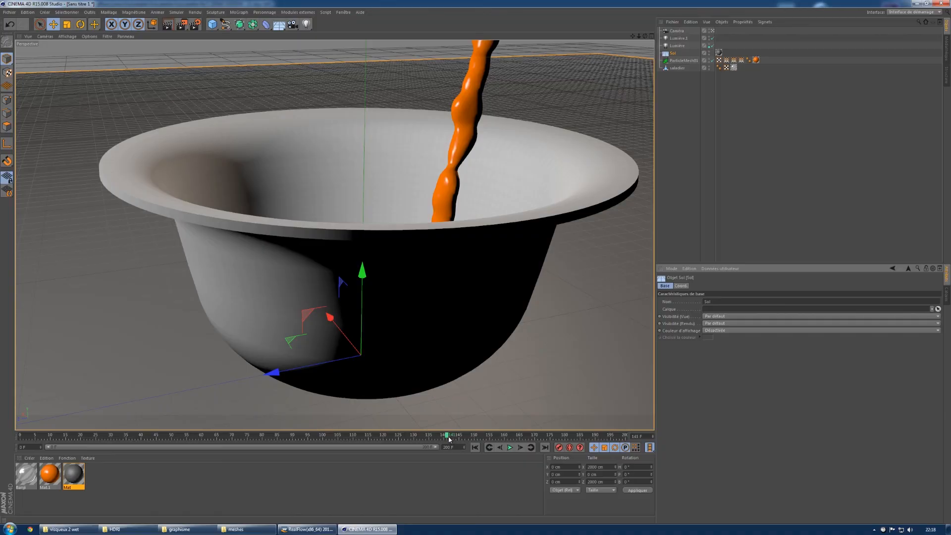